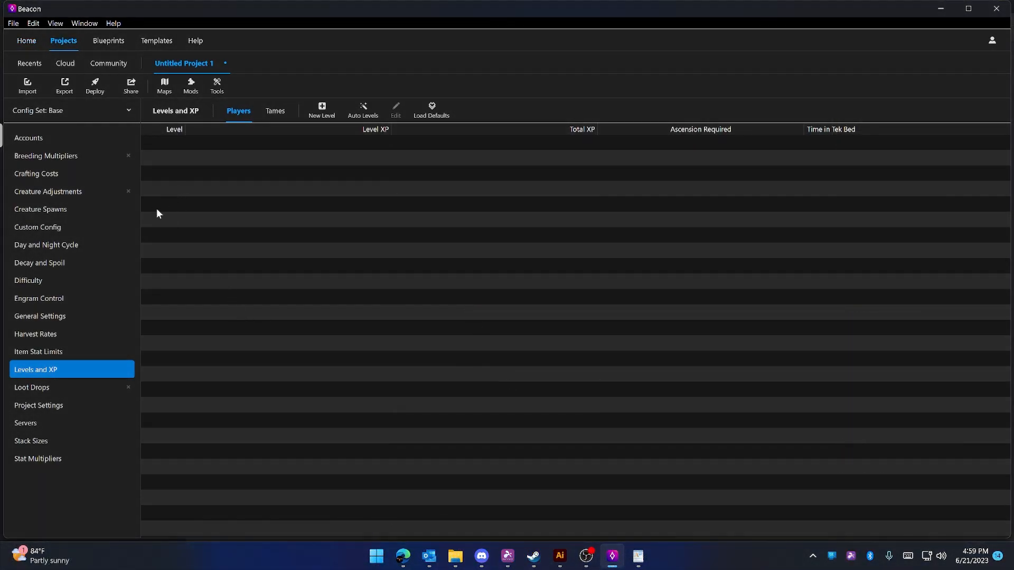
Step: Add the Island White Bonus loot drop to the project without applying any templates
left_click(39, 389)
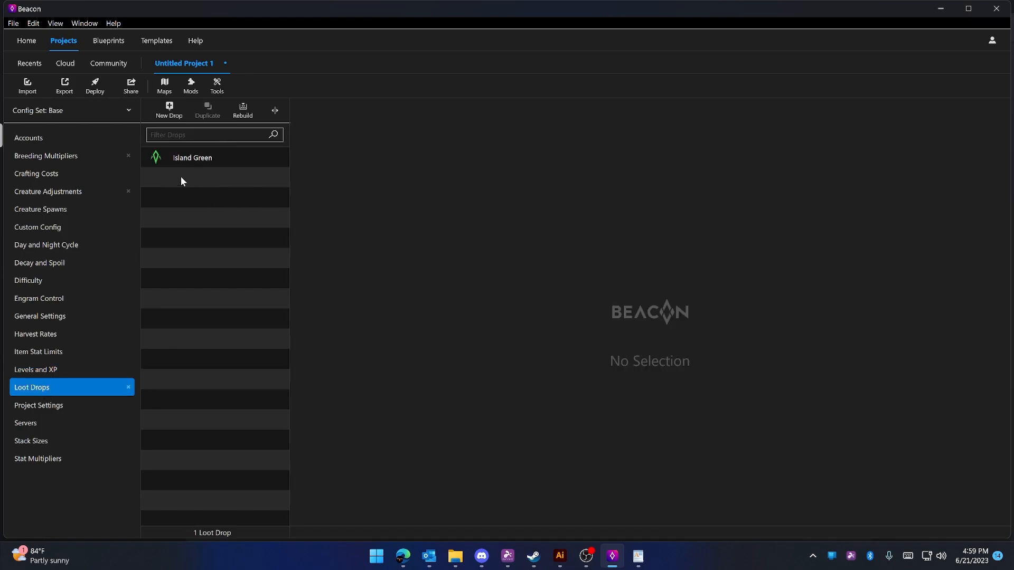
left_click(177, 119)
left_click(437, 161)
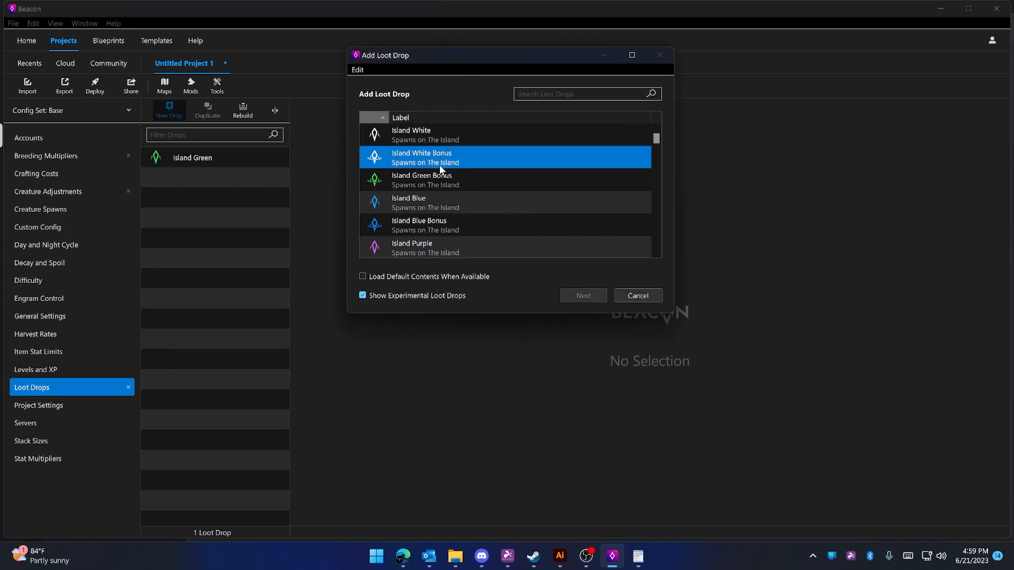
left_click(583, 295)
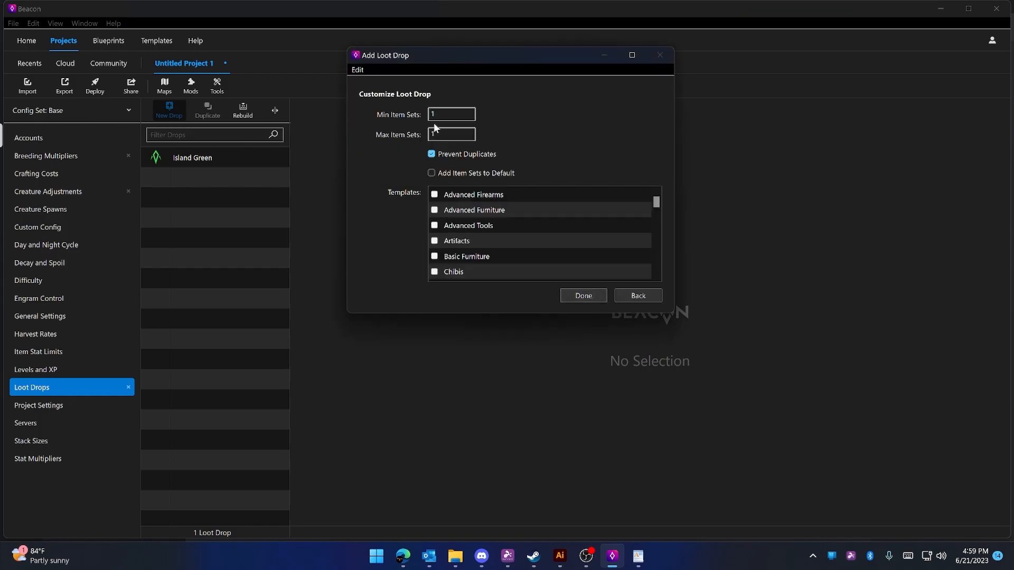
left_click(597, 296)
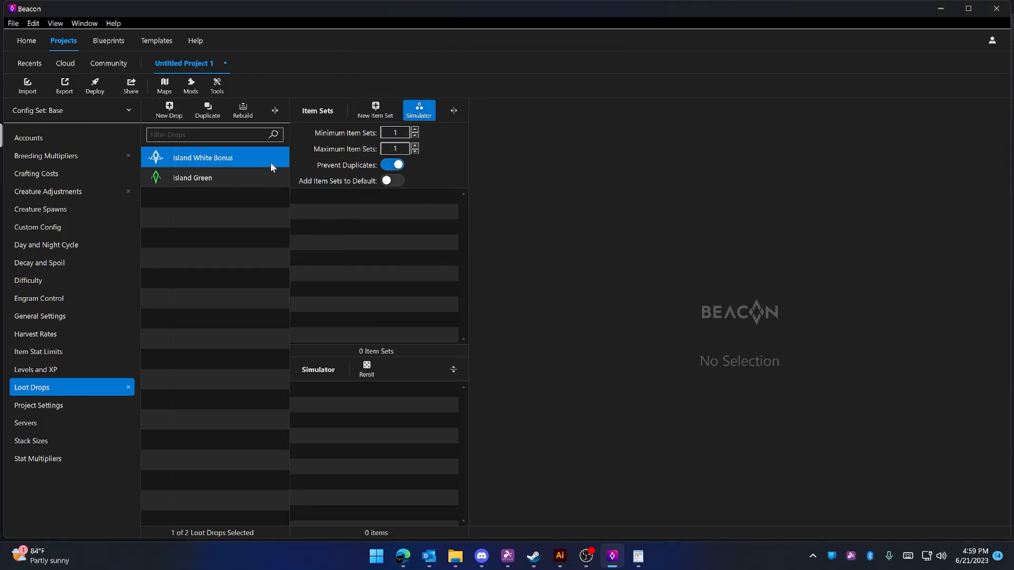
Step: Create a new item set in the Island White Bonus drop and start a new entry in it
left_click(376, 109)
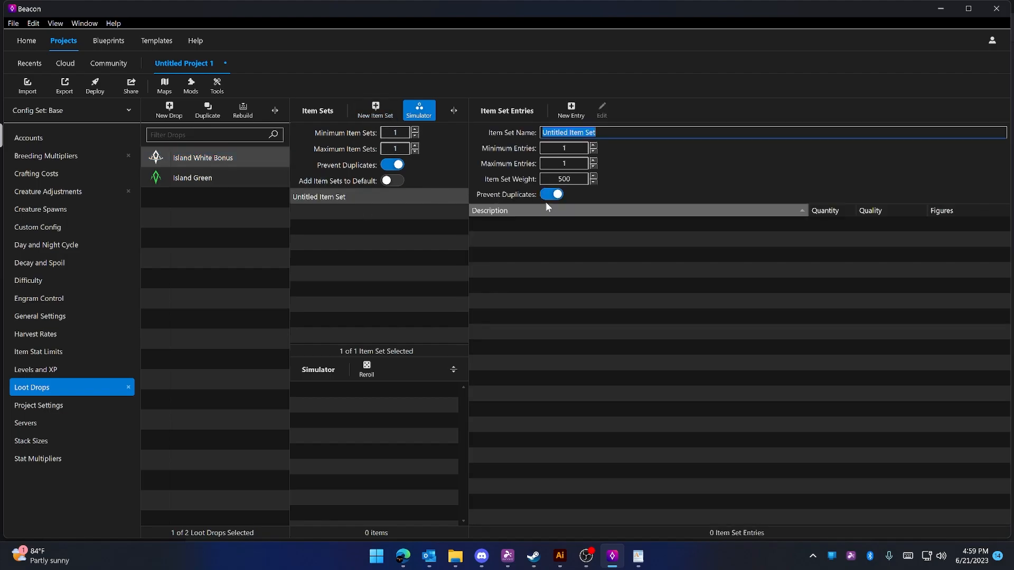
left_click(569, 106)
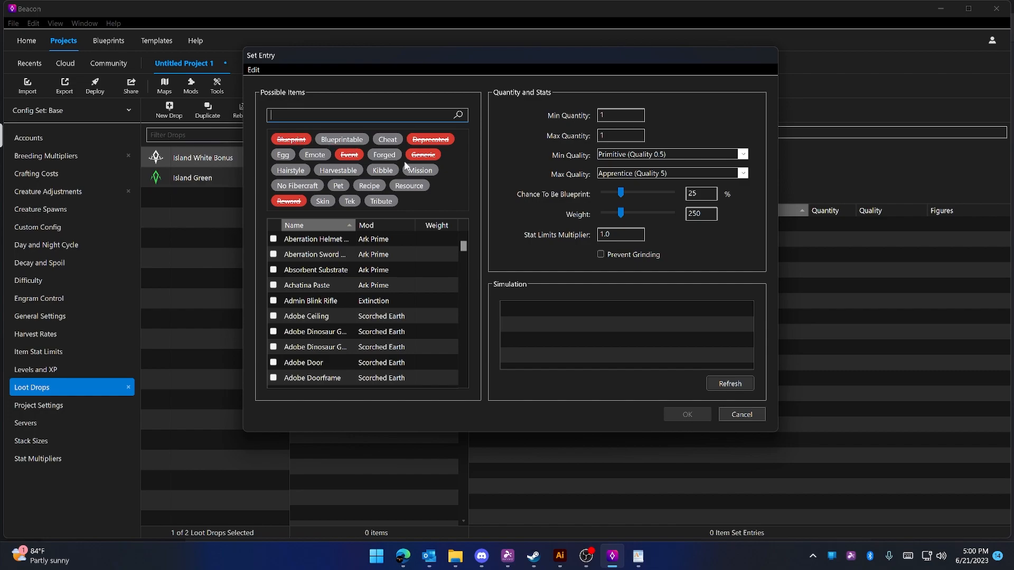
scroll(397, 319, "down", 1)
scroll(390, 319, "up", 1)
Step: Filter the possible items to those that must be tagged Cheat and look through the filtered list
right_click(301, 143)
right_click(381, 144)
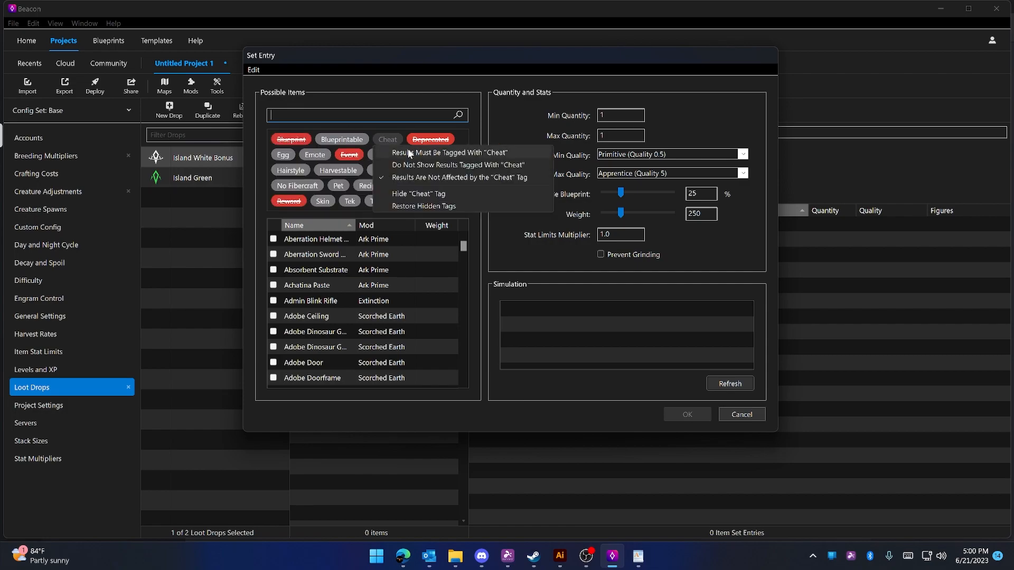
left_click(410, 153)
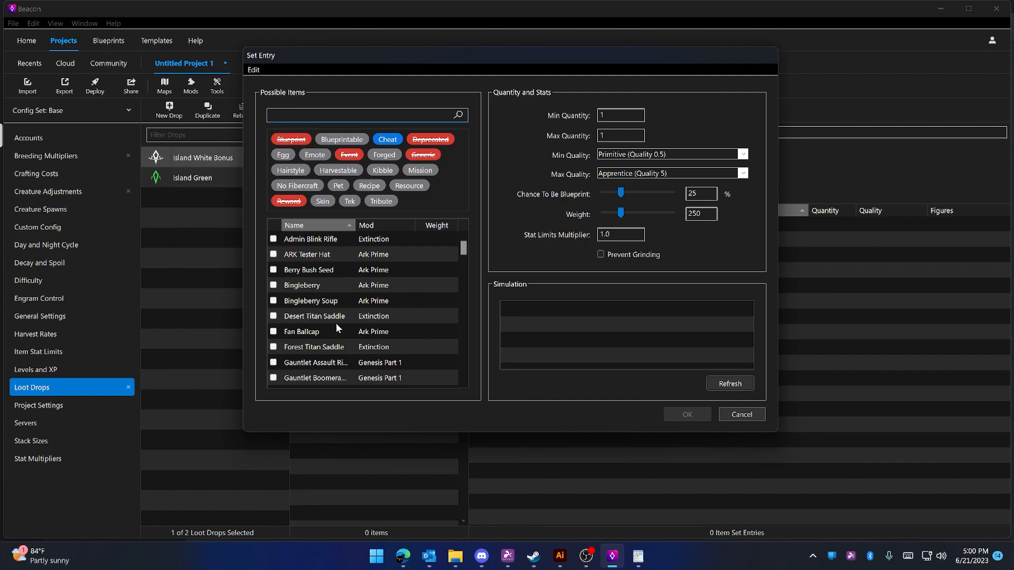
scroll(332, 316, "down", 10)
scroll(324, 309, "down", 5)
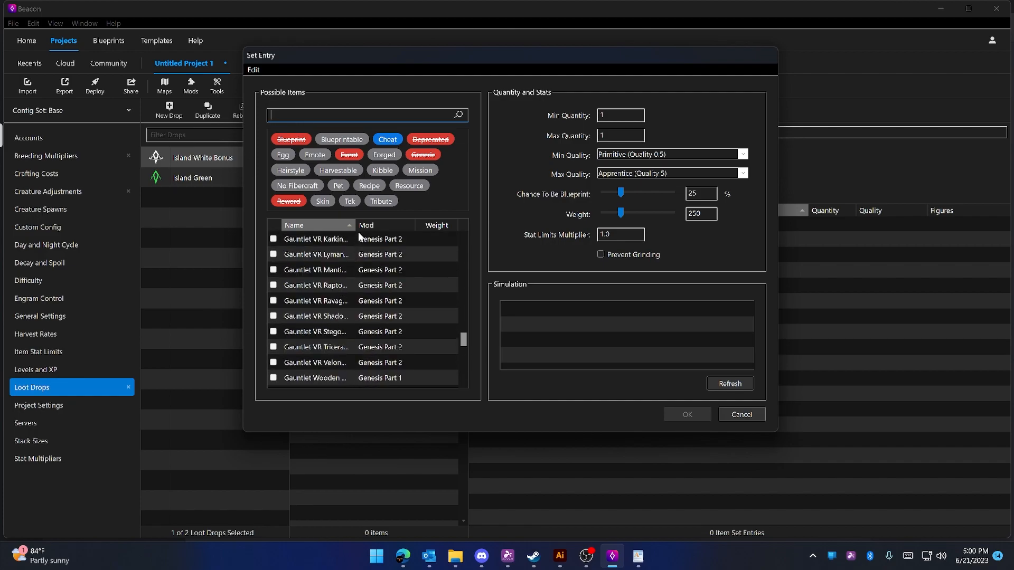
scroll(372, 318, "up", 6)
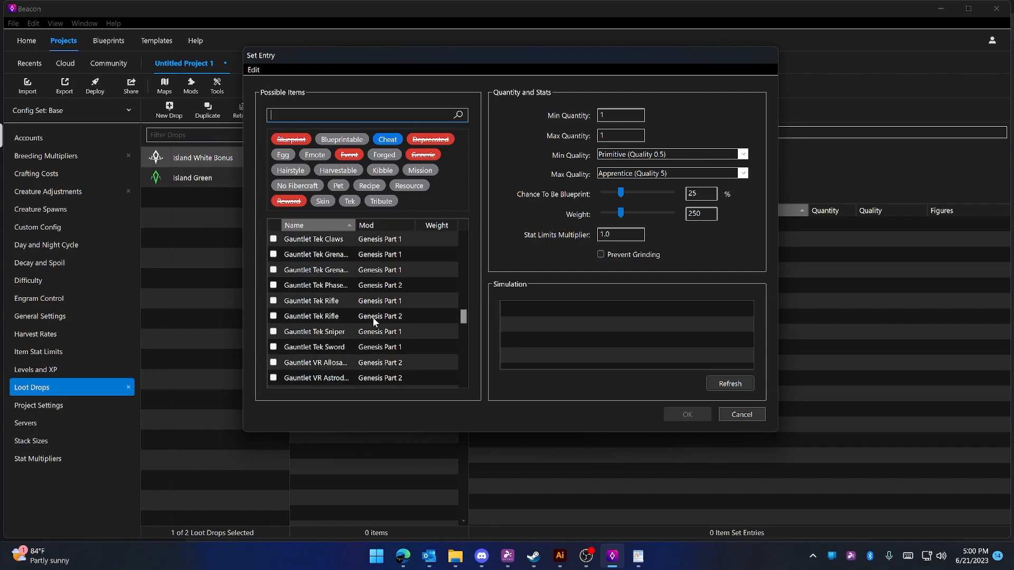
scroll(370, 317, "up", 6)
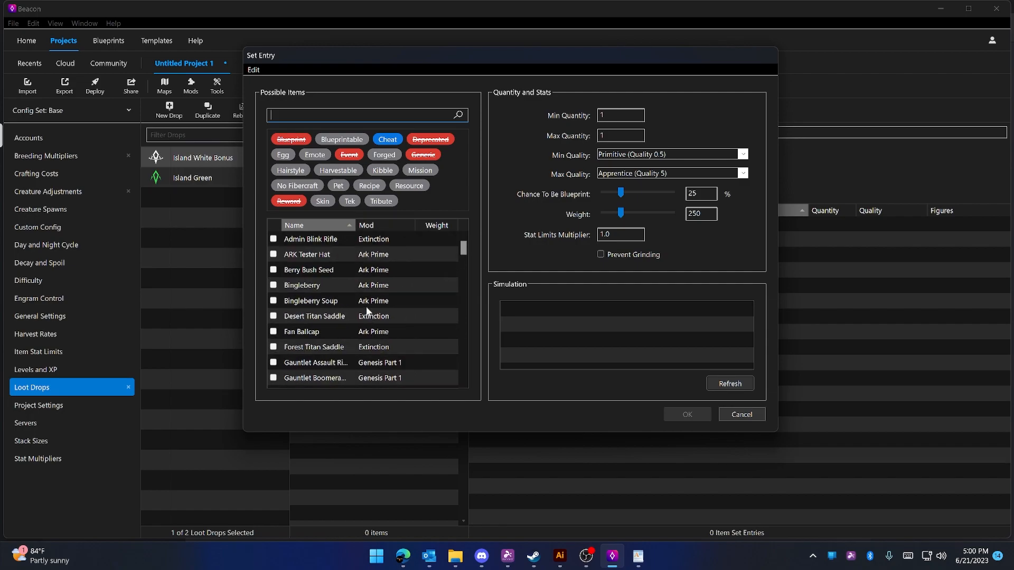
Step: Require the Deprecated tag for the possible items and set the Cheat tag so that it does not affect results
left_click(417, 139)
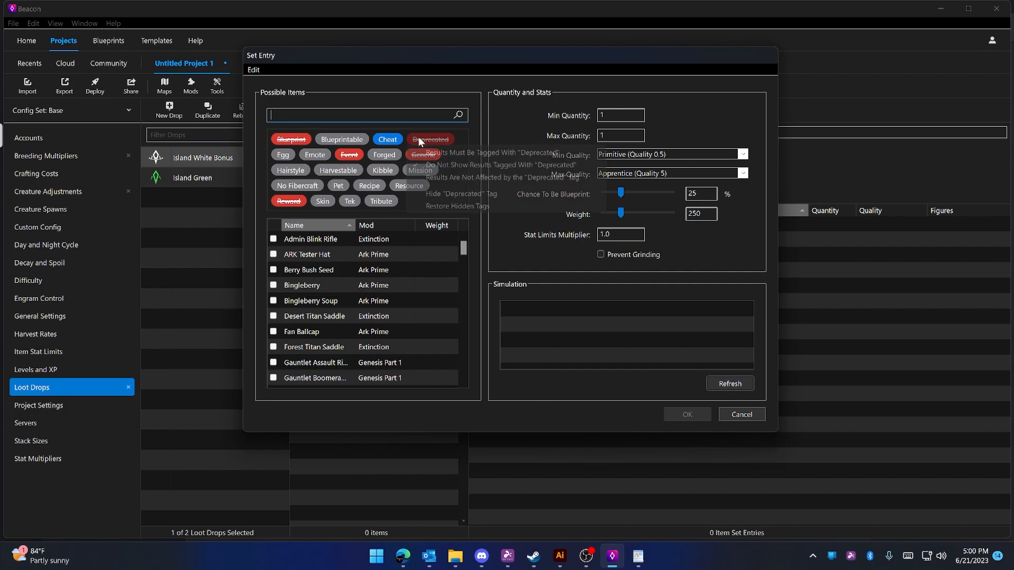
left_click(428, 146)
left_click(393, 141)
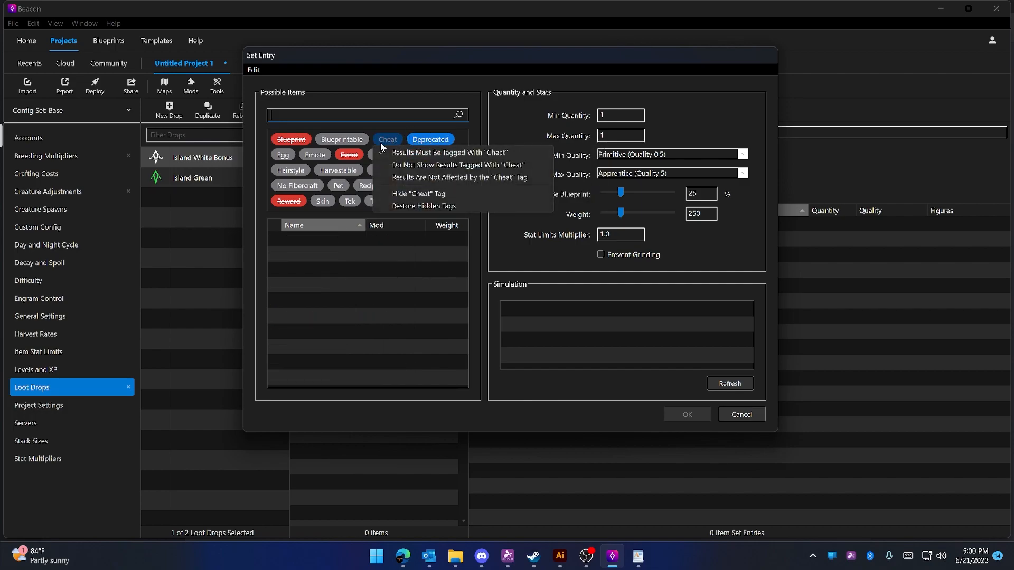
left_click(435, 176)
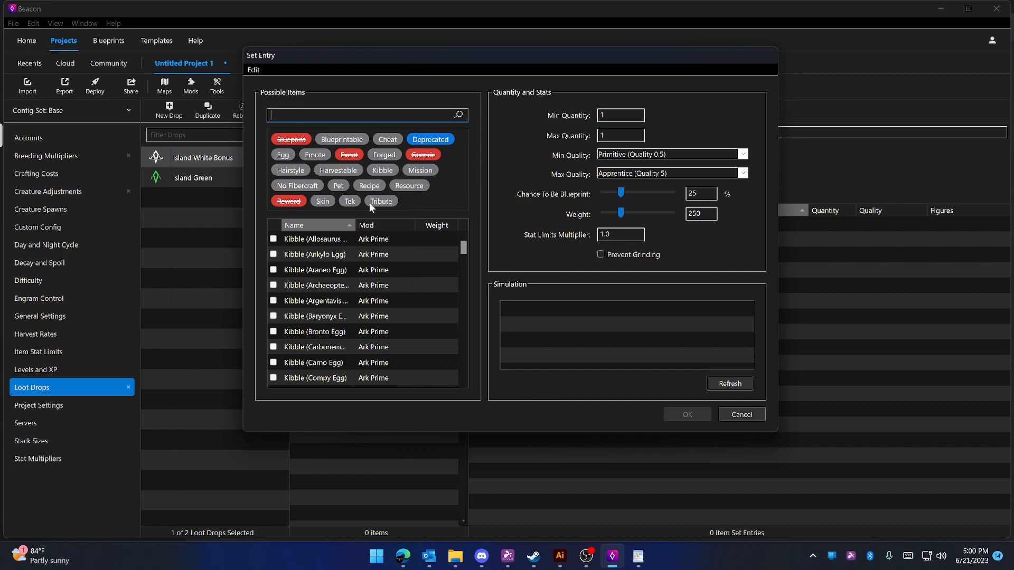
left_click(384, 173)
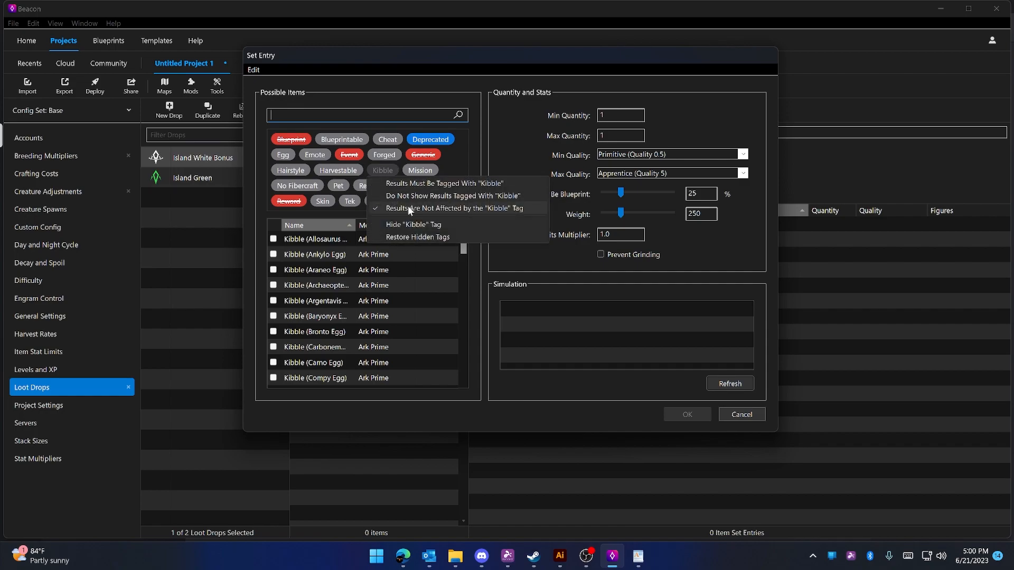
left_click(388, 142)
left_click(387, 140)
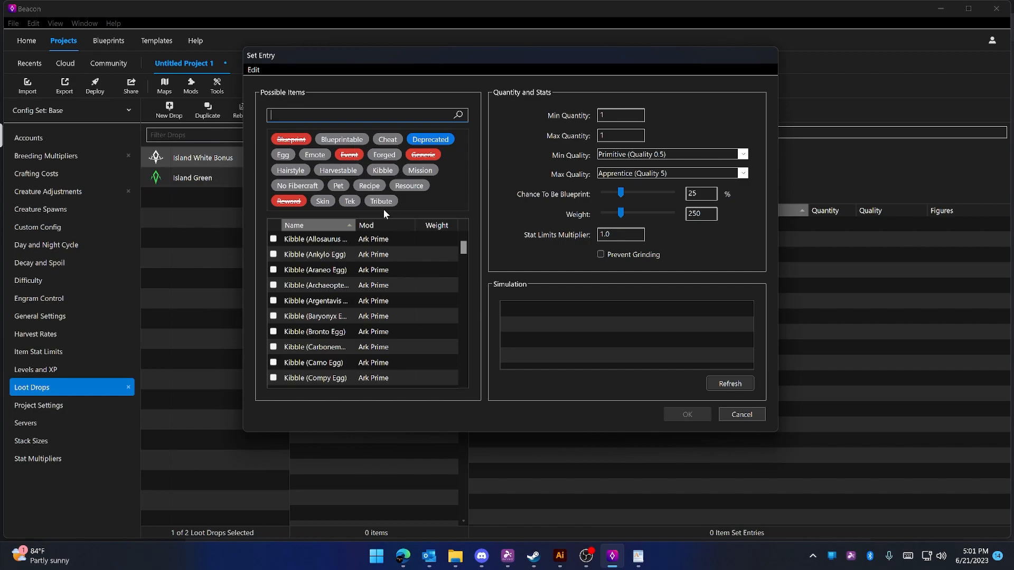
left_click(369, 186)
left_click(370, 186)
left_click(371, 187)
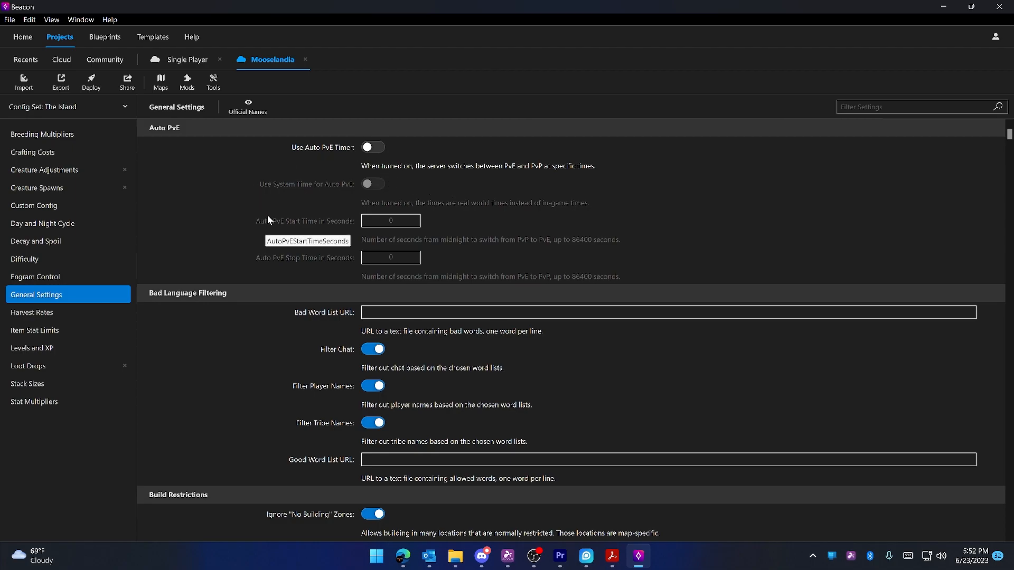
Step: View the Save As options for the Mooselandia project and close them without saving
left_click(9, 20)
left_click(47, 124)
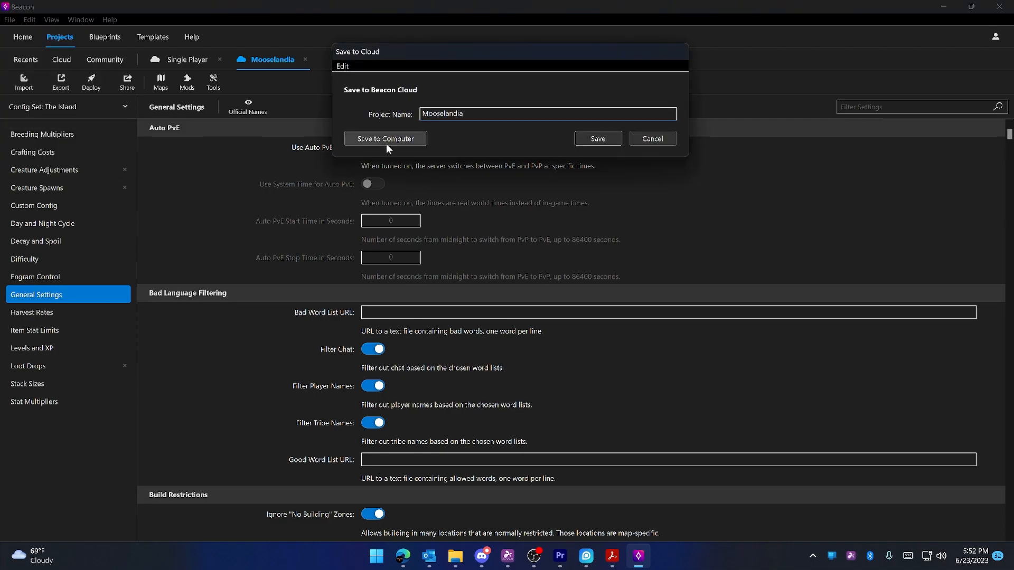
left_click(670, 138)
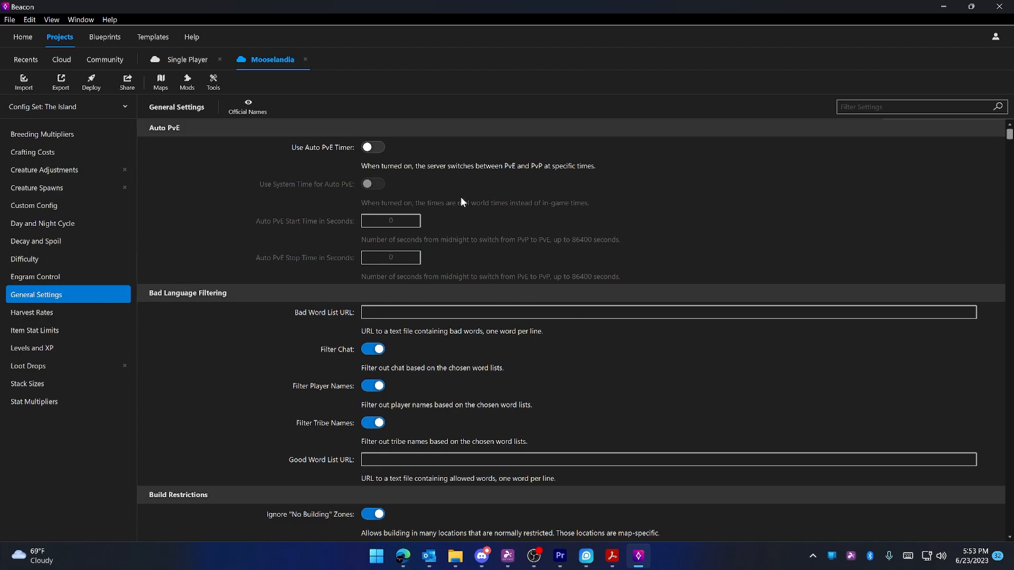
Step: Show the older versions of the Mooselandia cloud project at revision 15
left_click(68, 62)
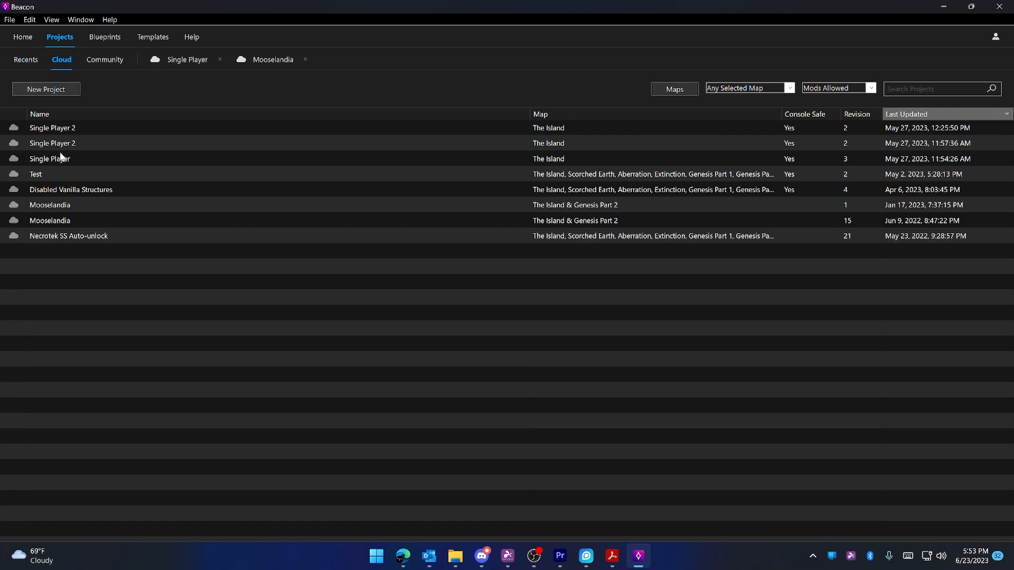
left_click(73, 202)
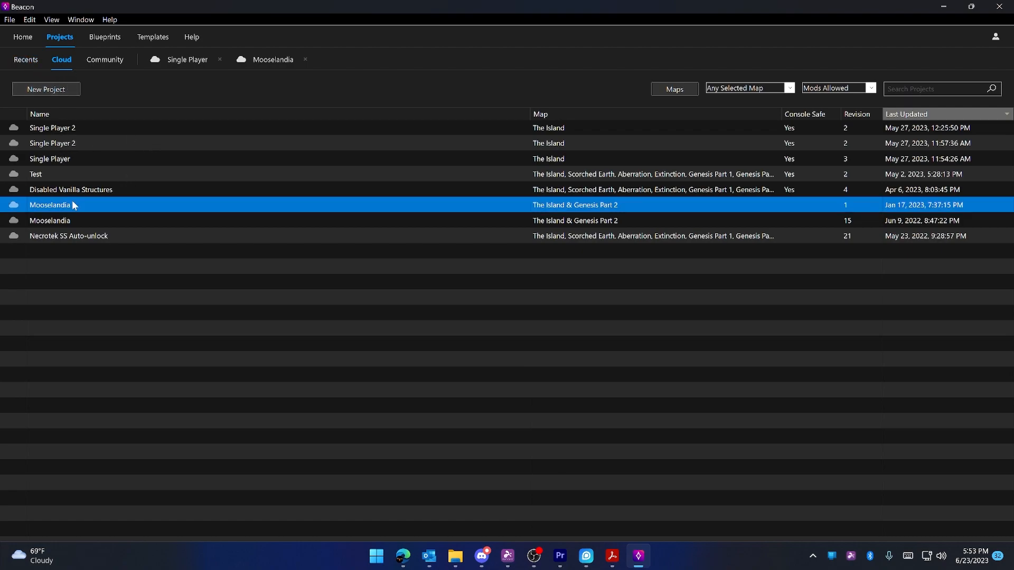
left_click(59, 221)
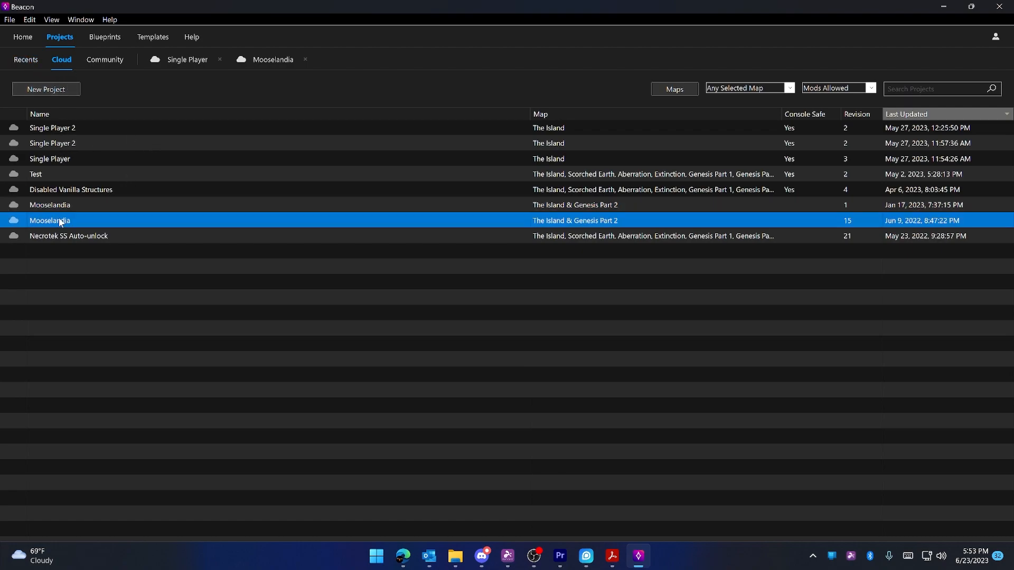
right_click(61, 222)
left_click(96, 297)
Step: Look through the older project versions, select the one from Jun 6, 2022, and close the list without opening it
scroll(479, 209, "down", 3)
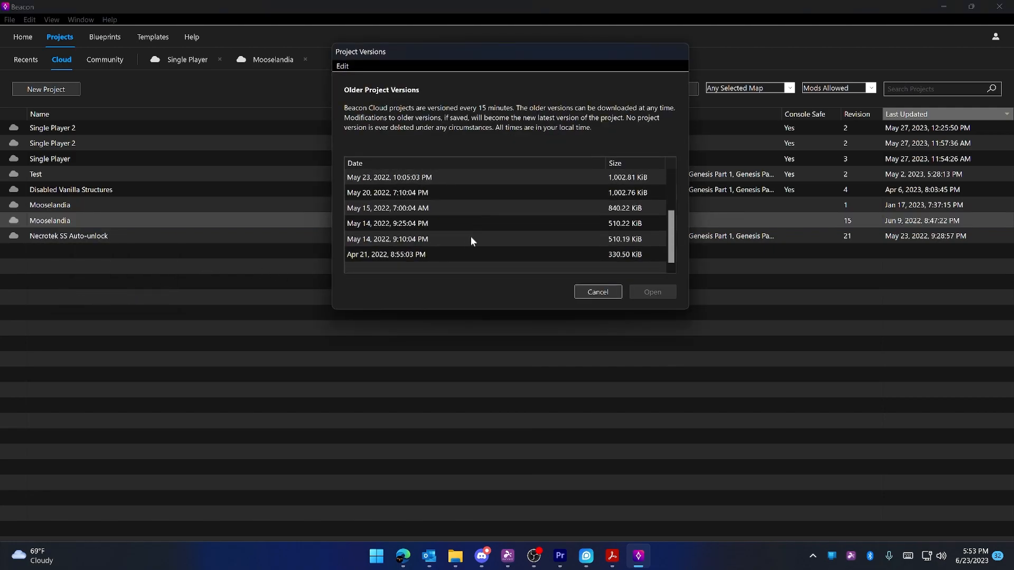
left_click_drag(440, 249, 475, 207)
left_click(521, 178)
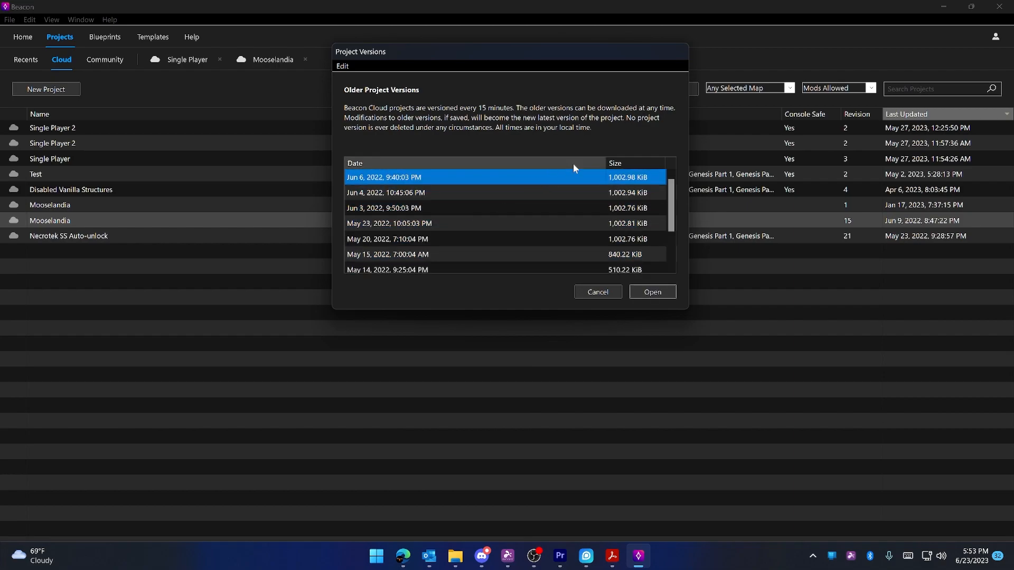
left_click_drag(442, 53, 296, 78)
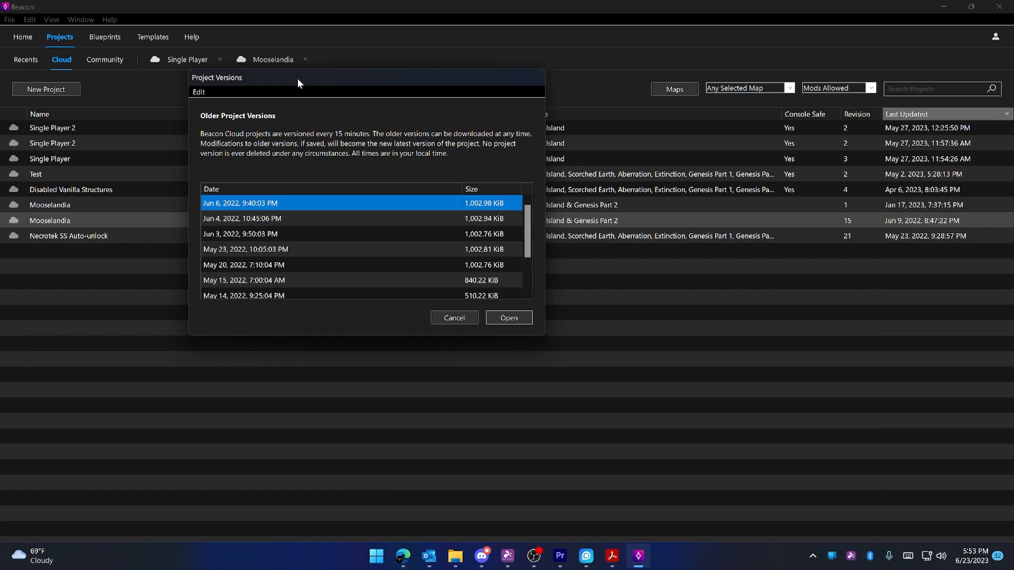
left_click_drag(296, 78, 311, 80)
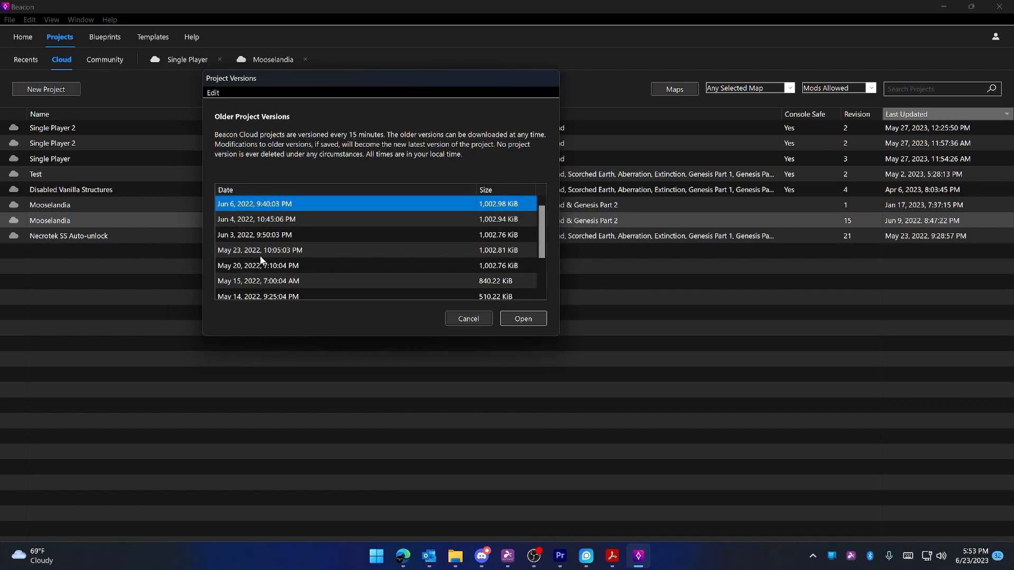
left_click(461, 319)
Step: Check the Mooselandia cloud project at revision 1 for older versions
left_click(625, 210)
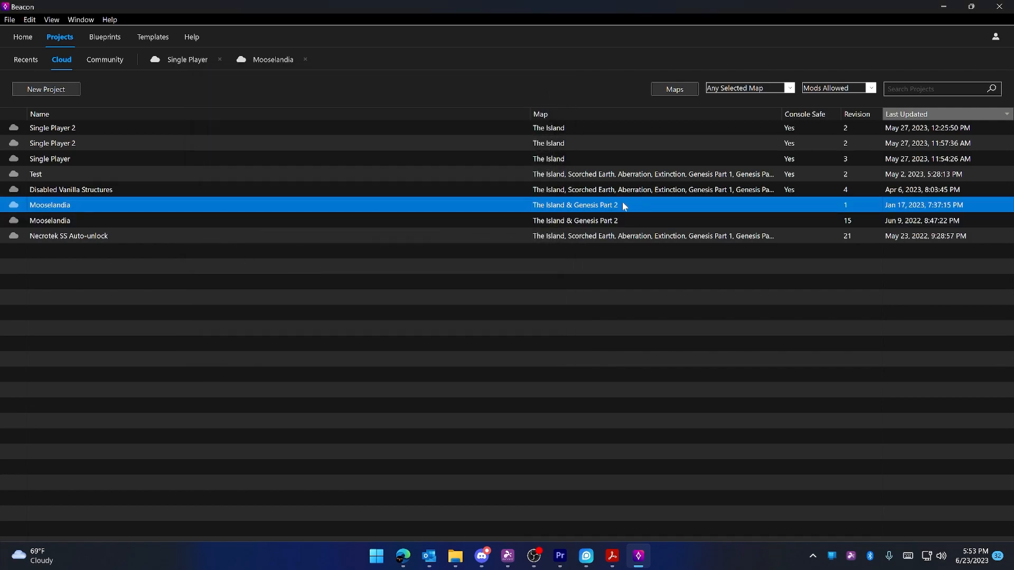
left_click(7, 21)
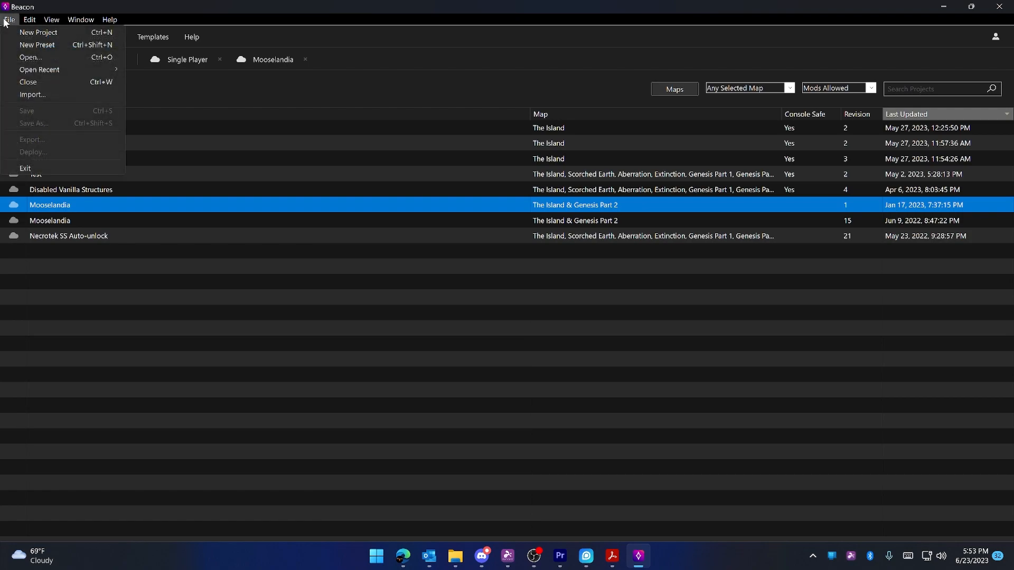
left_click(357, 208)
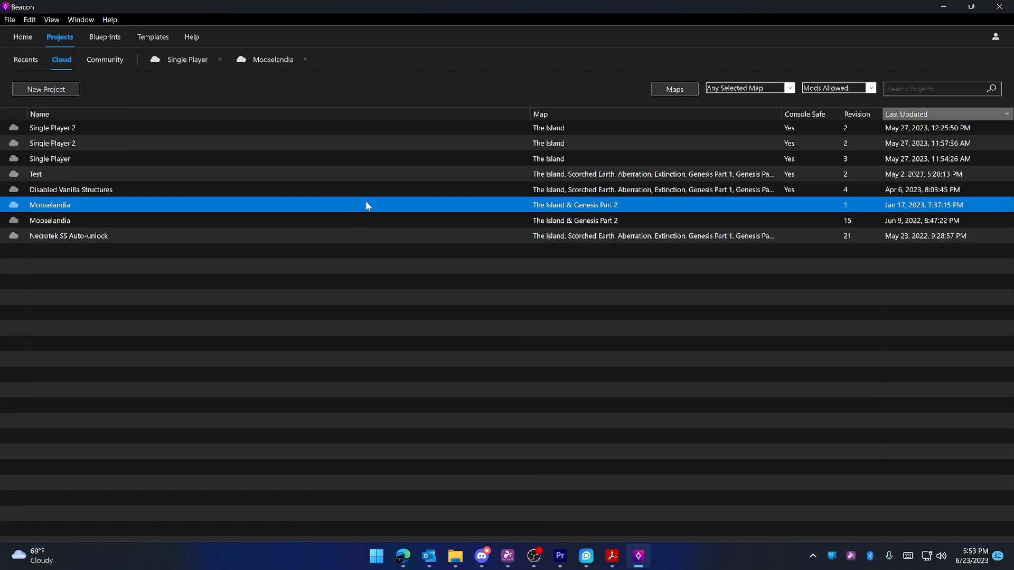
right_click(505, 206)
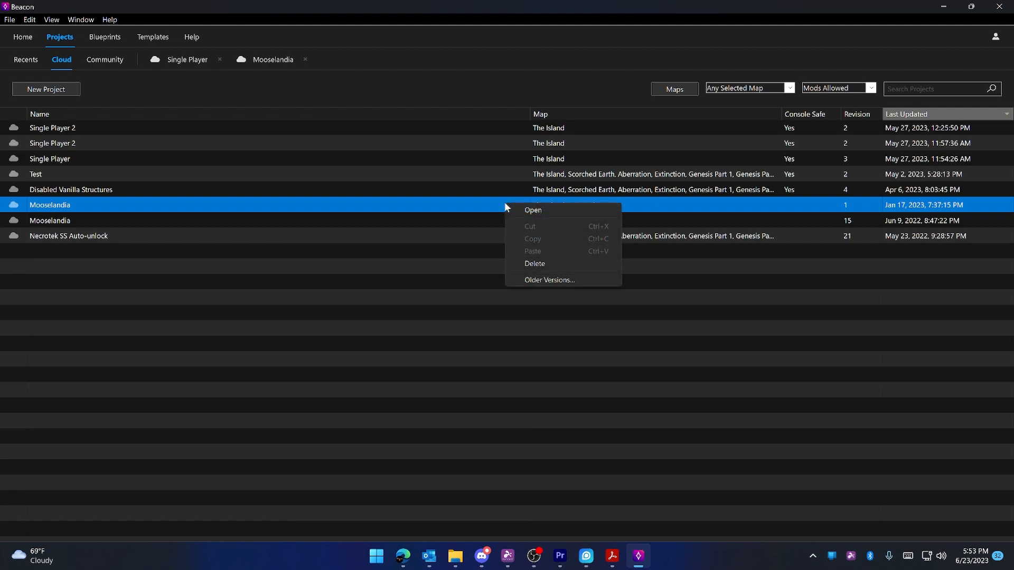
left_click(529, 280)
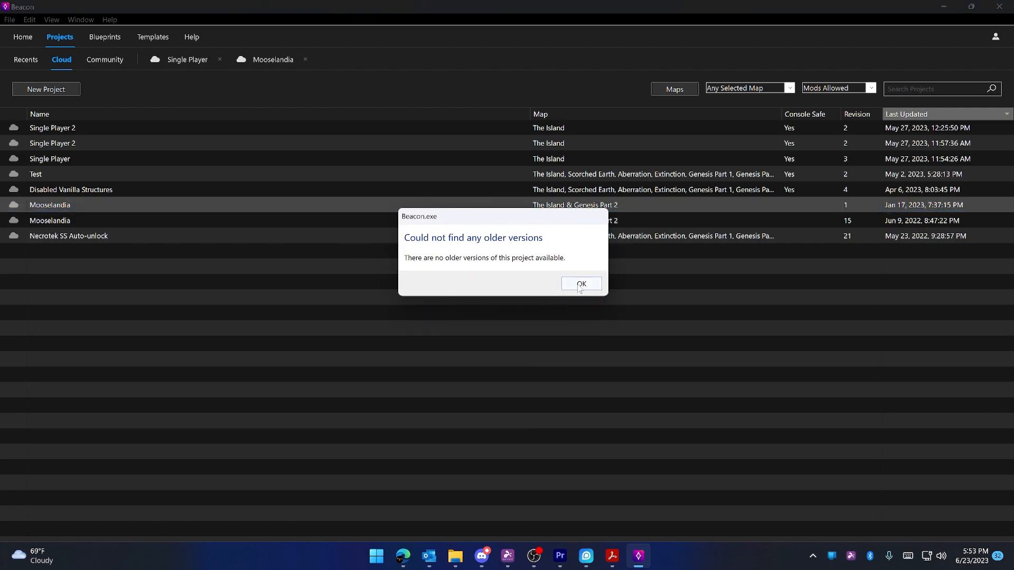
left_click(581, 288)
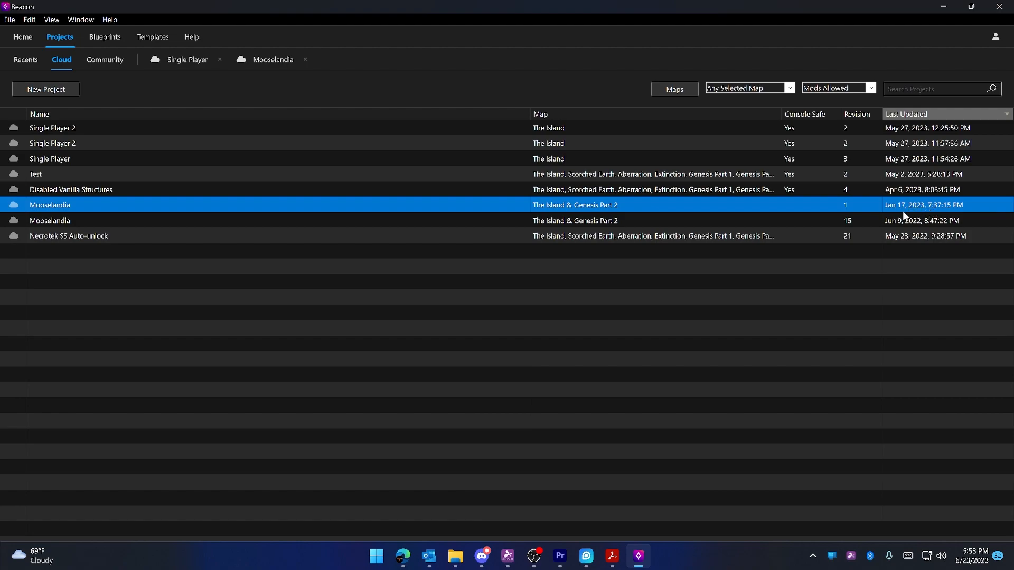
left_click(891, 220)
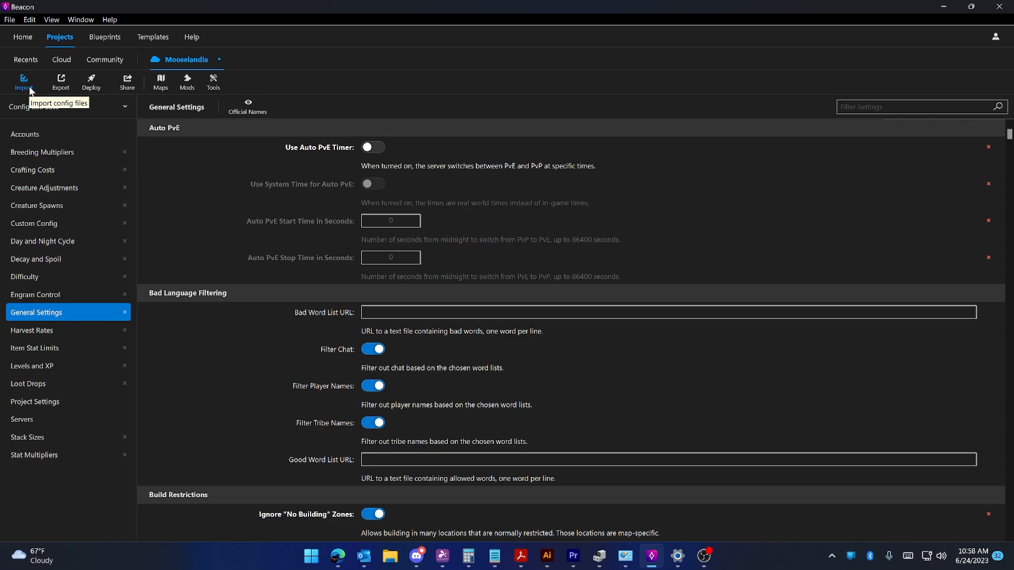
Step: Open the Single Player project from the cloud projects
left_click(56, 60)
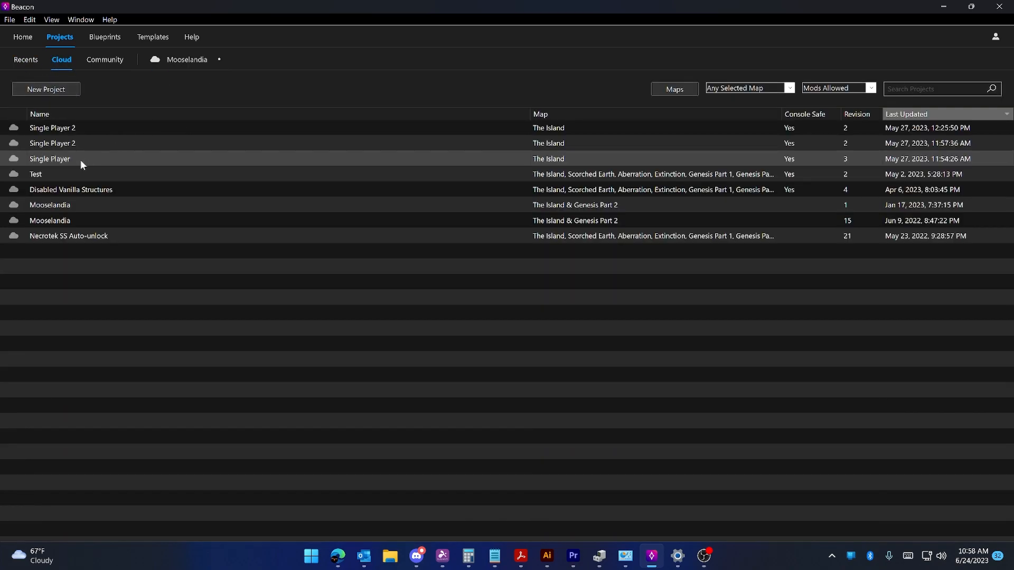
double_click(80, 159)
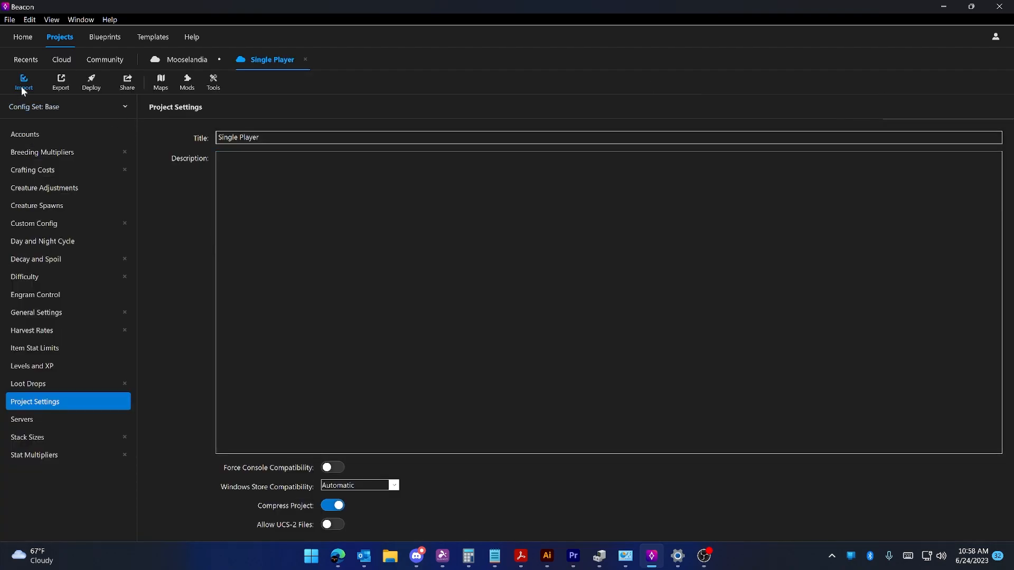
Step: Import Game.ini with its matching GameUserSettings.ini from the Downloads folder, using the single player and local files source and The Island map
left_click(27, 87)
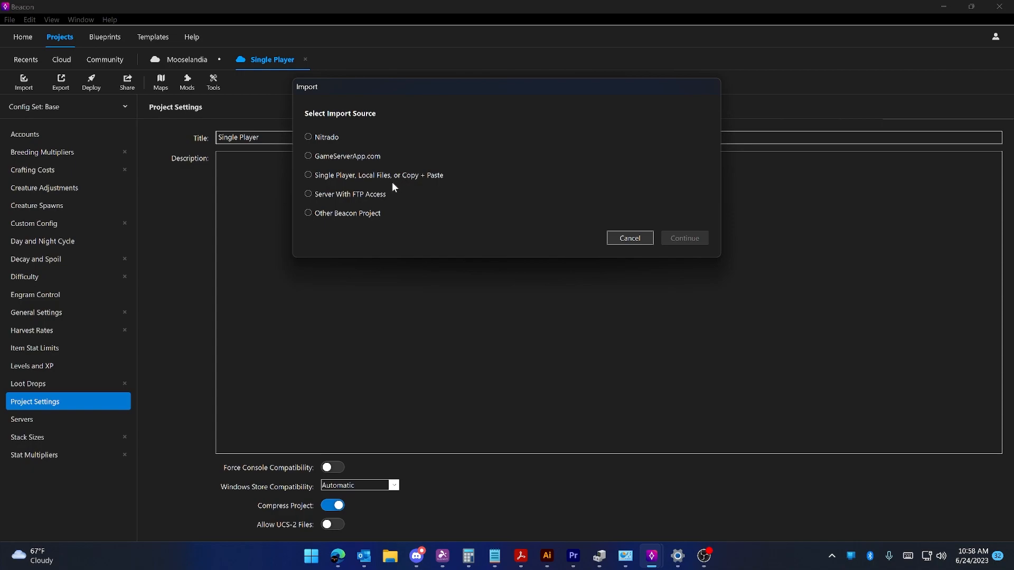
left_click(422, 176)
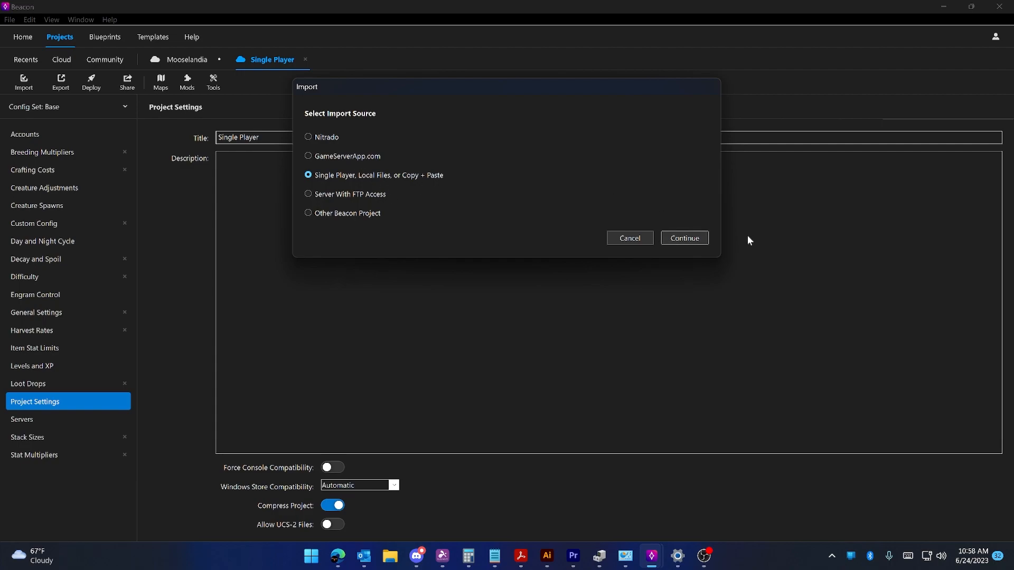
left_click(697, 242)
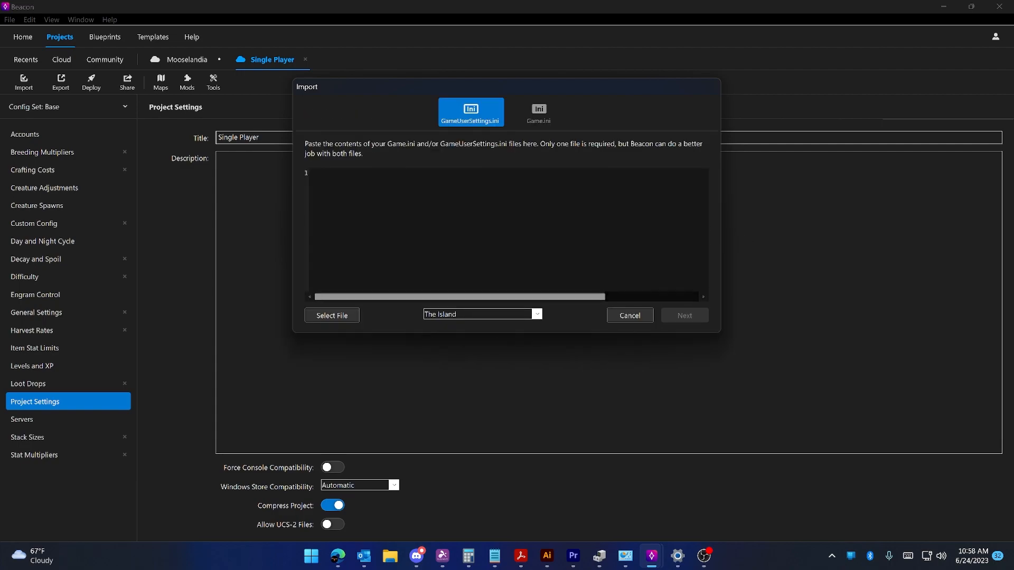
left_click(338, 317)
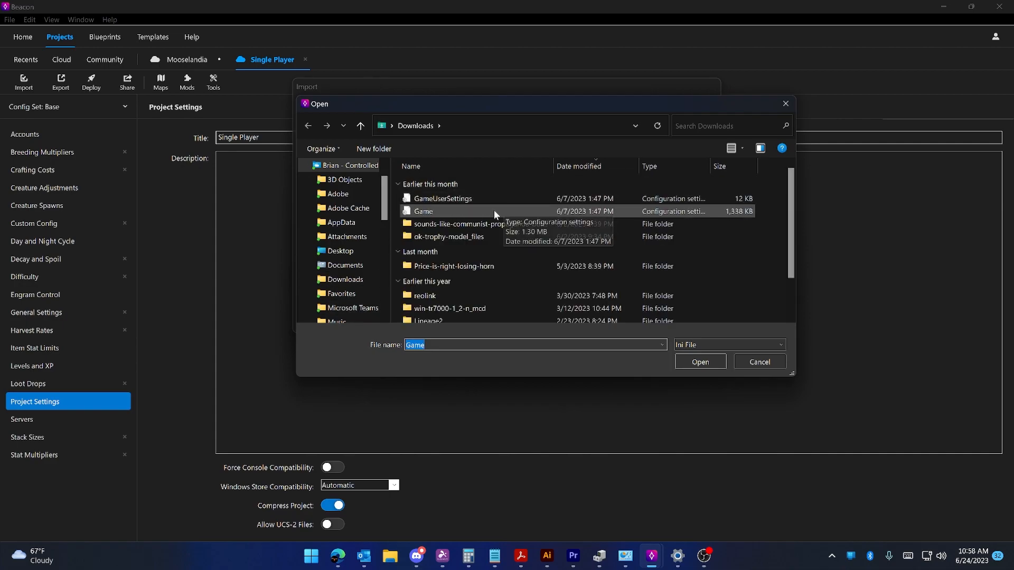
left_click(494, 211)
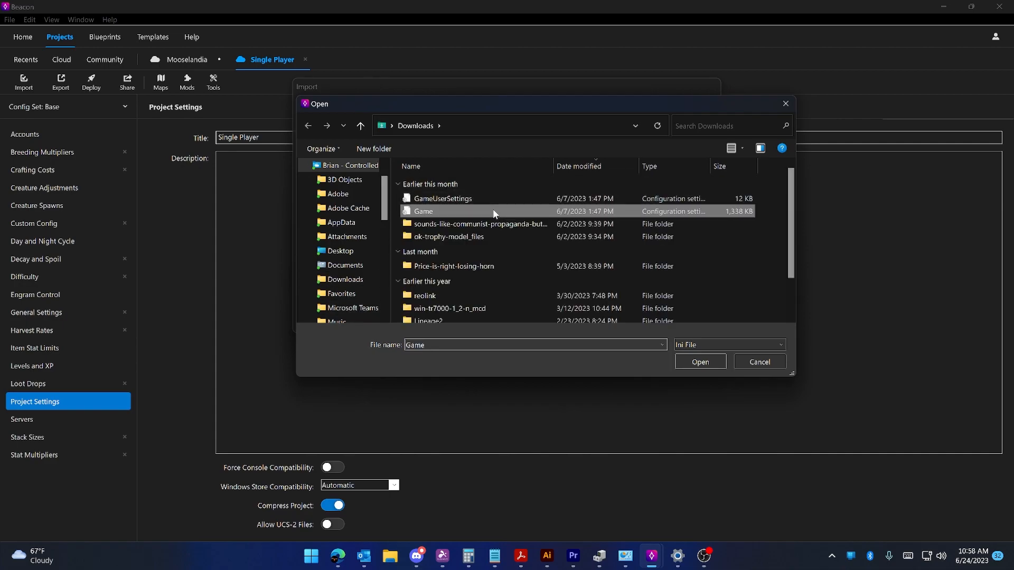
double_click(465, 211)
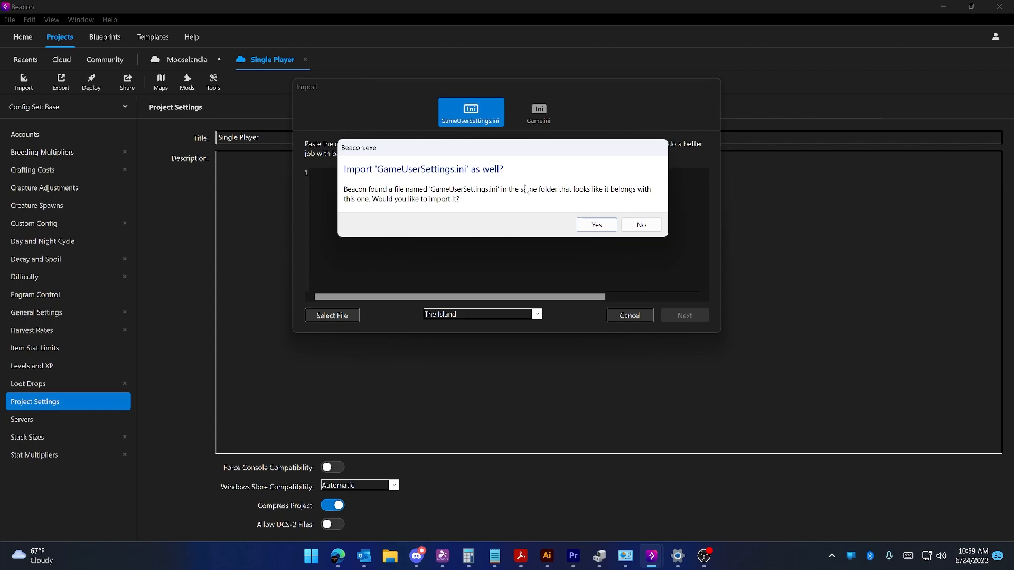
left_click(596, 224)
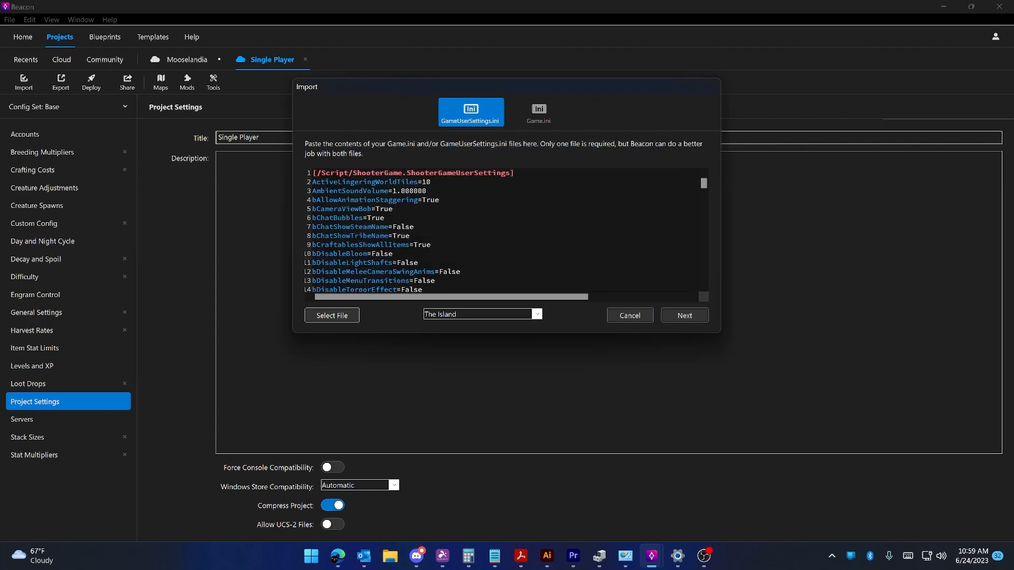
left_click(685, 317)
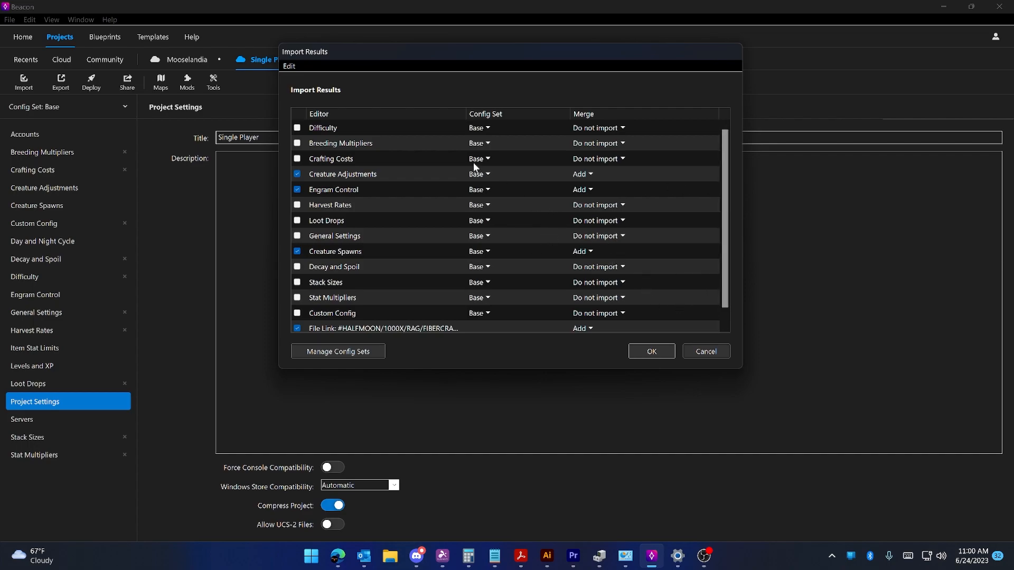
Step: Include Stack Sizes in the import and exclude Creature Spawns, Engram Control and Creature Adjustments
left_click_drag(367, 52, 346, 79)
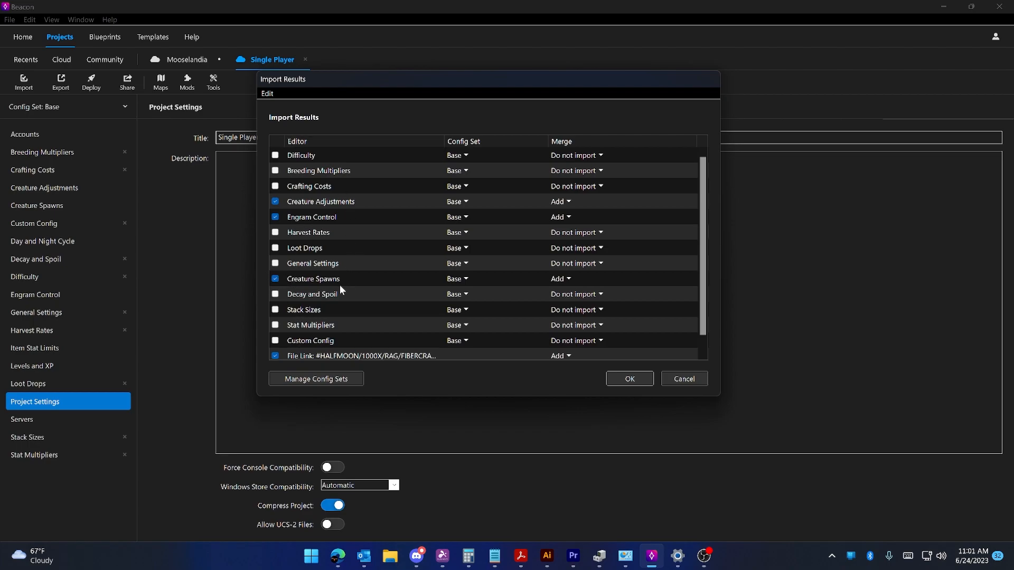
left_click(276, 311)
left_click(275, 280)
left_click(275, 217)
left_click(275, 202)
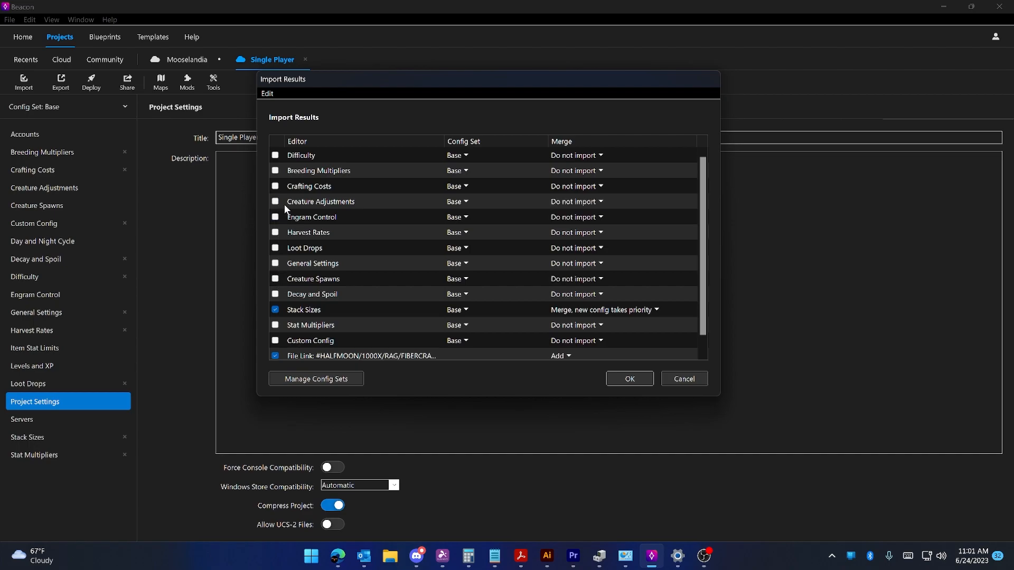
Step: Check the merge options for Stack Sizes, keep "Merge, new config takes priority", and complete the import
scroll(321, 244, "down", 1)
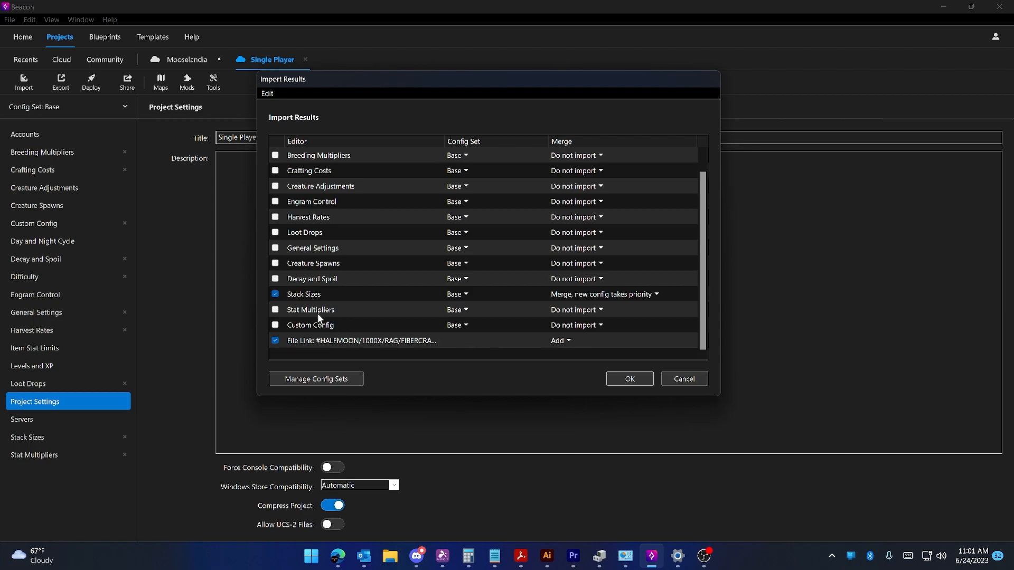
scroll(338, 319, "up", 1)
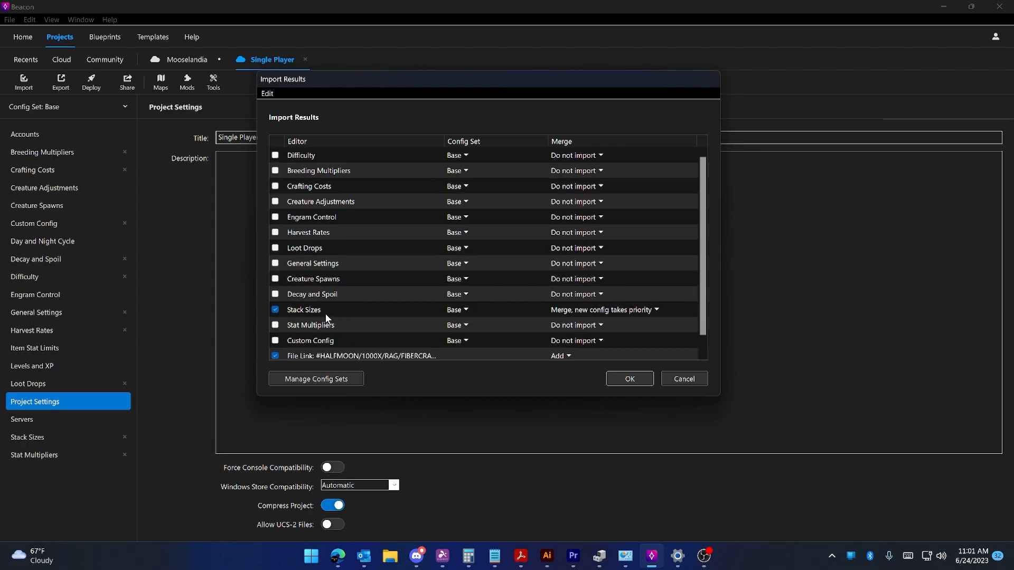
scroll(320, 309, "down", 1)
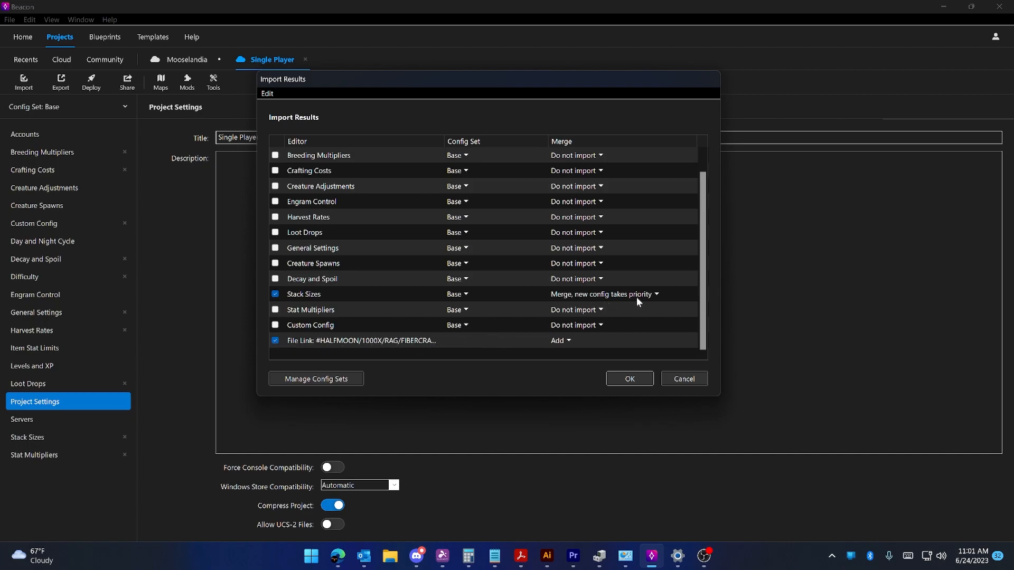
left_click(657, 295)
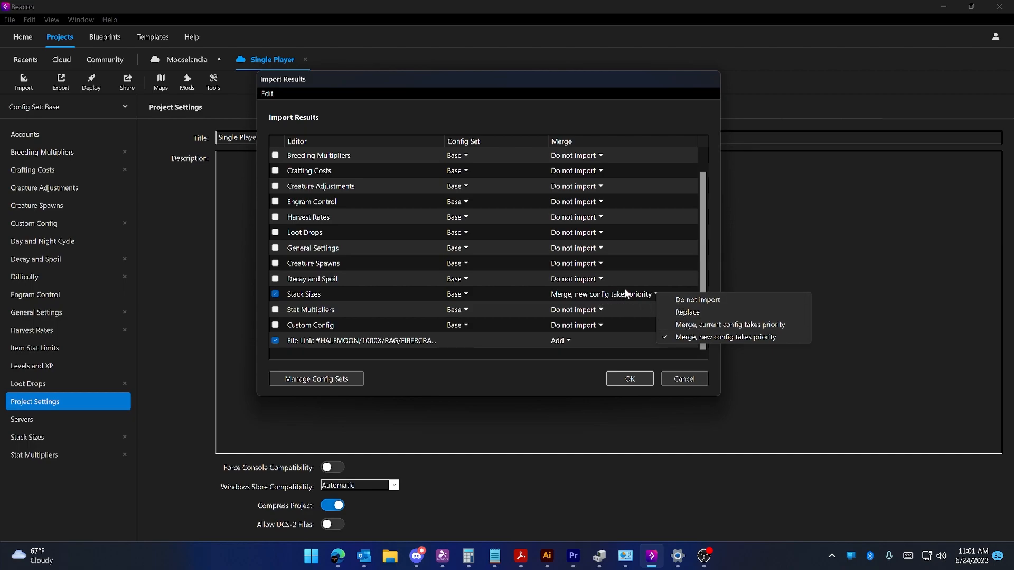
left_click(706, 201)
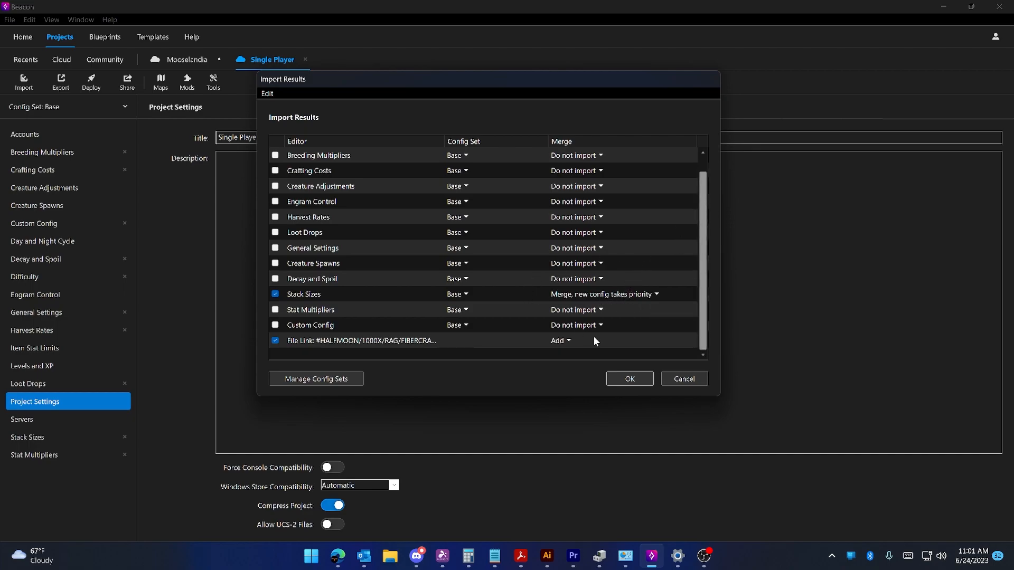
left_click(630, 379)
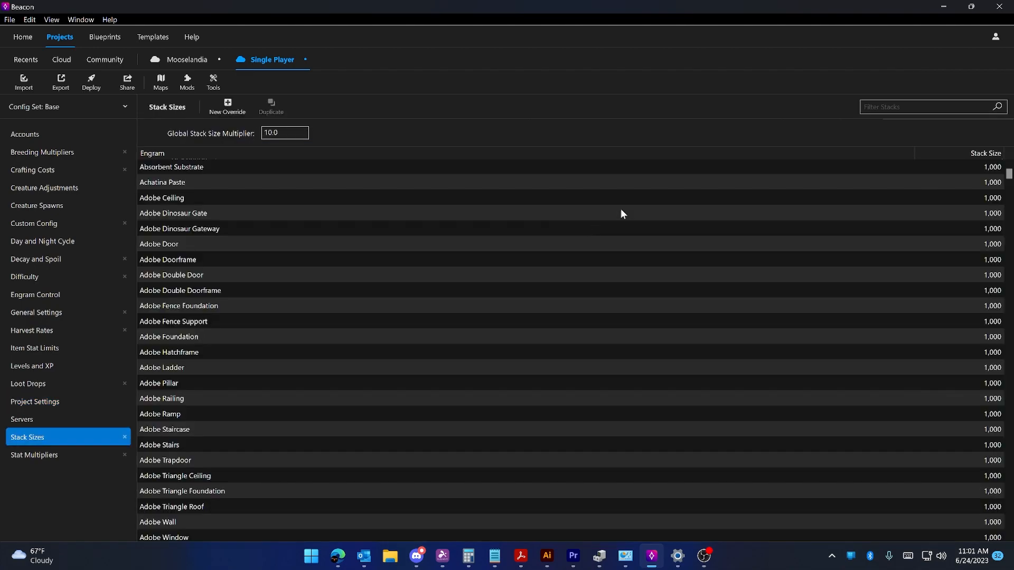
Step: Look through the imported stack sizes of the Single Player project
scroll(574, 249, "down", 20)
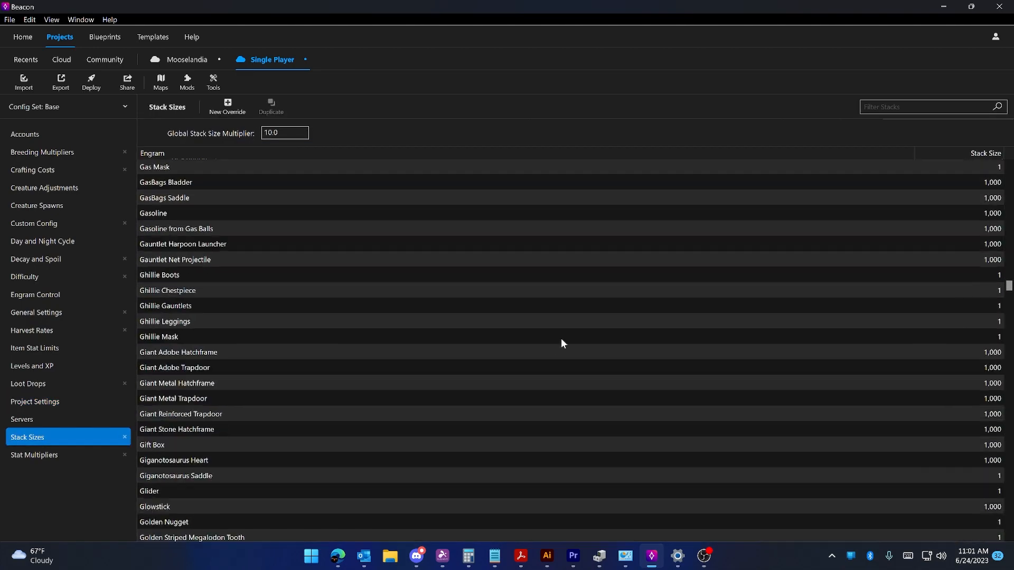
scroll(567, 342, "down", 20)
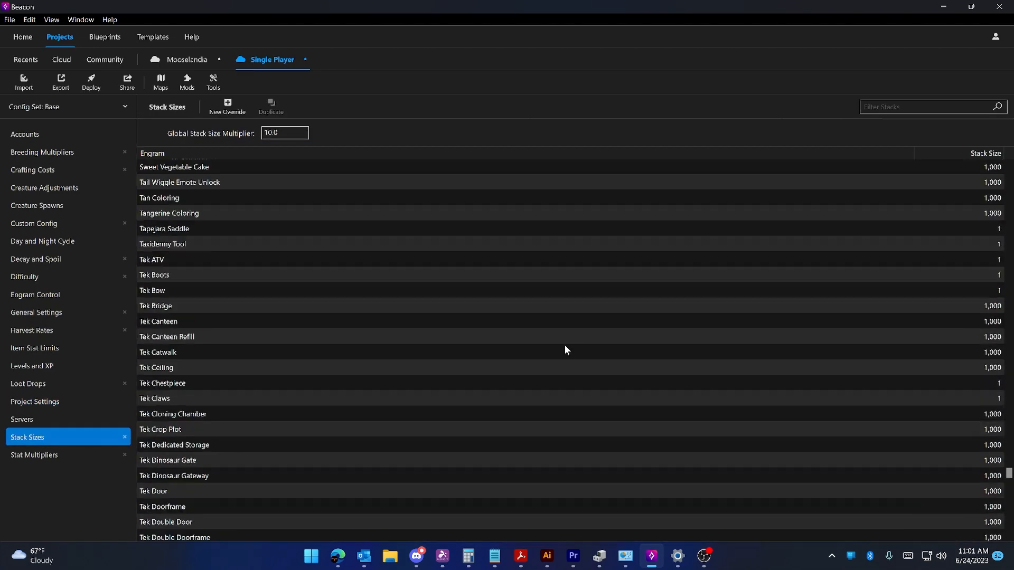
scroll(563, 342, "up", 20)
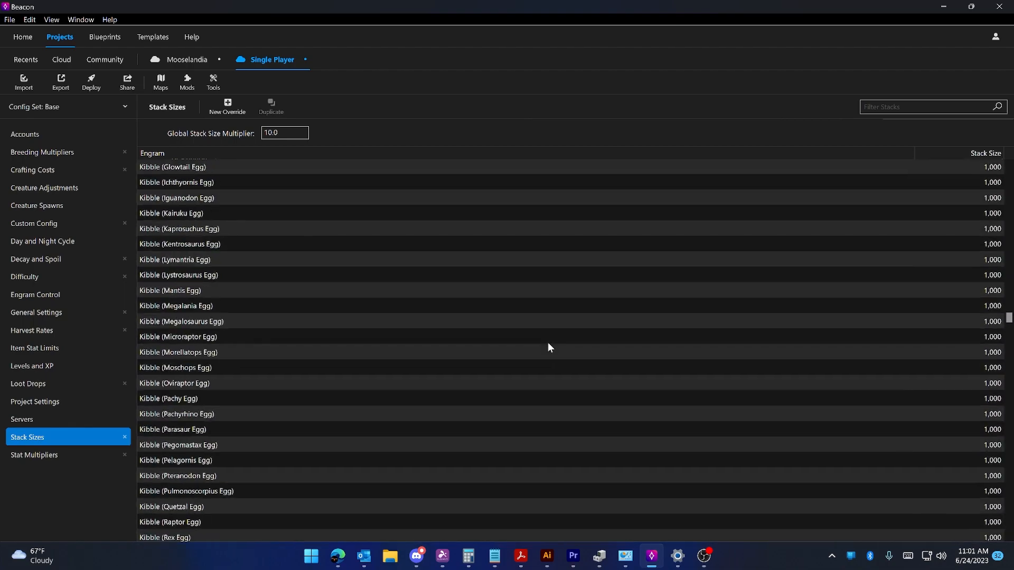
scroll(545, 347, "up", 20)
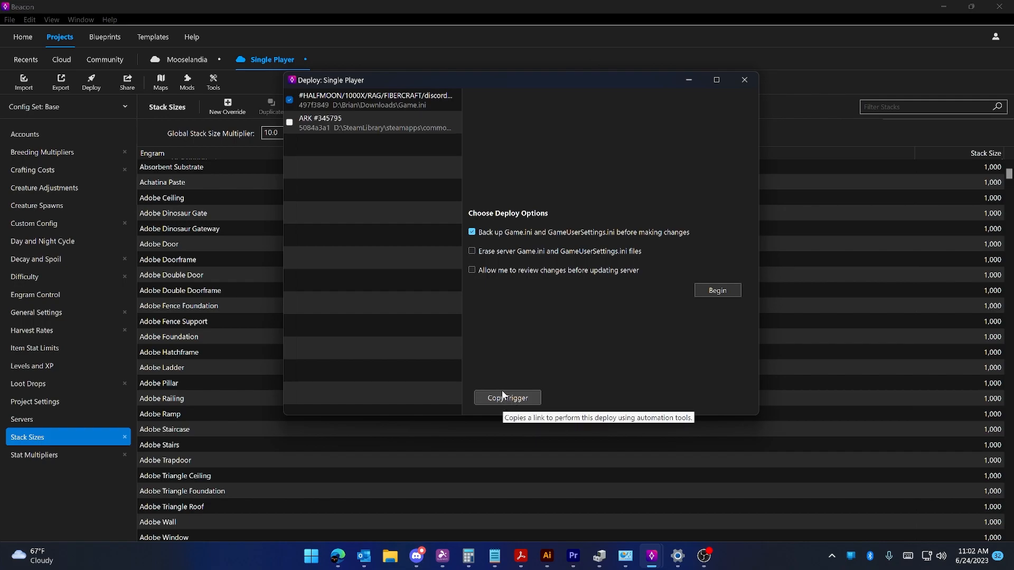
Step: Deploy to the server linked to the downloaded Game.ini, backing up and erasing its Game.ini and GameUserSettings.ini files
left_click(473, 251)
left_click(717, 291)
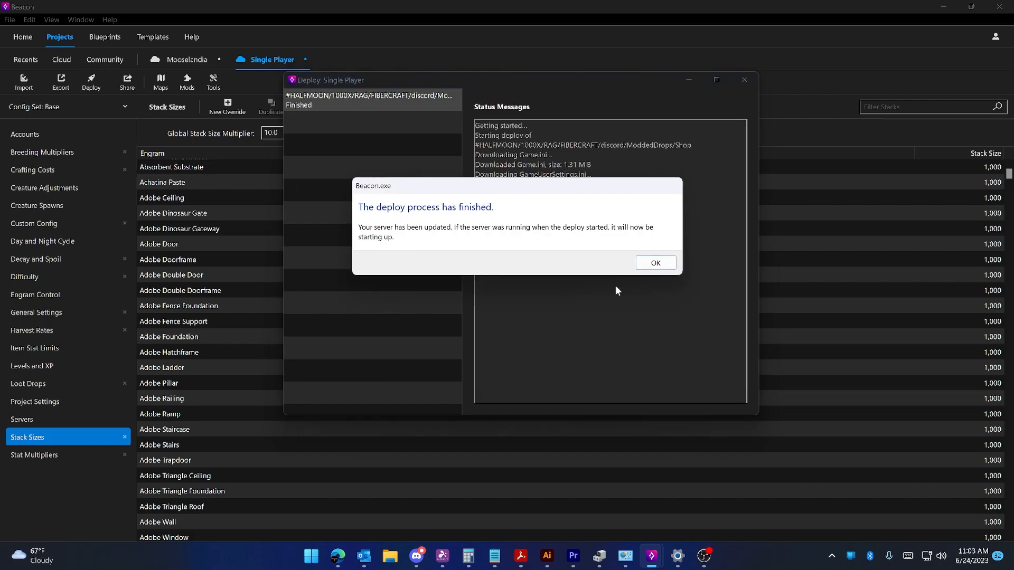
left_click(655, 263)
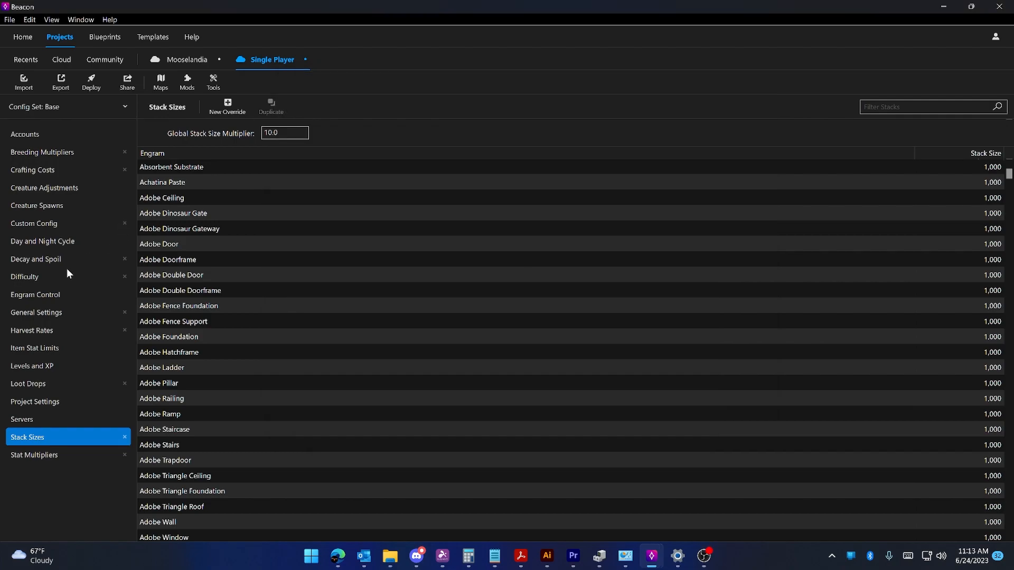
Step: Look through the Engram Control overrides and the quick setup wizard's design options, leaving the wizard without applying any
left_click(48, 294)
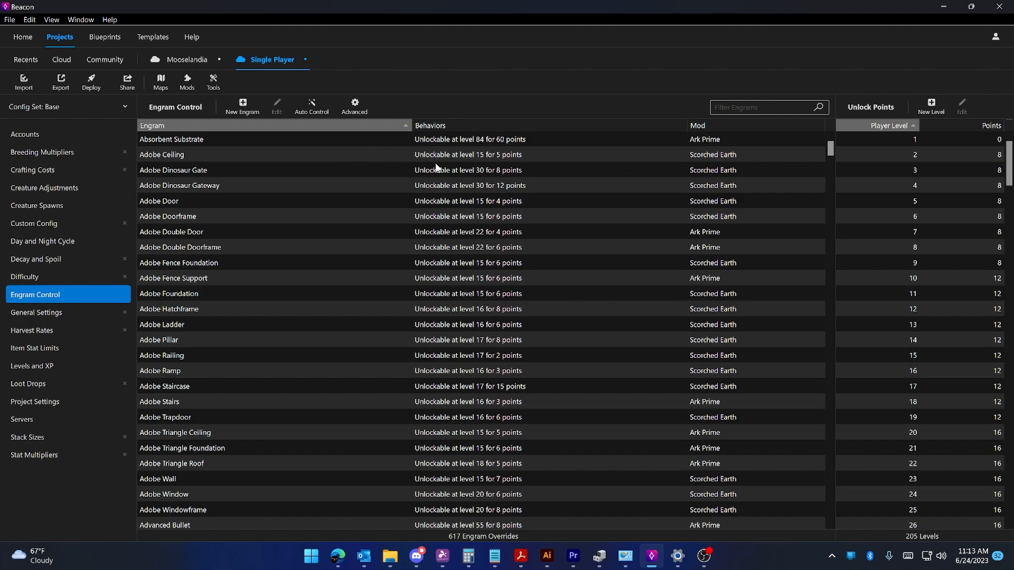
scroll(435, 168, "down", 20)
scroll(434, 248, "down", 20)
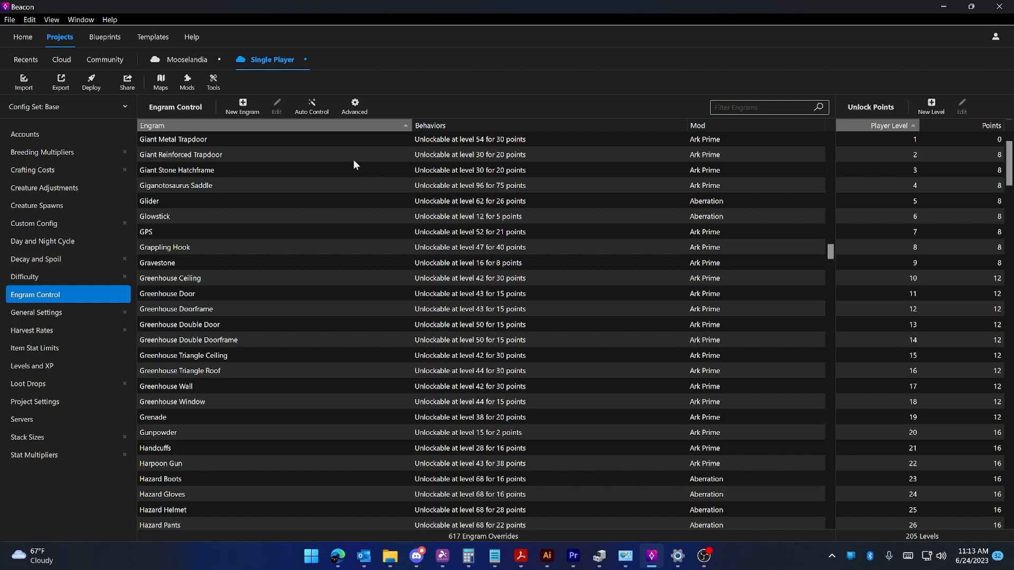
left_click(323, 113)
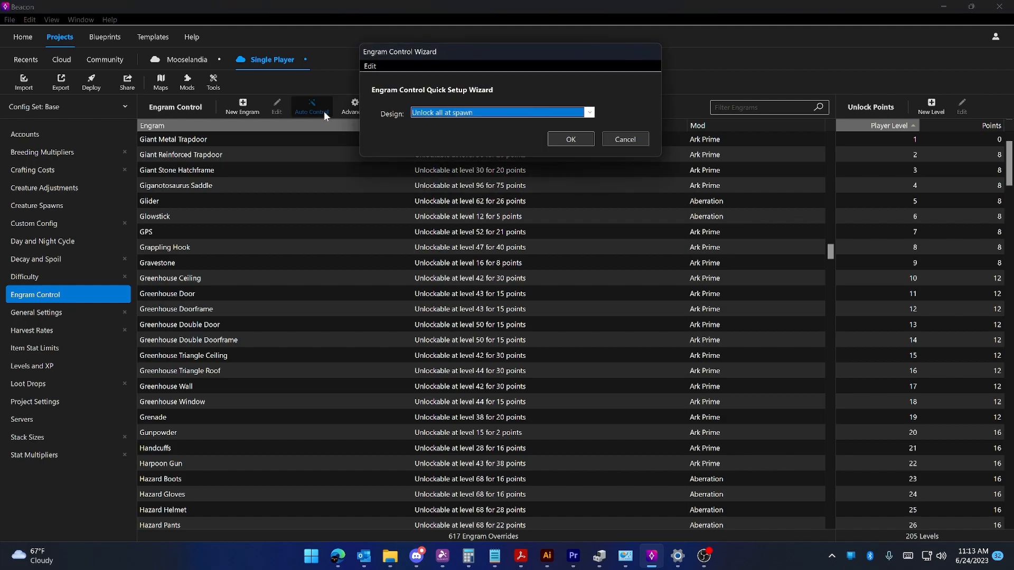
left_click(591, 112)
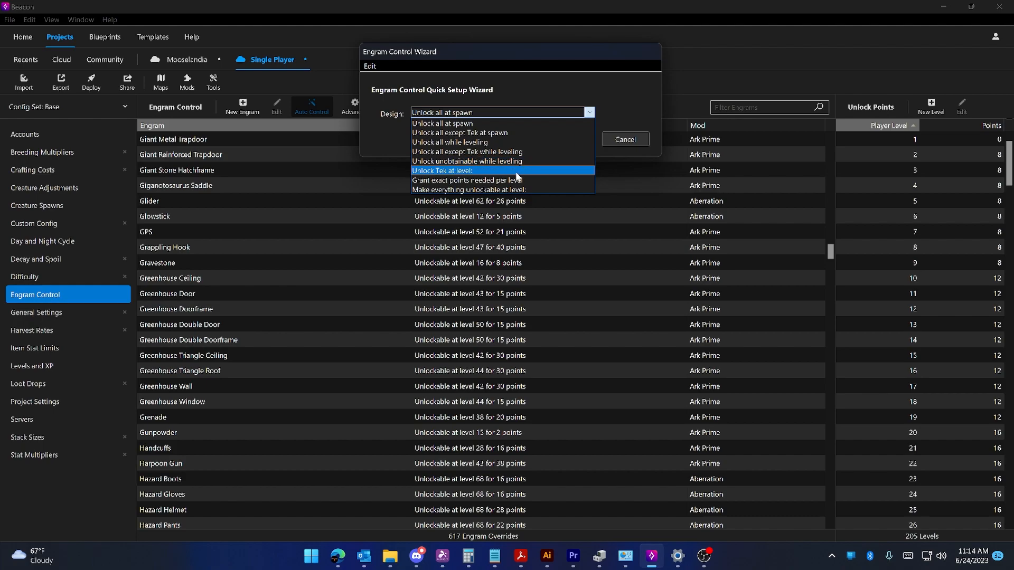
left_click(572, 123)
left_click(635, 138)
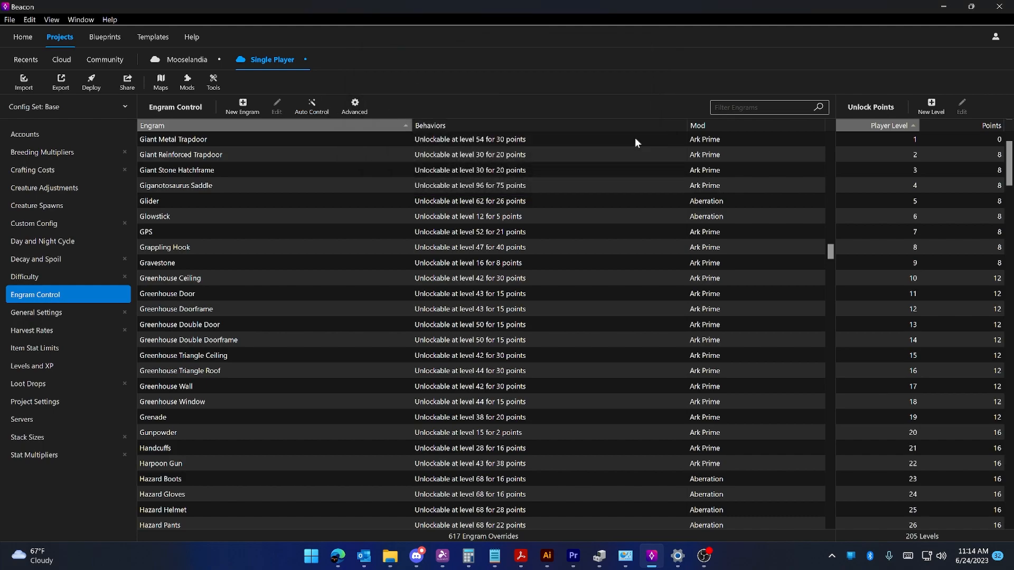
Step: View the advanced engram options and close them without making changes
left_click(364, 111)
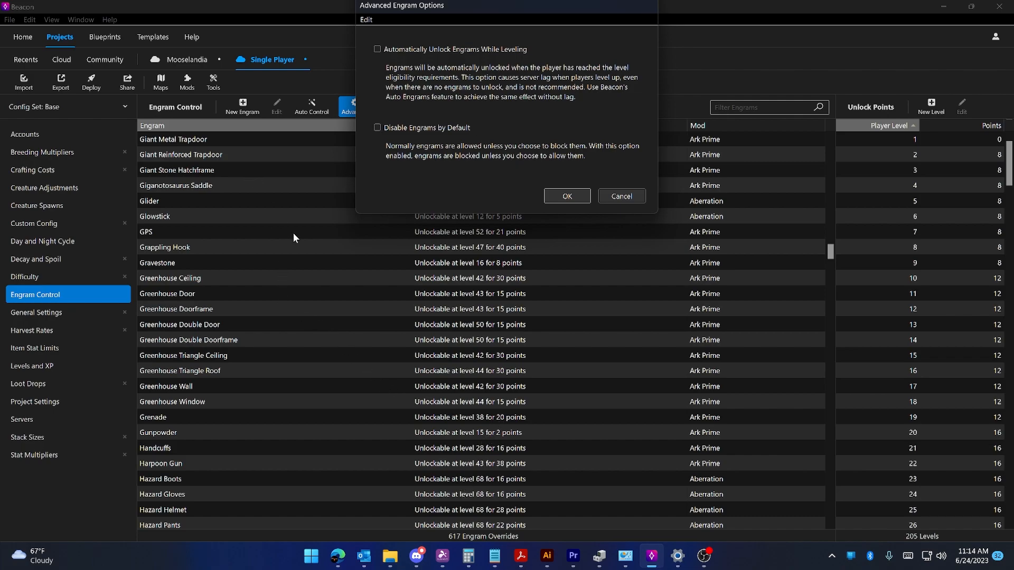
left_click(624, 197)
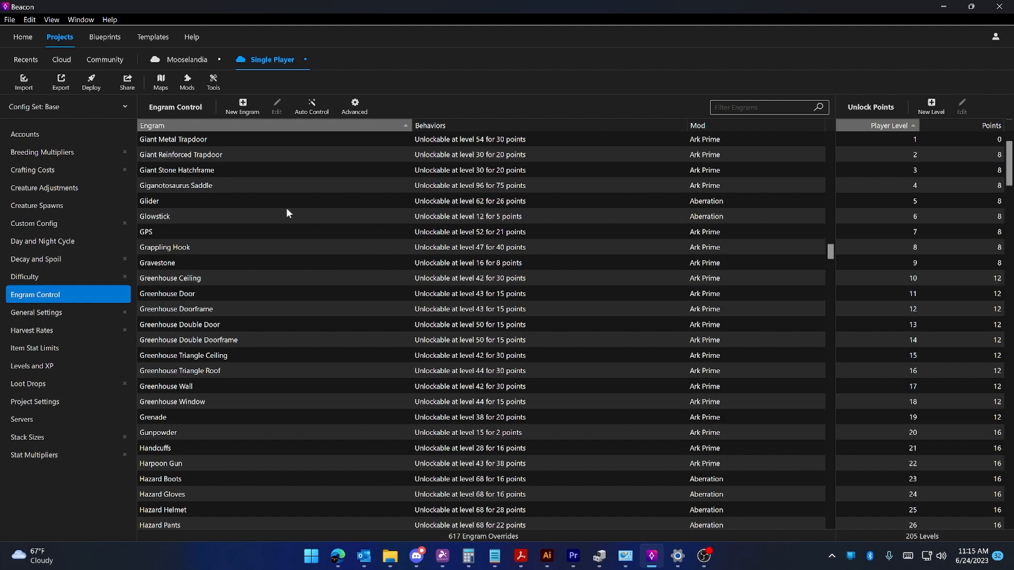
left_click(479, 231)
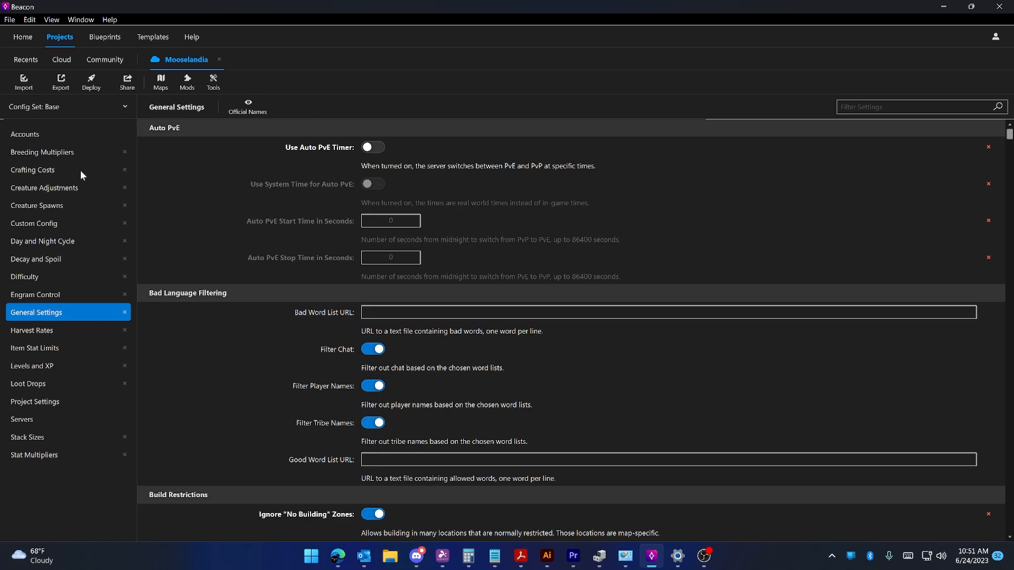
Step: Look at the Crafting Costs, Breeding Multipliers and Creature Adjustments of the Mooselandia project
left_click(58, 173)
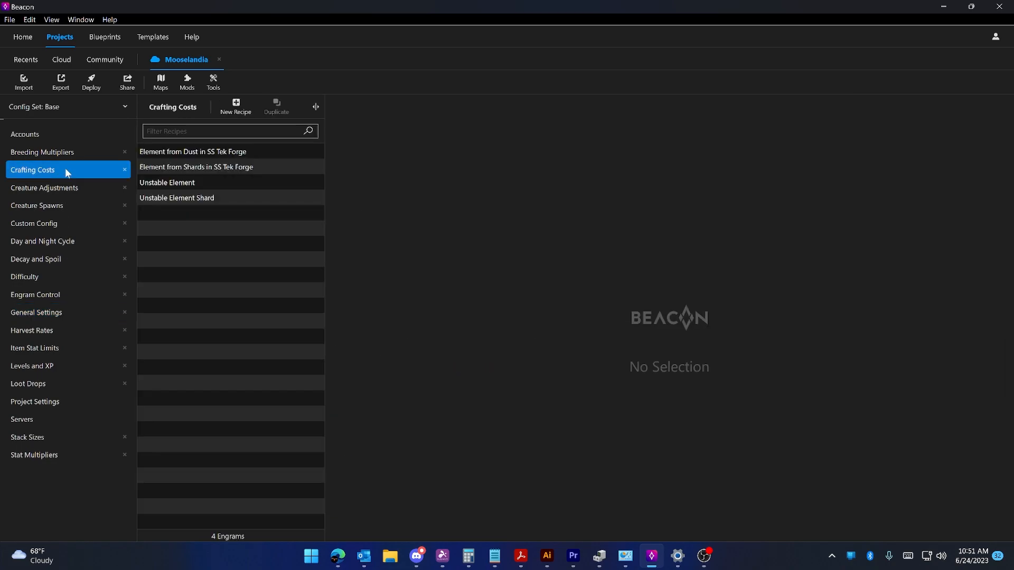
left_click(62, 154)
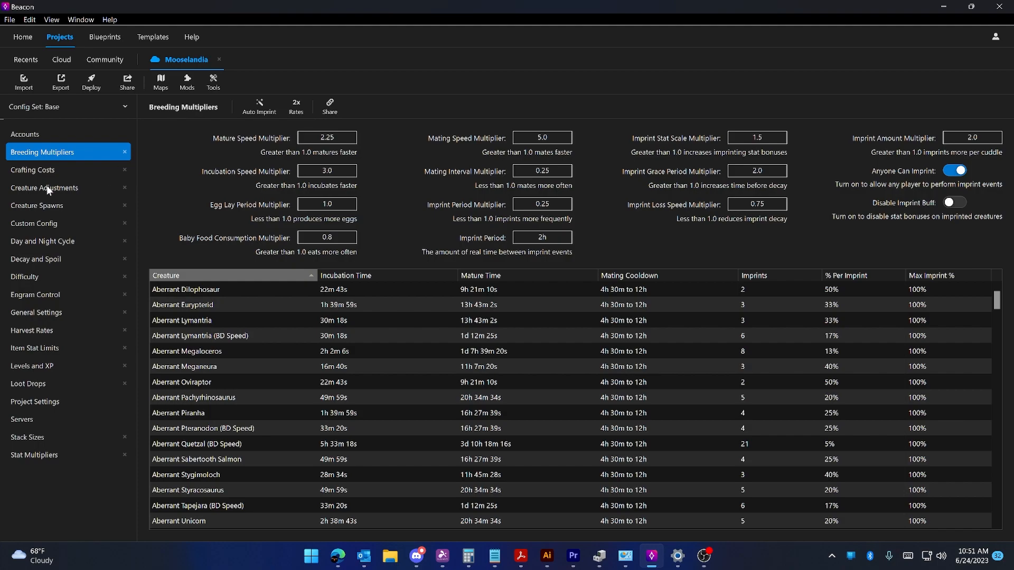
left_click(54, 178)
left_click(60, 187)
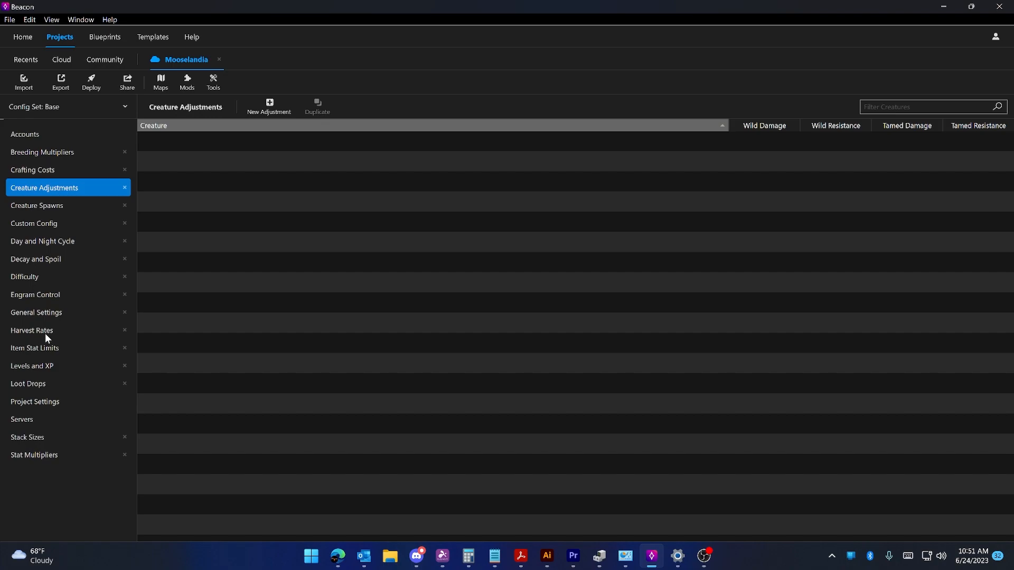
Step: Look through the Mooselandia project's General Settings, from Auto PvE down to the Structure Damage and Structure Pickup sections
left_click(55, 312)
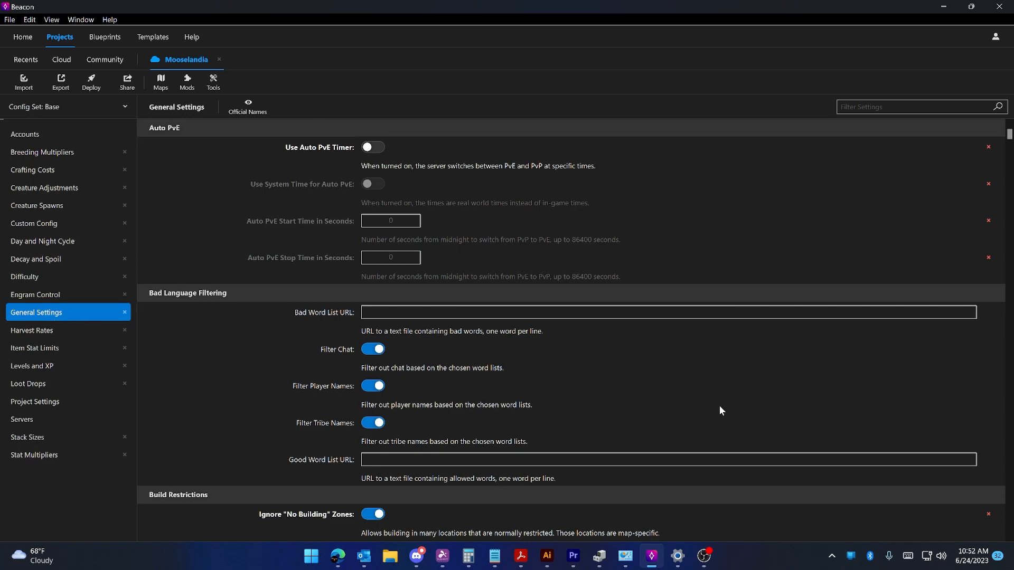
scroll(718, 397, "down", 15)
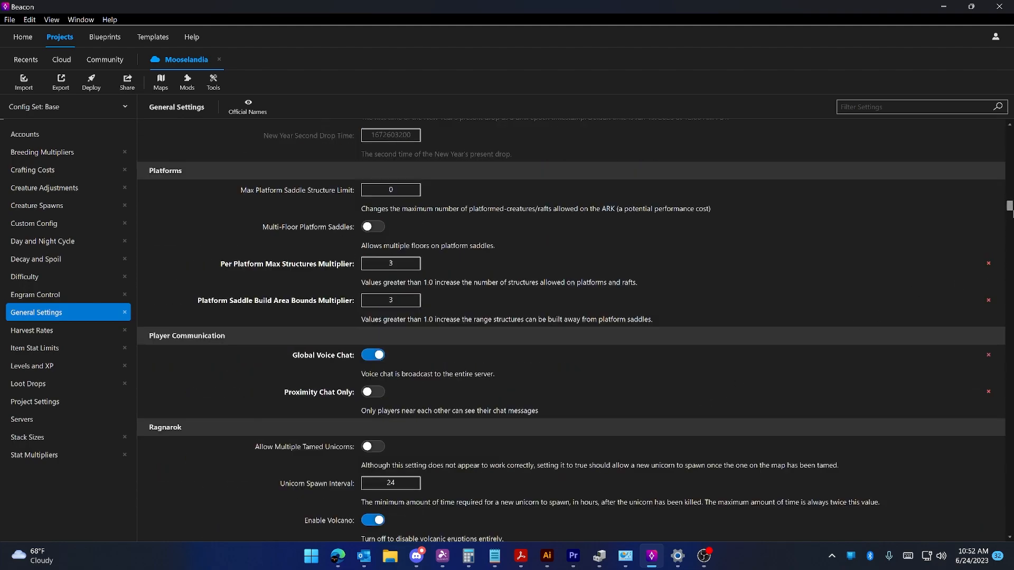
left_click_drag(1010, 209, 1010, 216)
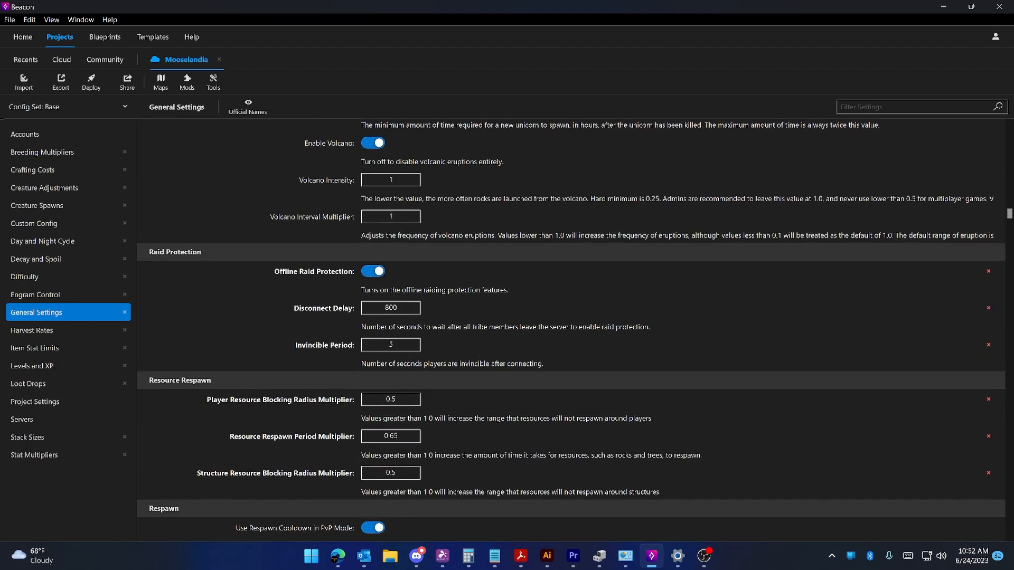
scroll(426, 317, "down", 3)
scroll(422, 319, "down", 9)
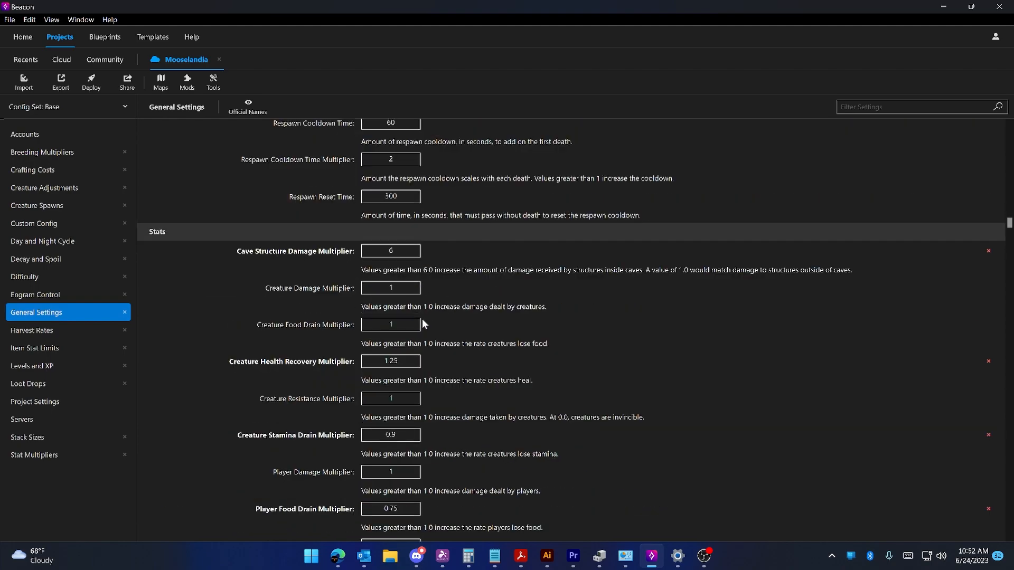
scroll(421, 319, "down", 9)
scroll(422, 325, "down", 3)
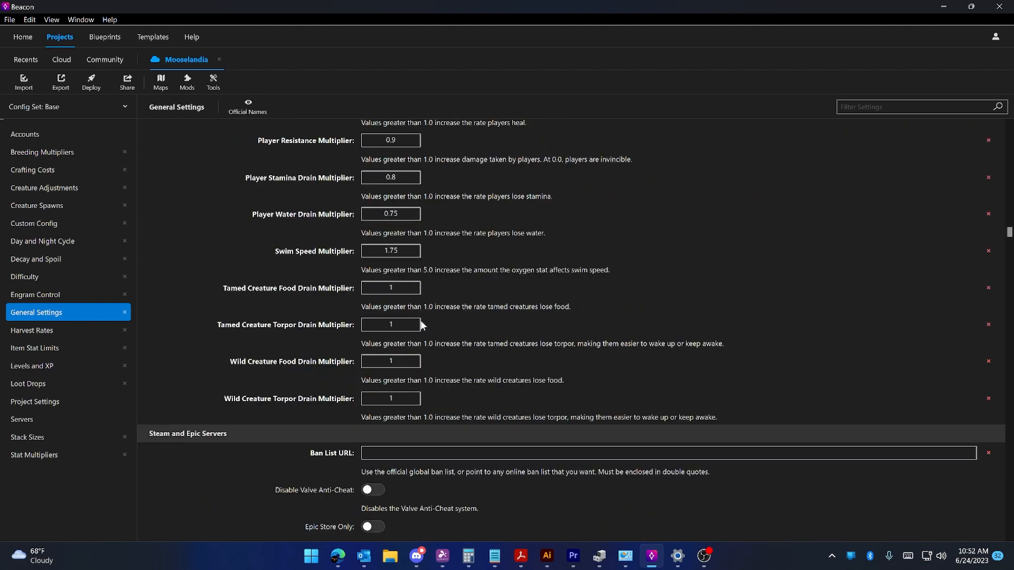
scroll(421, 324, "down", 9)
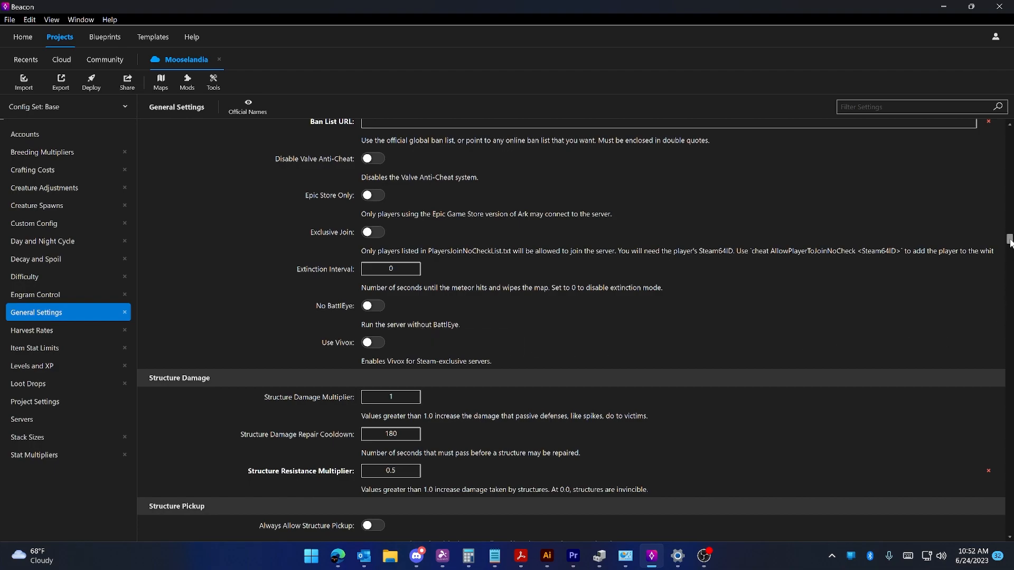
left_click_drag(1011, 220, 1011, 131)
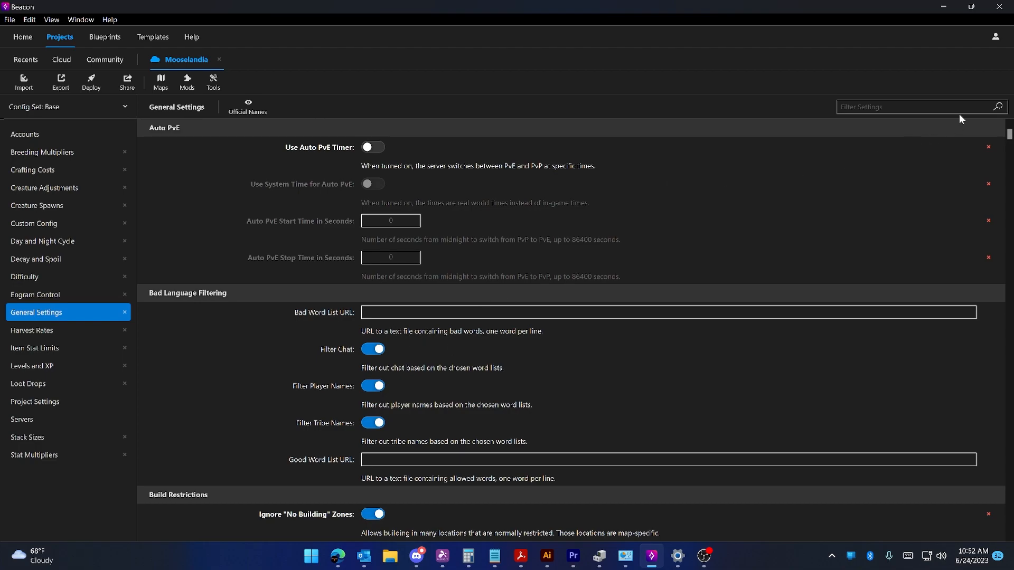
Step: Filter the General Settings by "heal", view the matches under their official names, and clear the filter
left_click(911, 107)
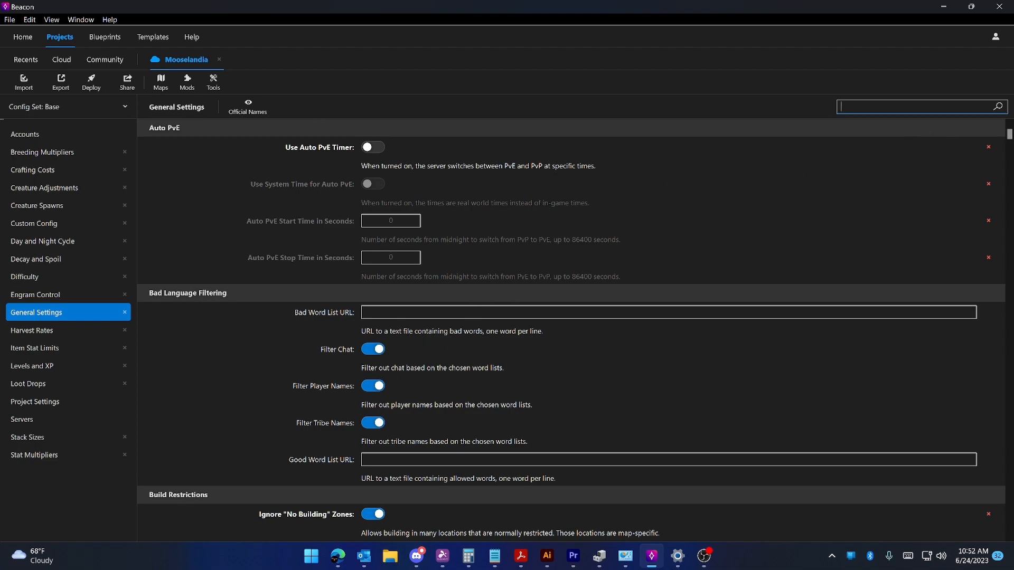
type("heal")
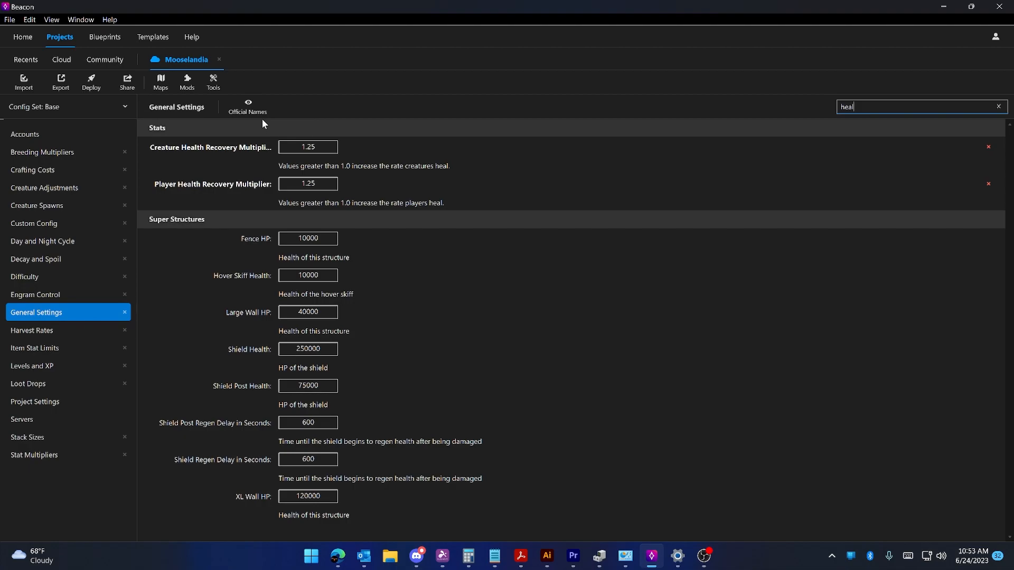
left_click(248, 106)
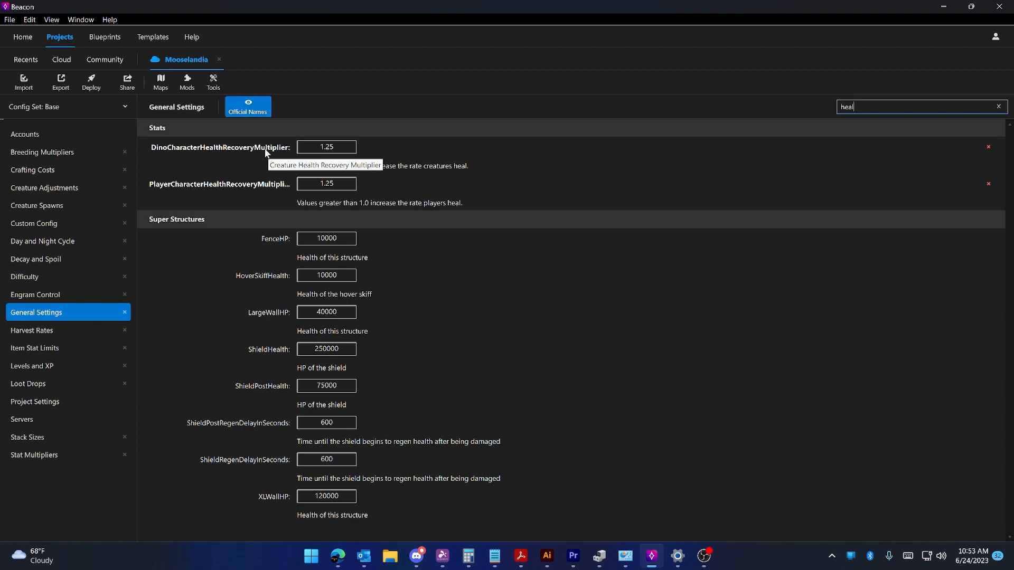
left_click(258, 111)
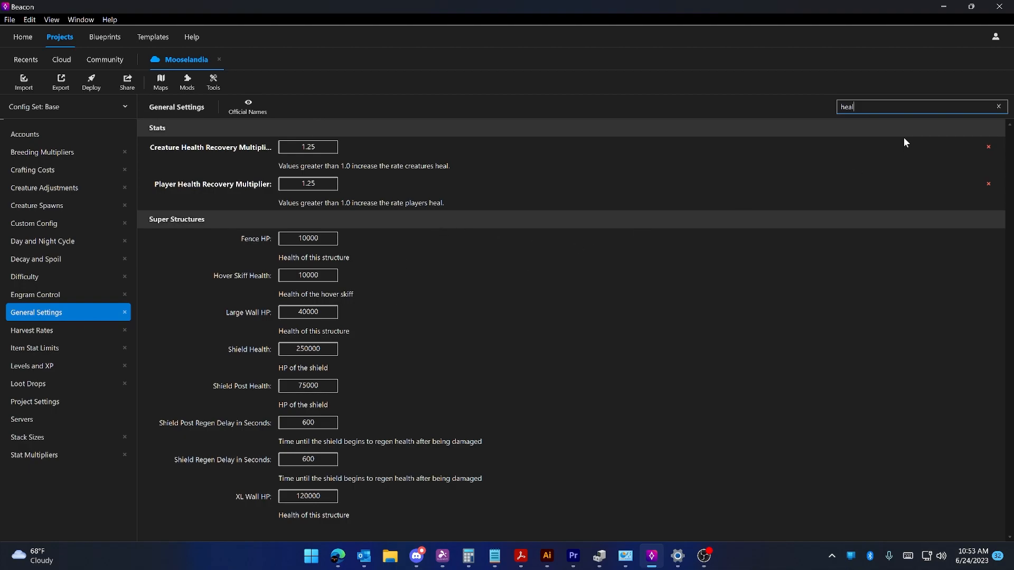
key("BackSpace")
key("BackSpace")
key("BackSpace")
key("BackSpace")
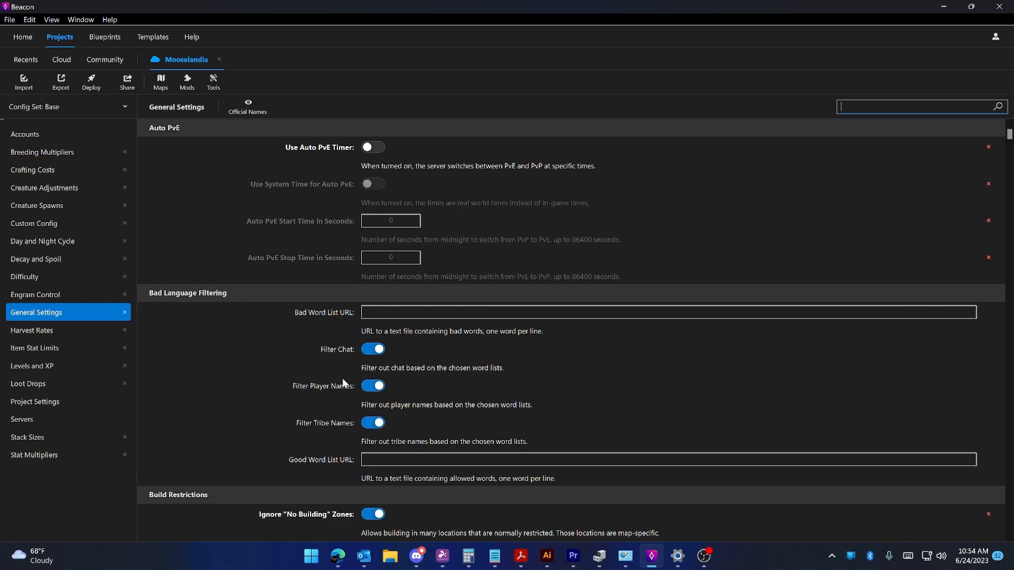
Step: Switch the Filter Chat setting off and back on, and reset it to its default
left_click(376, 351)
left_click(368, 352)
left_click(988, 350)
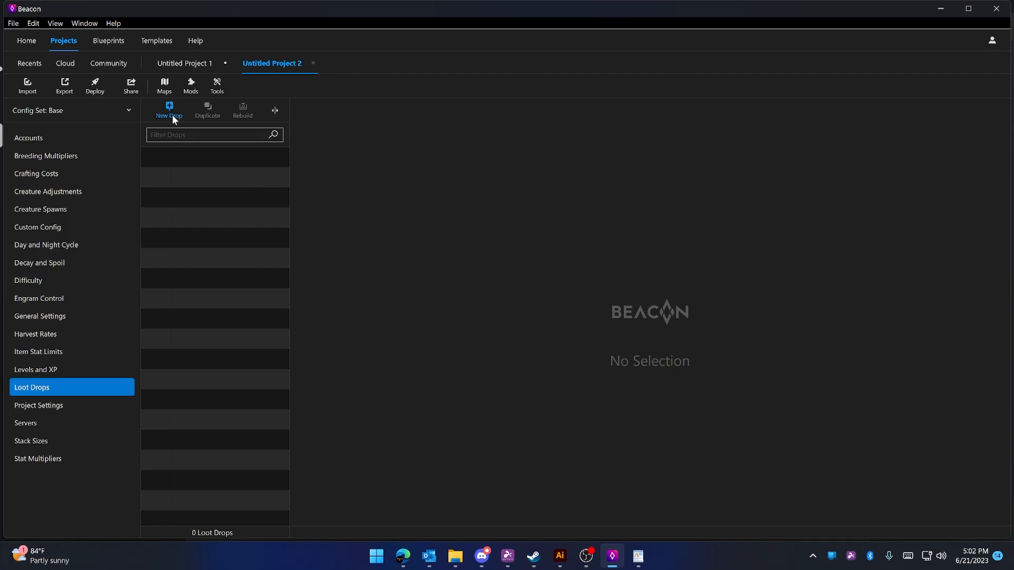
Step: Add an Island Green loot drop to Untitled Project 2 with its default contents loaded
left_click(172, 114)
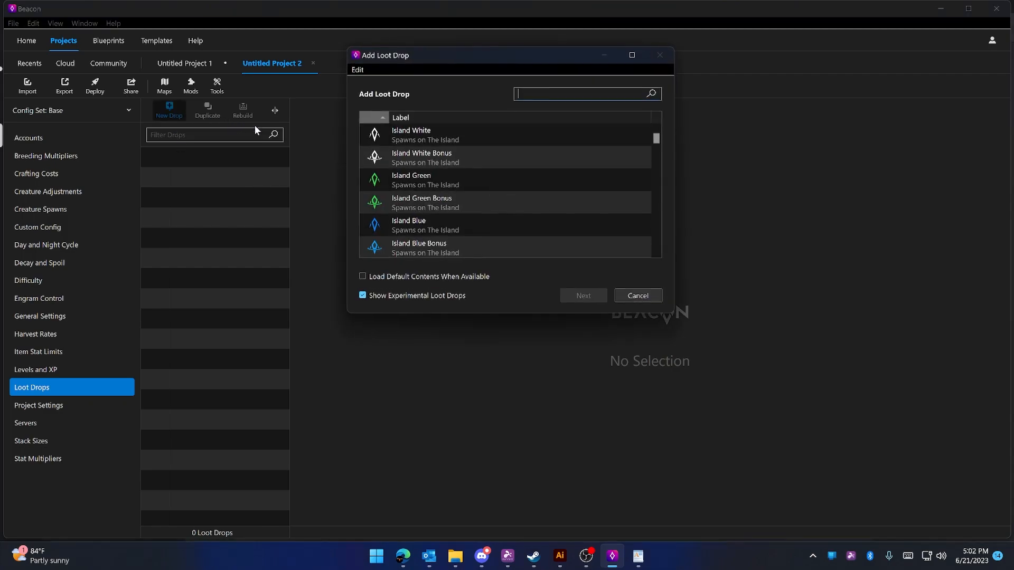
left_click(625, 294)
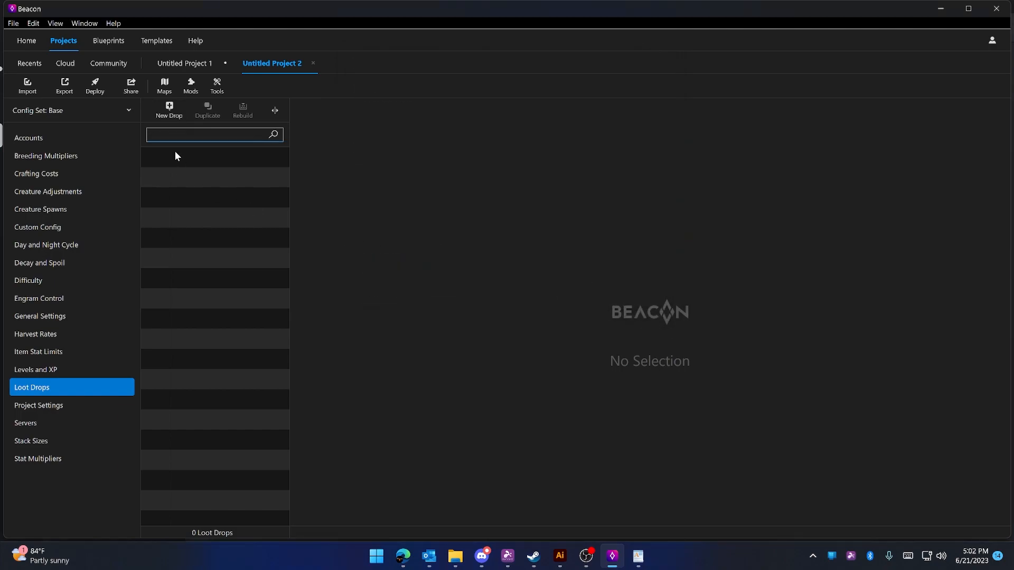
left_click(174, 114)
left_click(407, 188)
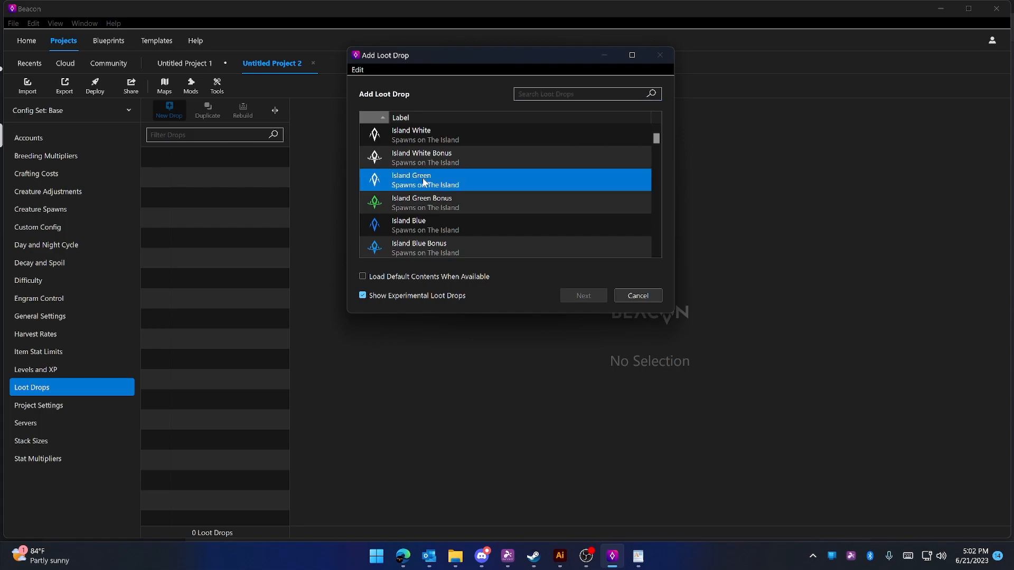
left_click(407, 277)
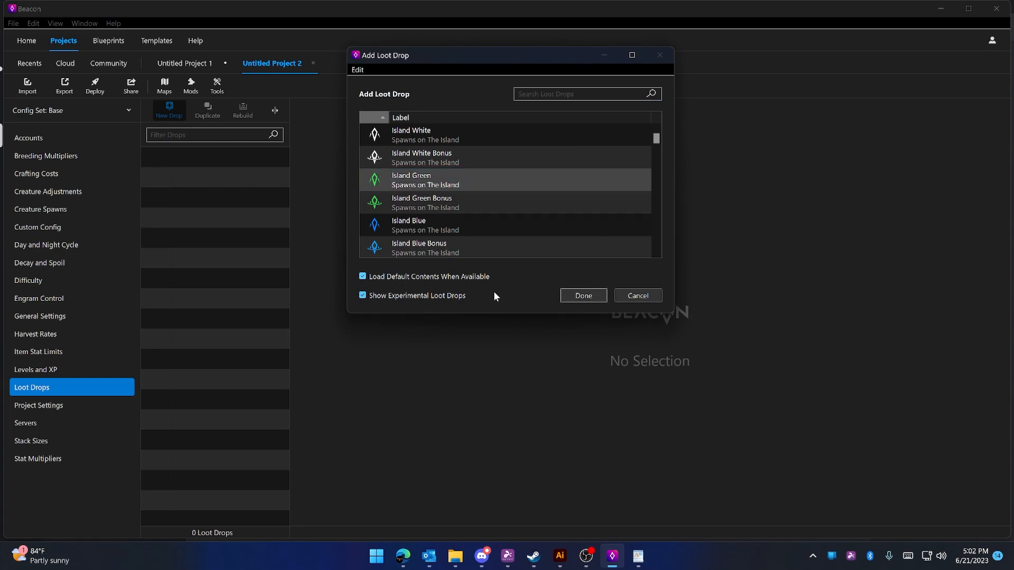
left_click(581, 297)
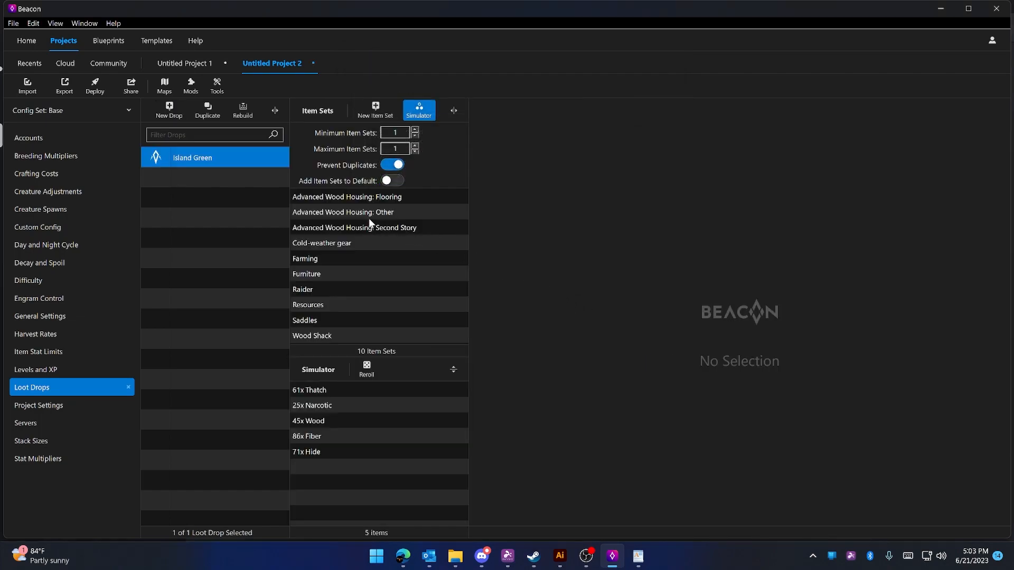
Step: Add an empty item set to the Island Green drop, plus sets from the Early Game Saddles, Flak Armor and Fur Clothing templates
left_click(357, 258)
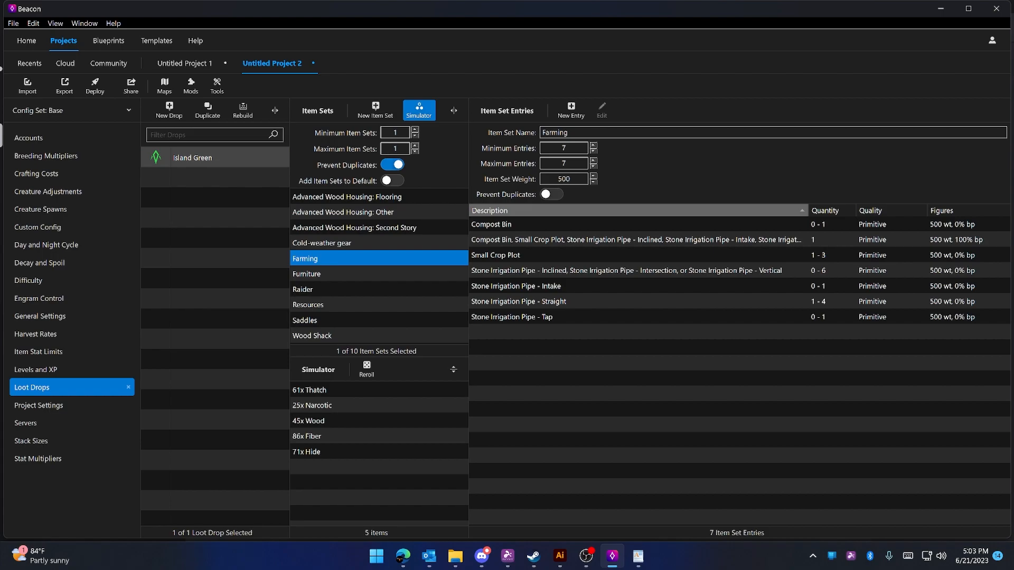
left_click(376, 111)
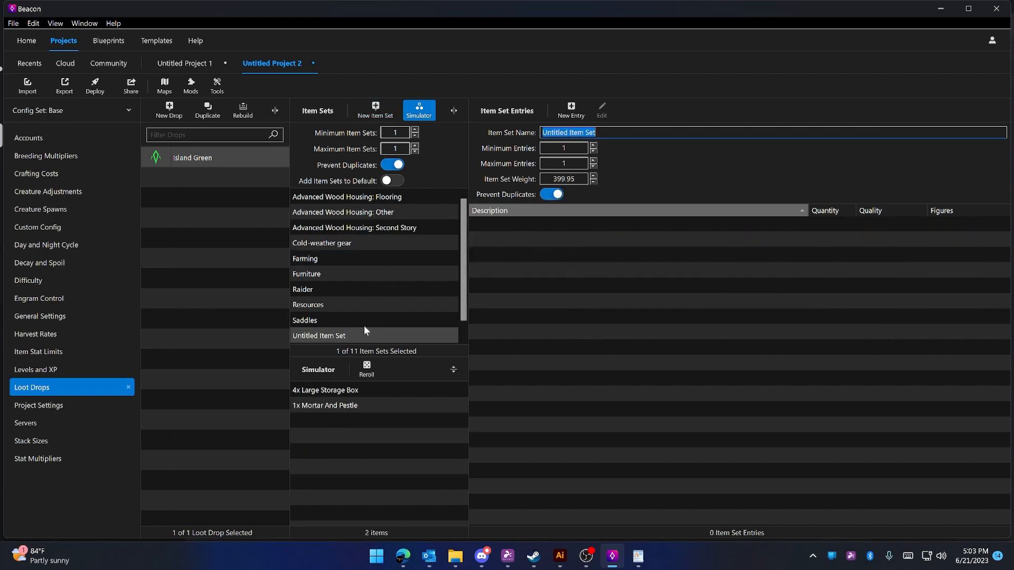
double_click(211, 163)
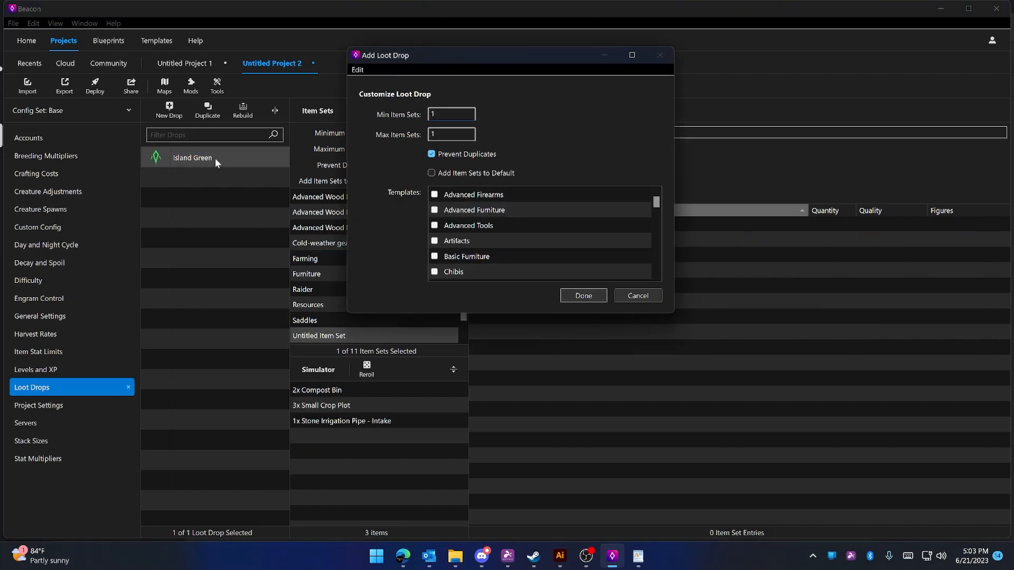
scroll(465, 233, "down", 3)
left_click(436, 256)
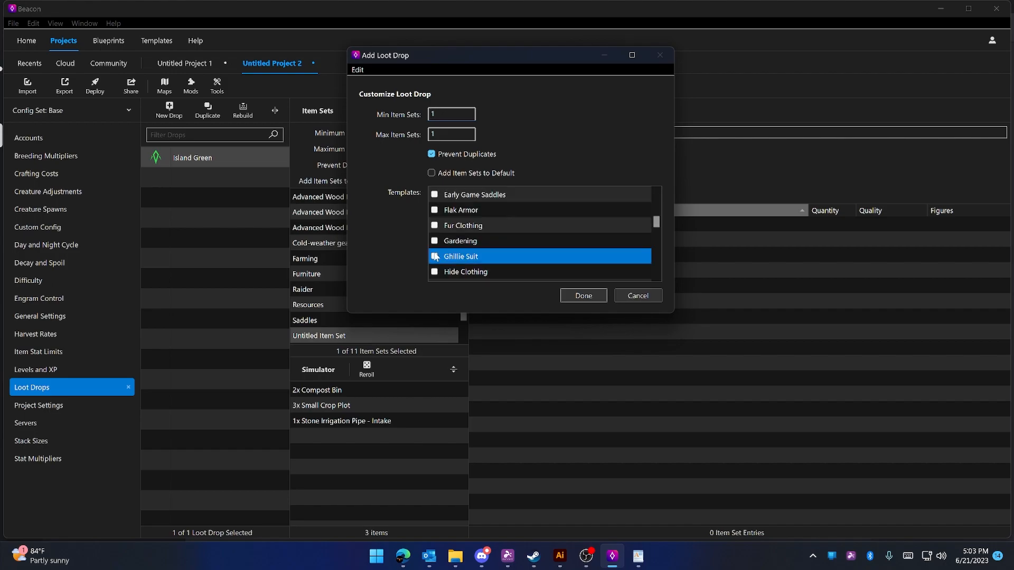
left_click(436, 241)
left_click(436, 225)
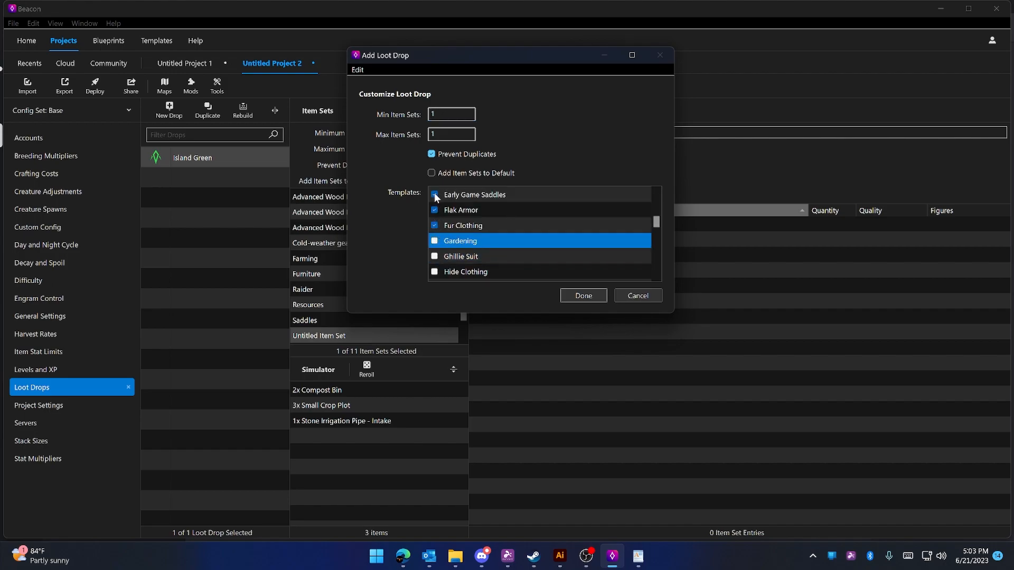
left_click(584, 295)
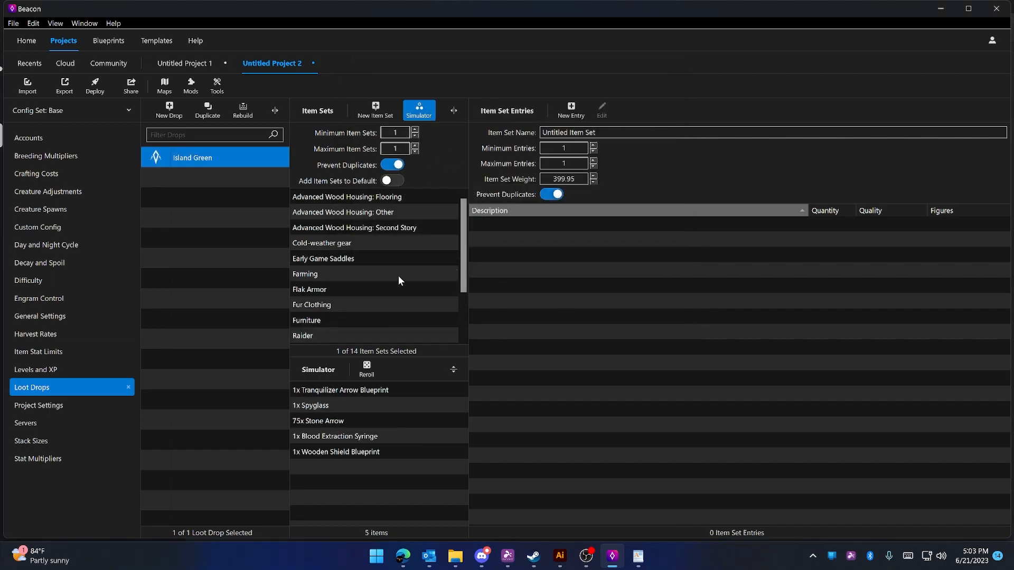
Step: Add a Chitin Armor item set from its template to Island Green and create an empty Dragon Easy loot drop
left_click(376, 115)
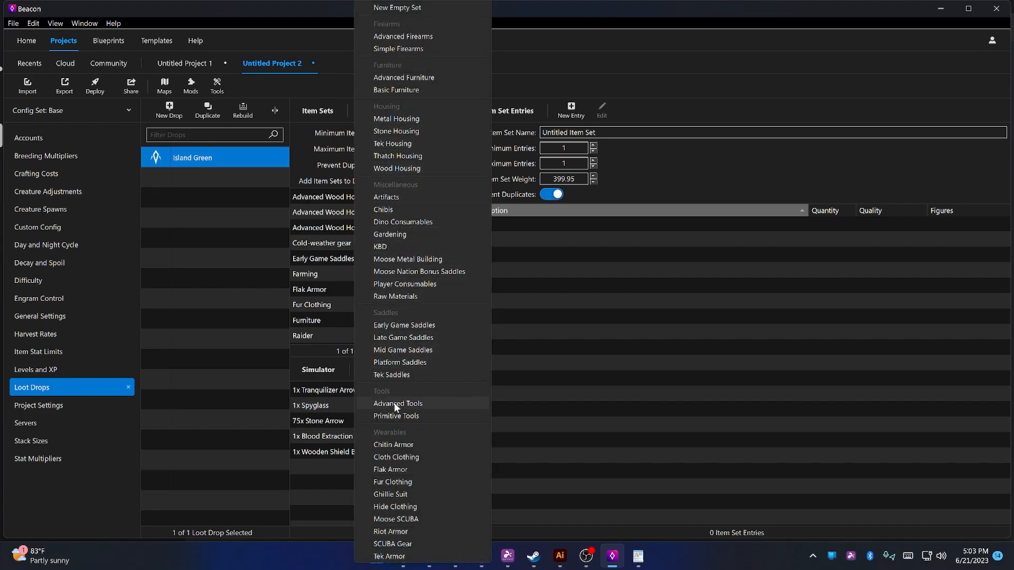
left_click(399, 446)
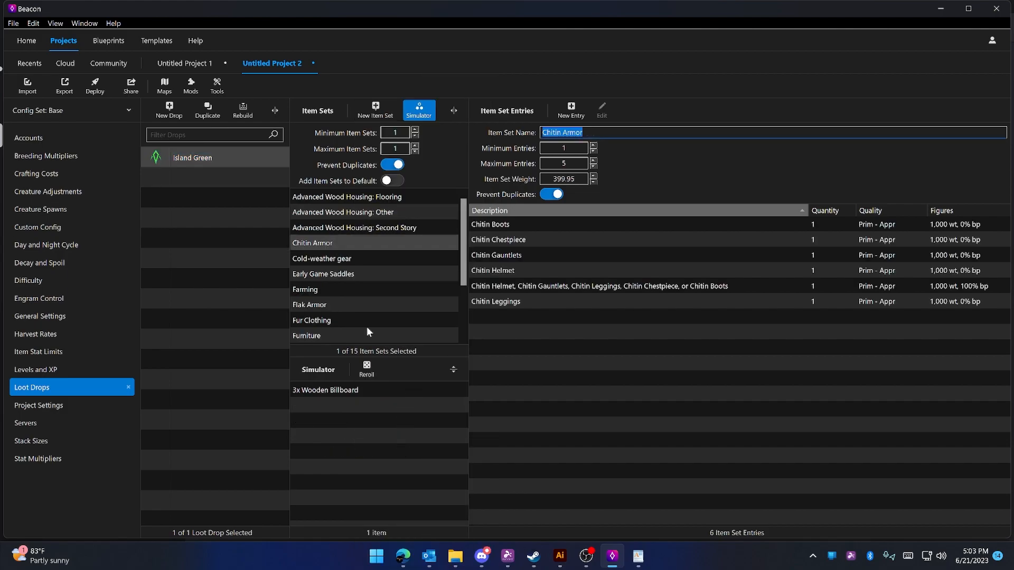
left_click(177, 110)
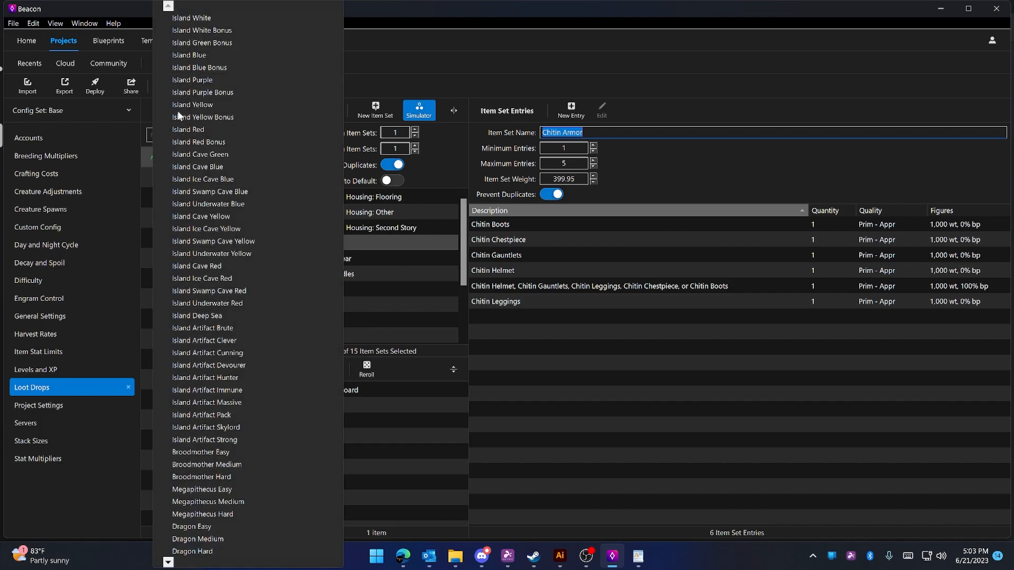
left_click(223, 526)
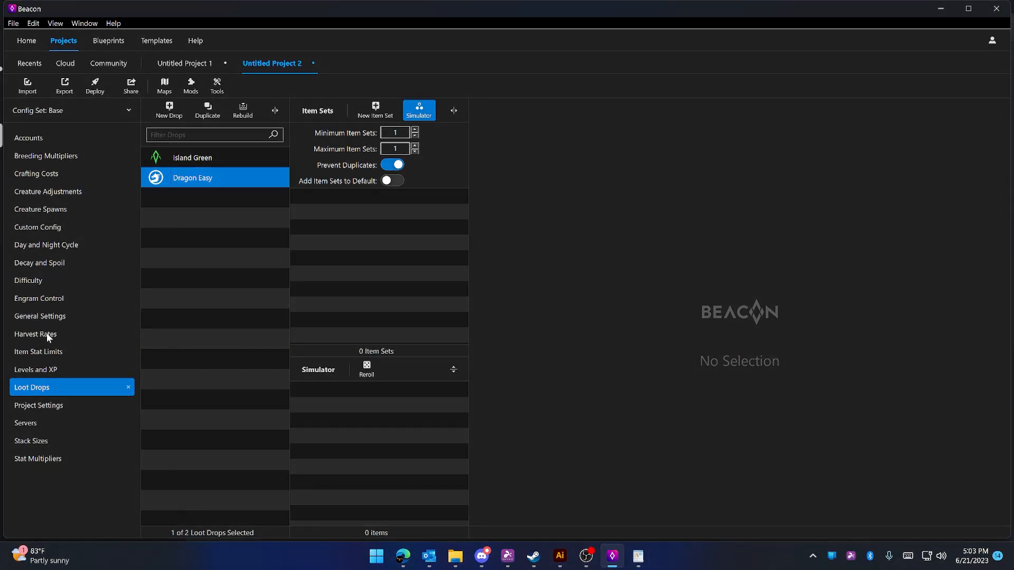
Step: Enable the Armor limit in Item Stat Limits and review the example items' armor values
left_click(51, 355)
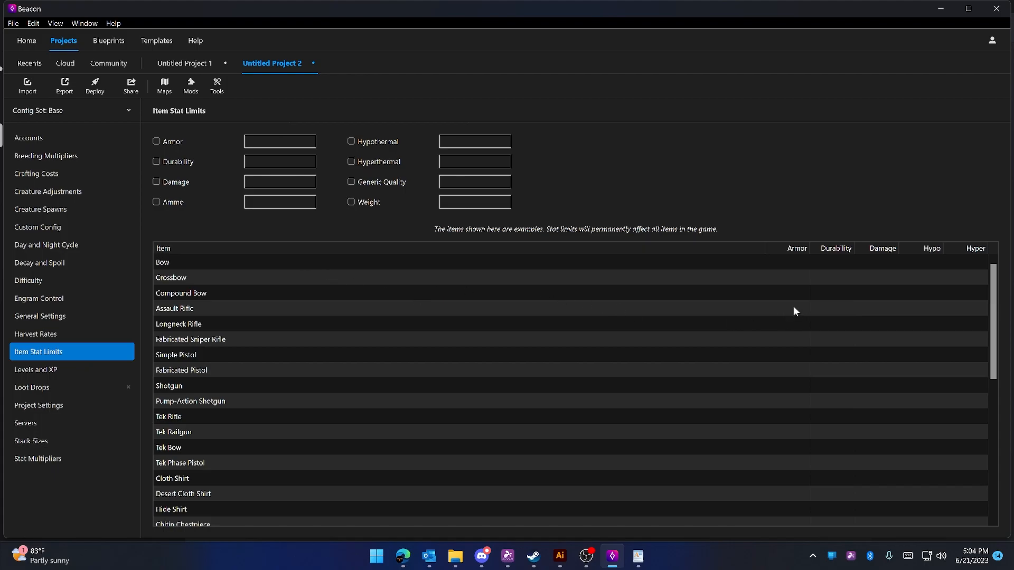
scroll(731, 383, "down", 5)
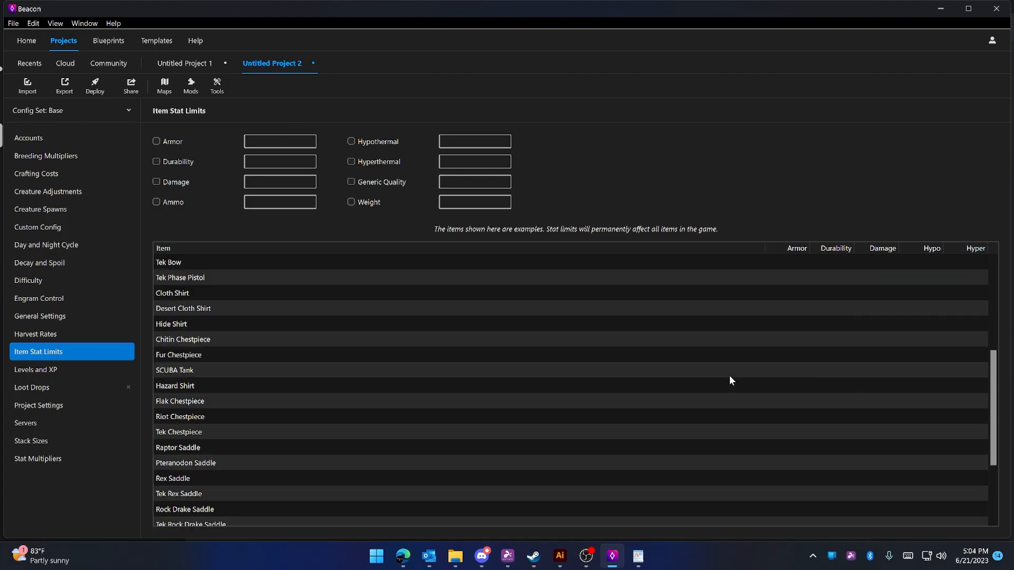
scroll(679, 390, "up", 5)
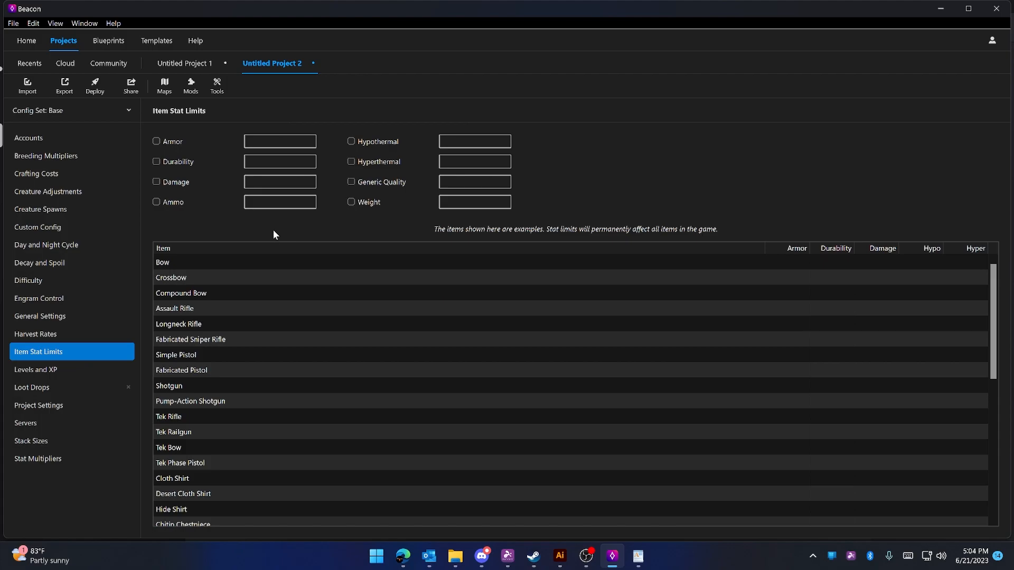
left_click(157, 142)
scroll(836, 469, "down", 7)
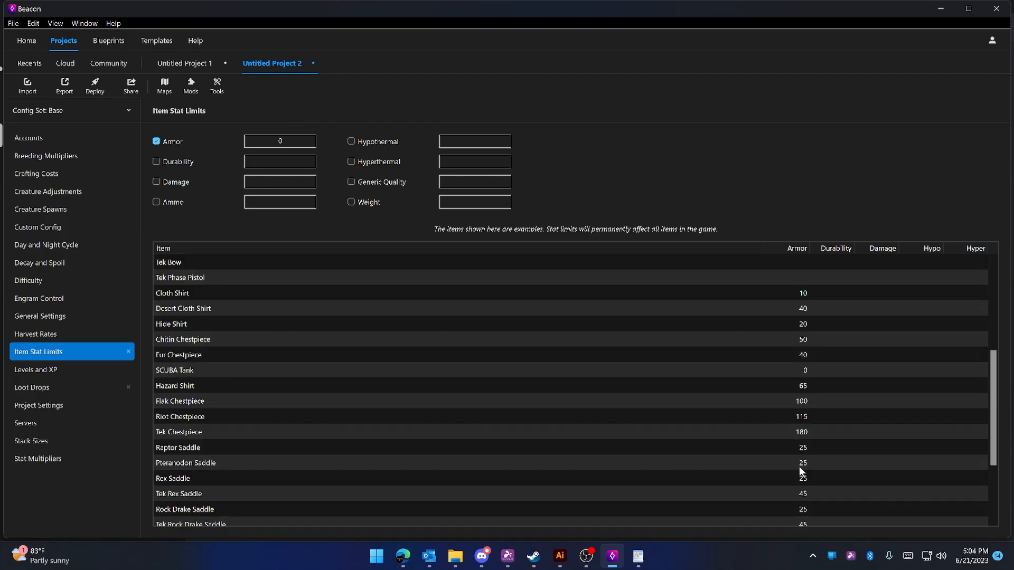
scroll(793, 462, "up", 2)
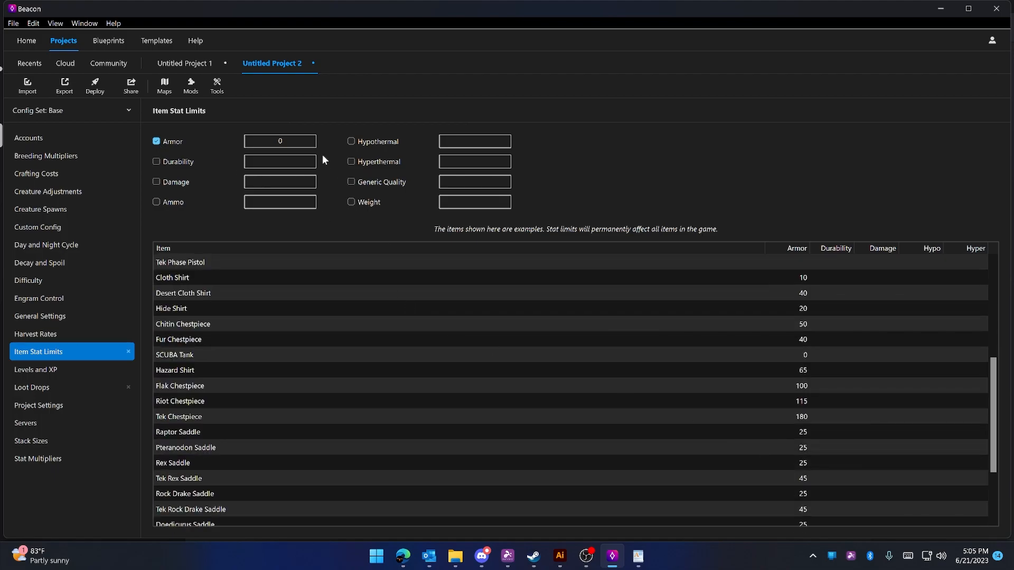
Step: Set the Armor stat limit to 10000 and check the resulting armor value of the Tek Chestpiece
double_click(280, 141)
type("1000")
type("0")
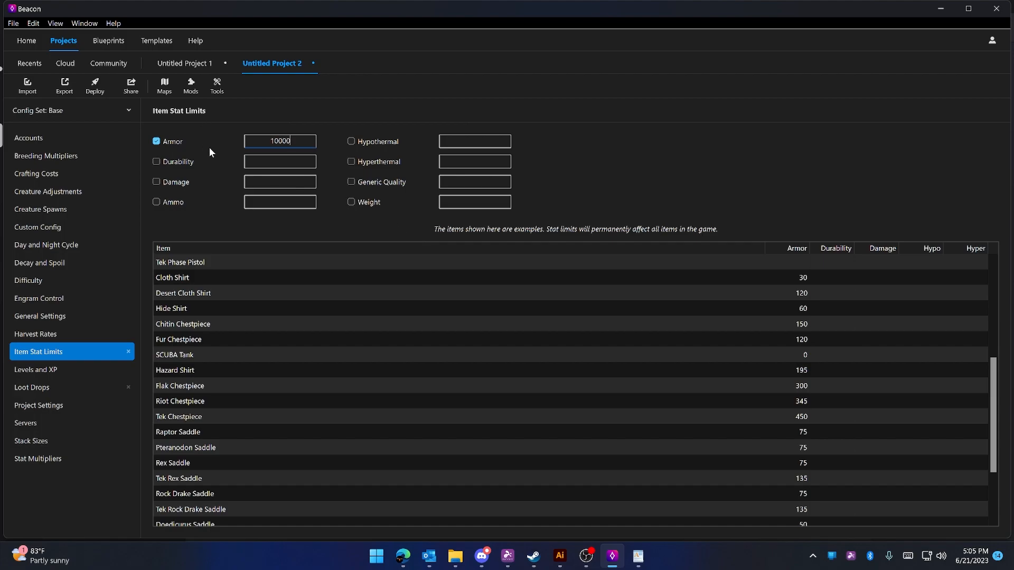
key("shift+Left")
key("shift+Left")
left_click(803, 420)
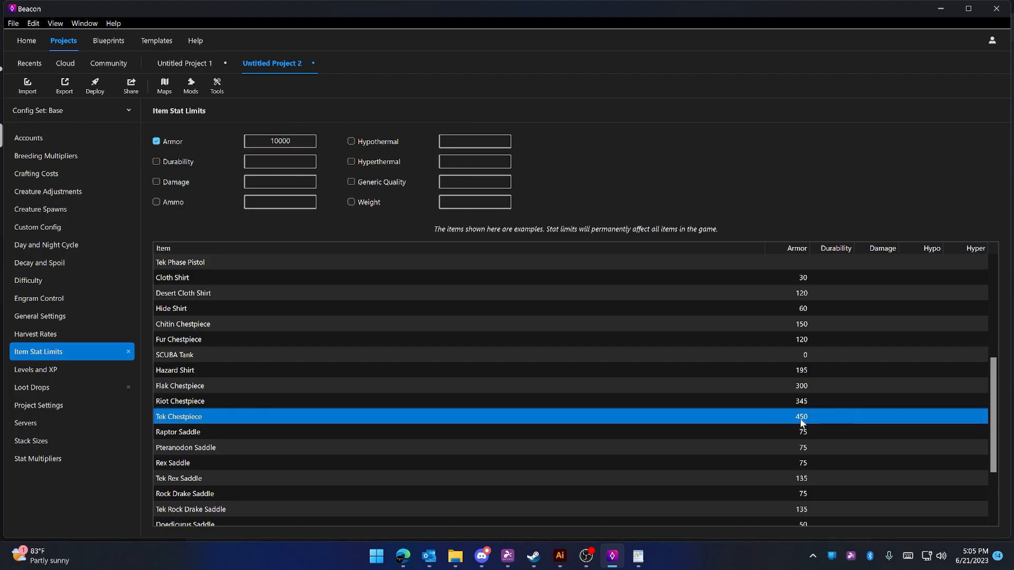
Step: Set the Tek Chestpiece's armor value to 300 in the Item Stat Limits example table and review the other items
left_click(795, 416)
double_click(801, 415)
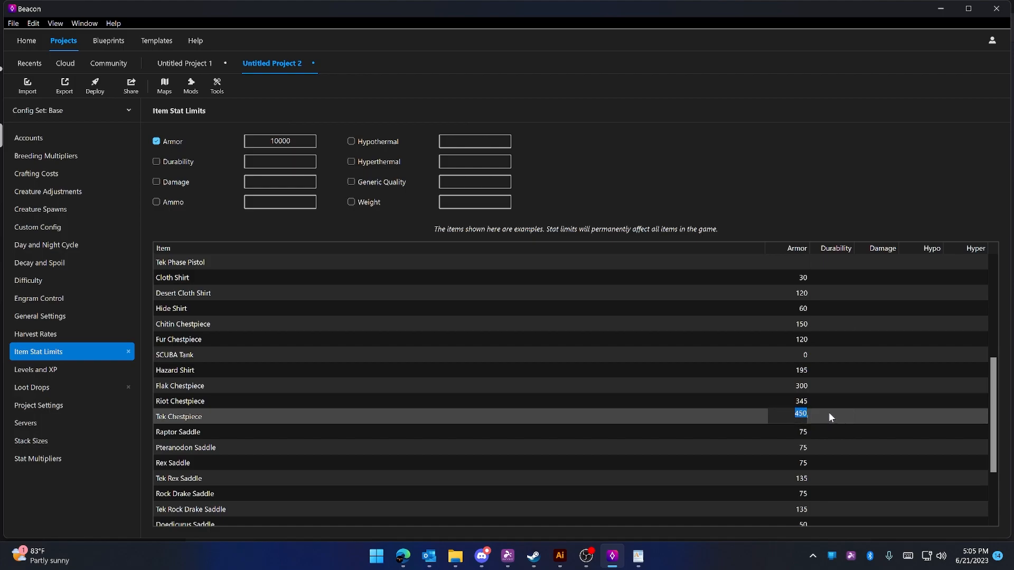
type("300")
key("Return")
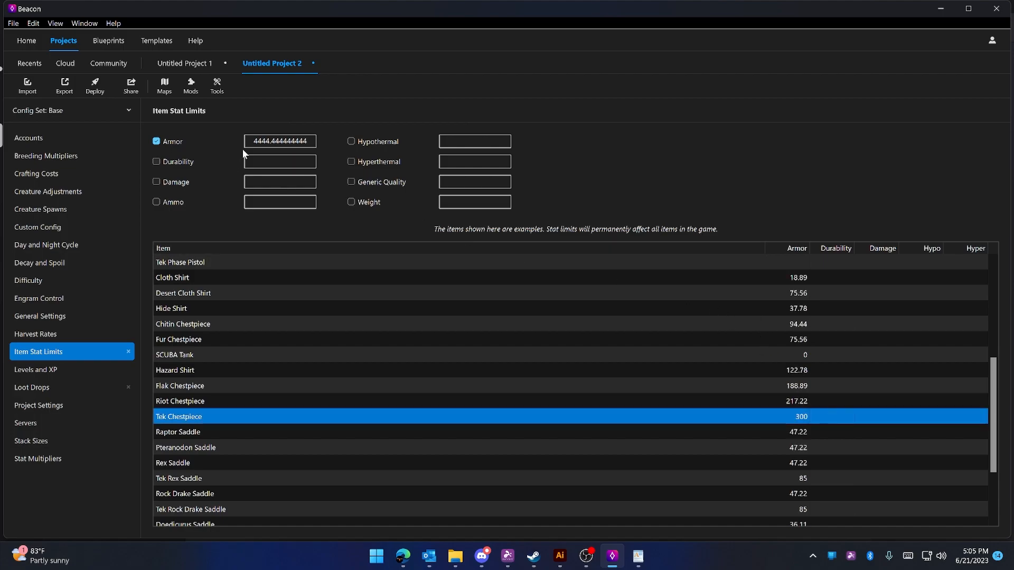
scroll(647, 464, "up", 3)
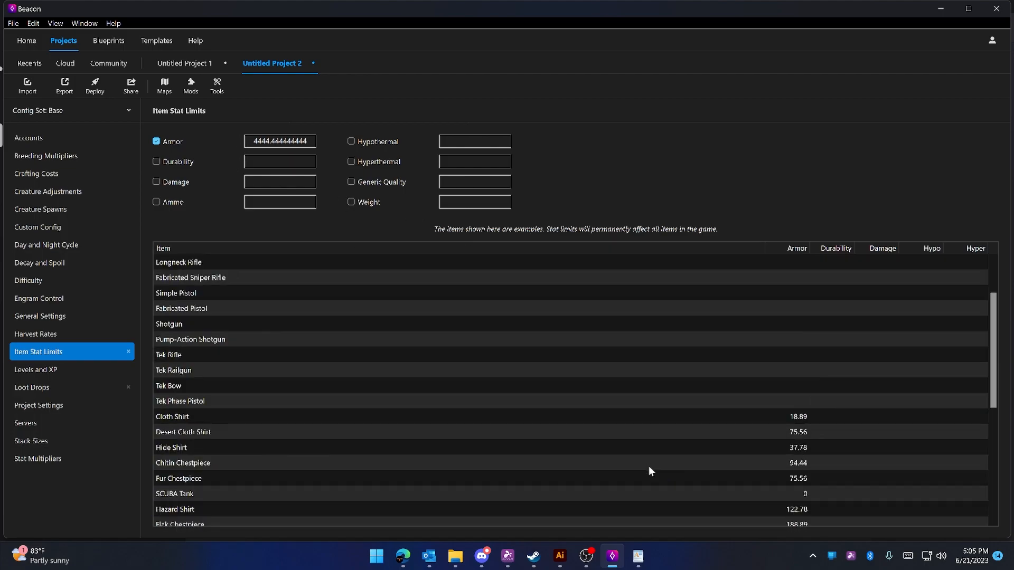
scroll(648, 466, "up", 2)
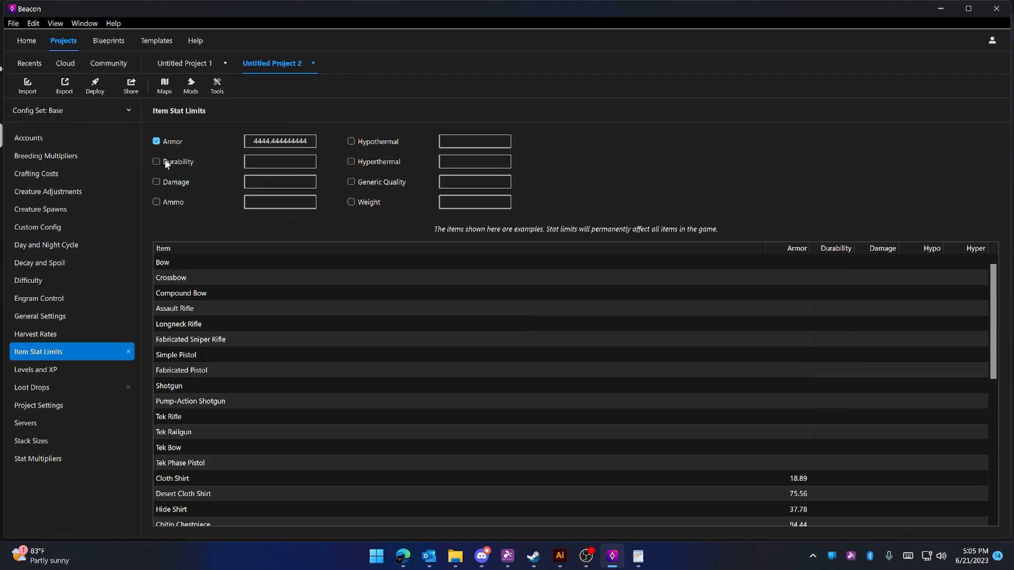
left_click(351, 201)
left_click(477, 201)
double_click(477, 202)
left_click(477, 202)
left_click(369, 202)
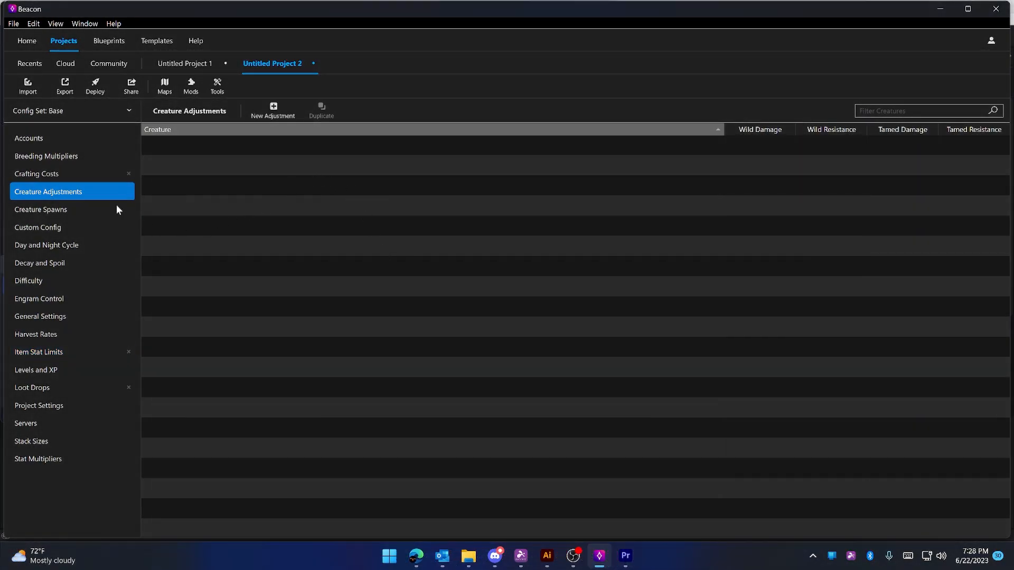
Step: Start a new creature adjustment and restrict the creature choices to those tagged Boss
left_click(280, 119)
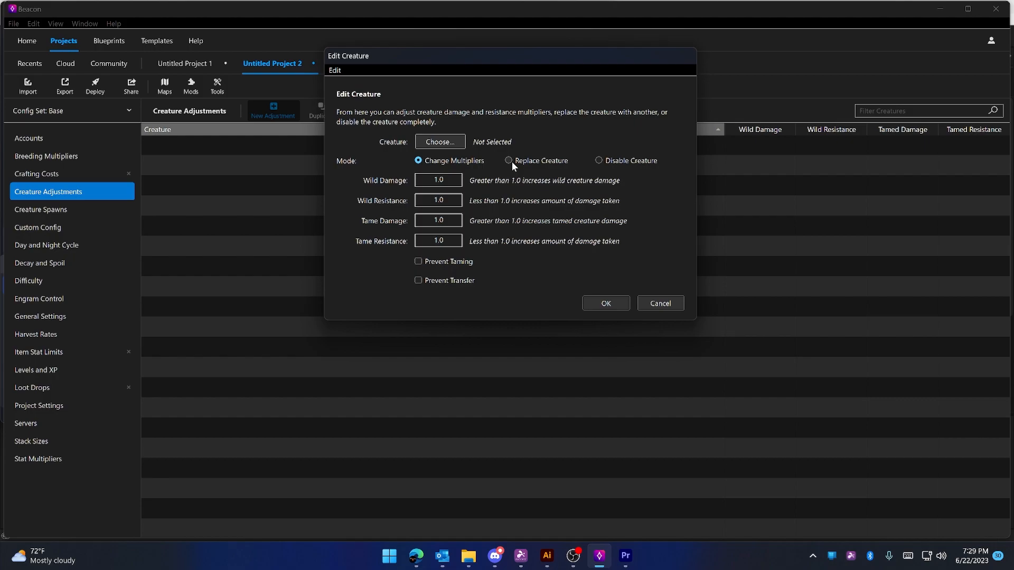
left_click(450, 146)
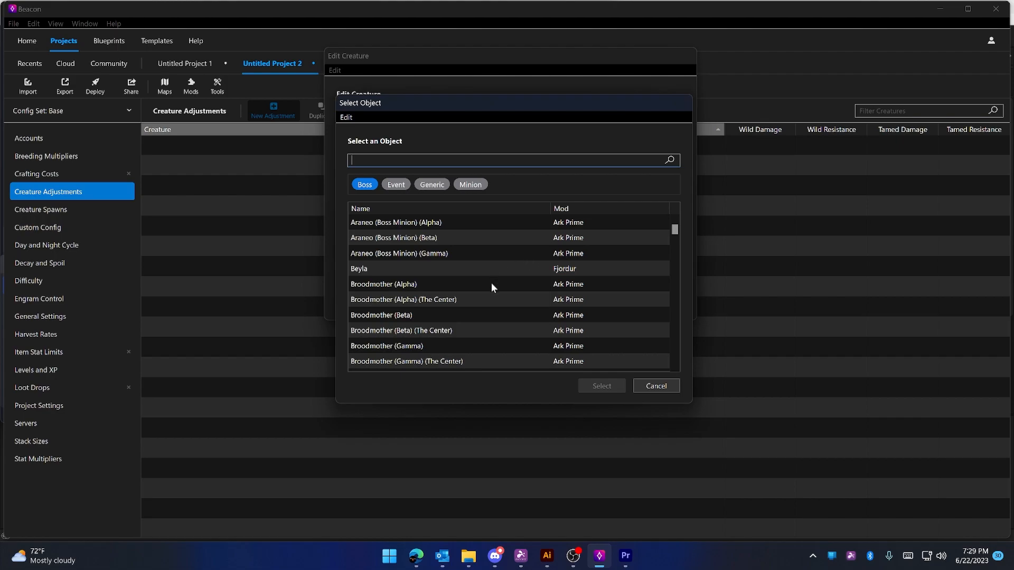
right_click(356, 185)
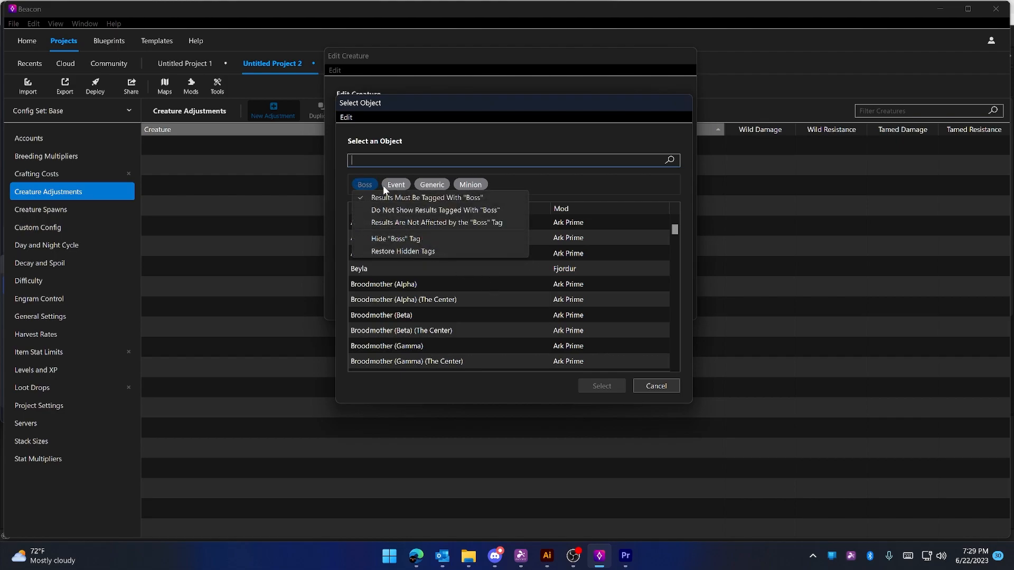
left_click(489, 197)
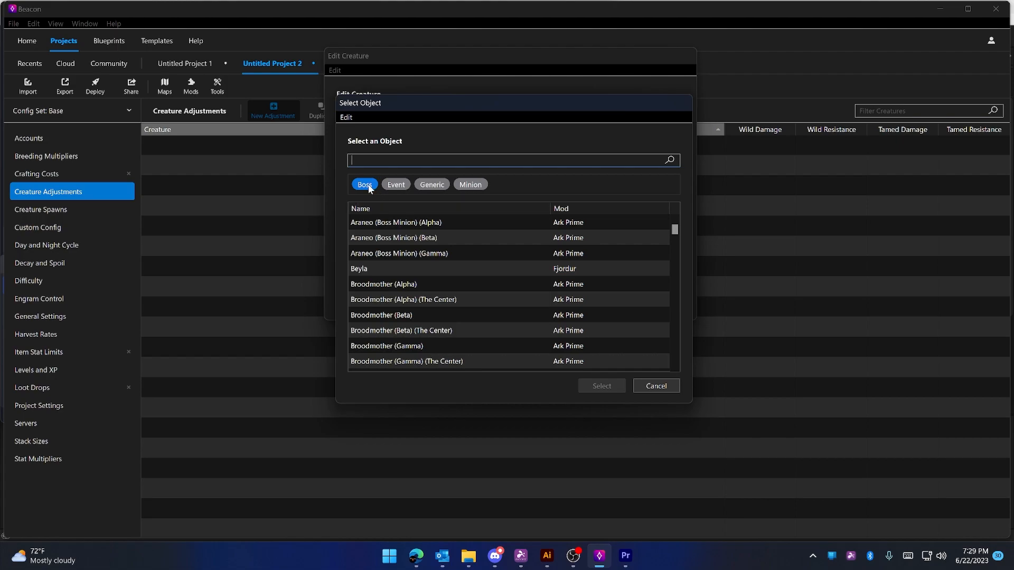
left_click(369, 186)
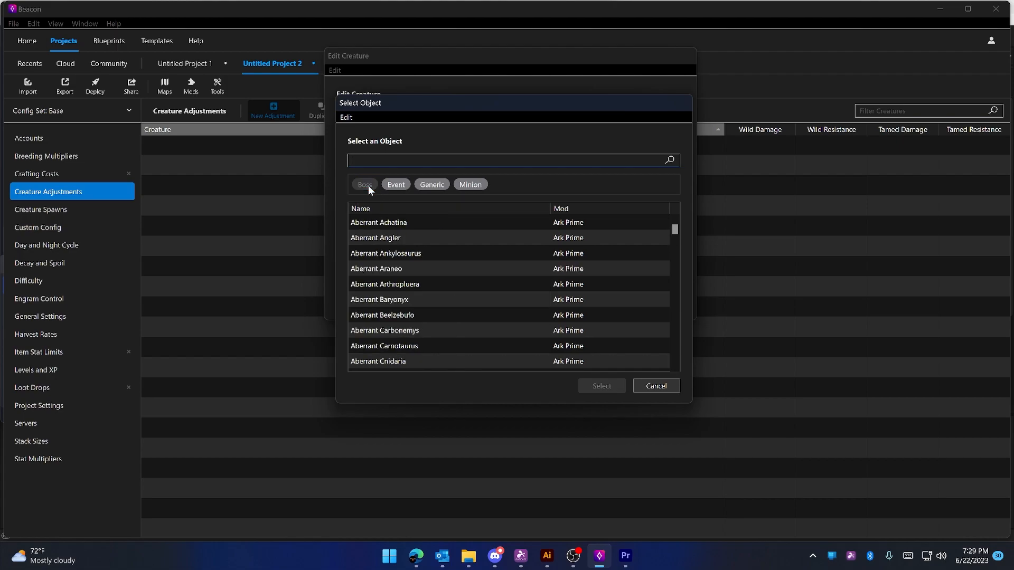
left_click(368, 185)
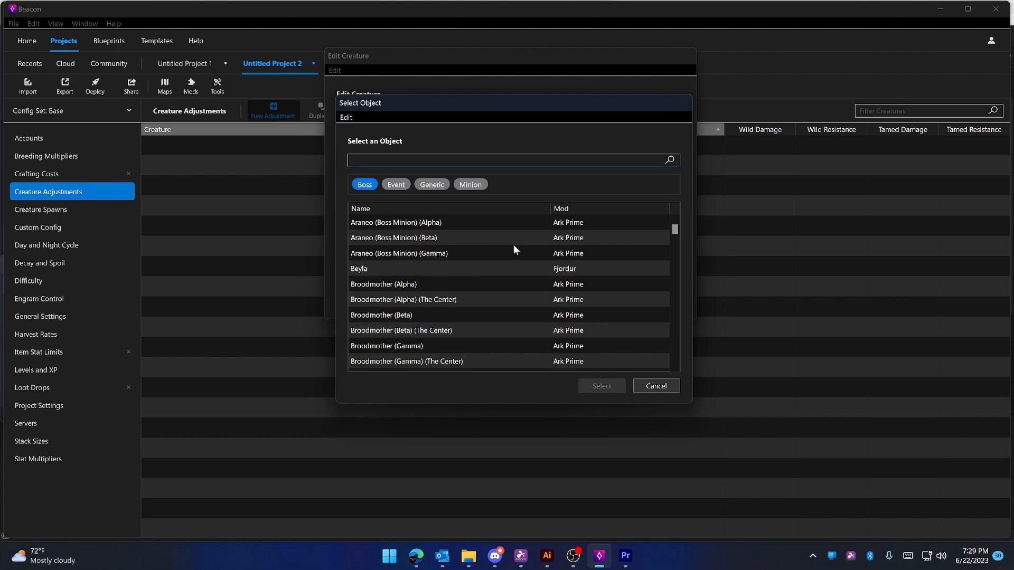
Step: Choose Moeder (Gamma) from the boss creatures as the creature for the new adjustment
scroll(513, 250, "down", 20)
scroll(452, 294, "up", 3)
left_click_drag(675, 338, 699, 189)
left_click(674, 220)
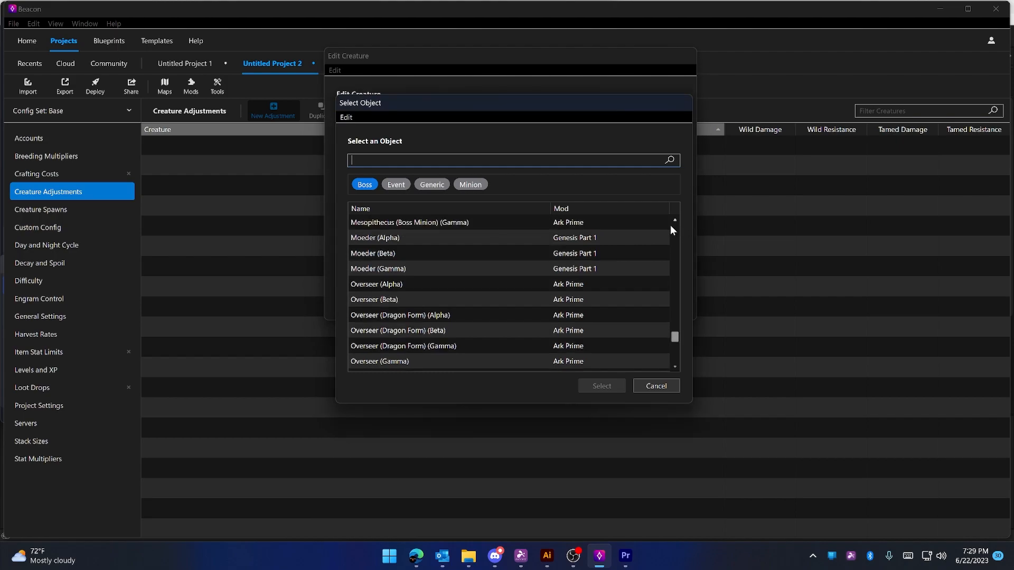
double_click(426, 268)
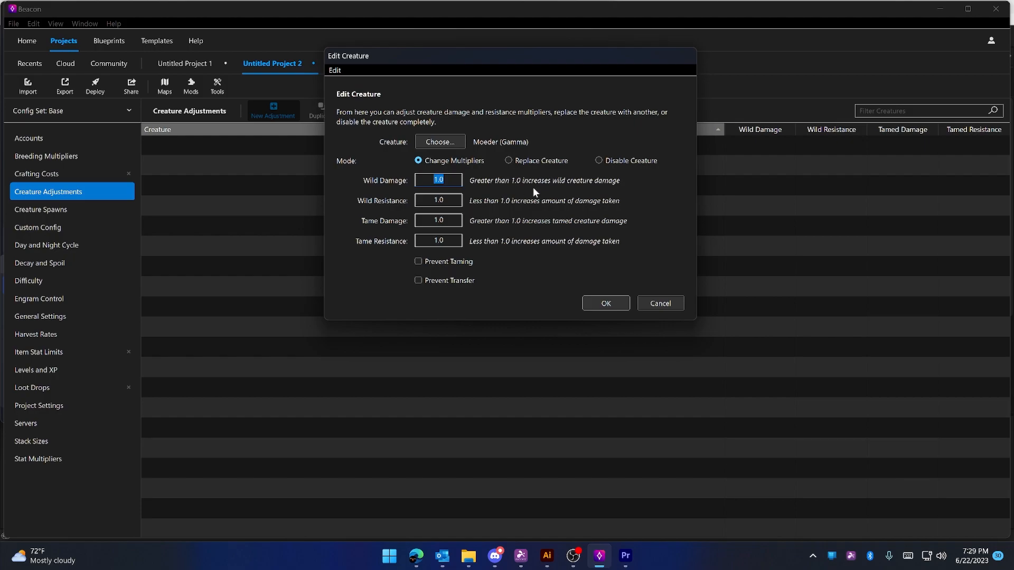
Step: Set Moeder (Gamma)'s wild damage and wild resistance multipliers to 0.75 and save the adjustment
key("BackSpace")
type(".75")
key("Tab")
key("BackSpace")
type(".75")
left_click(600, 303)
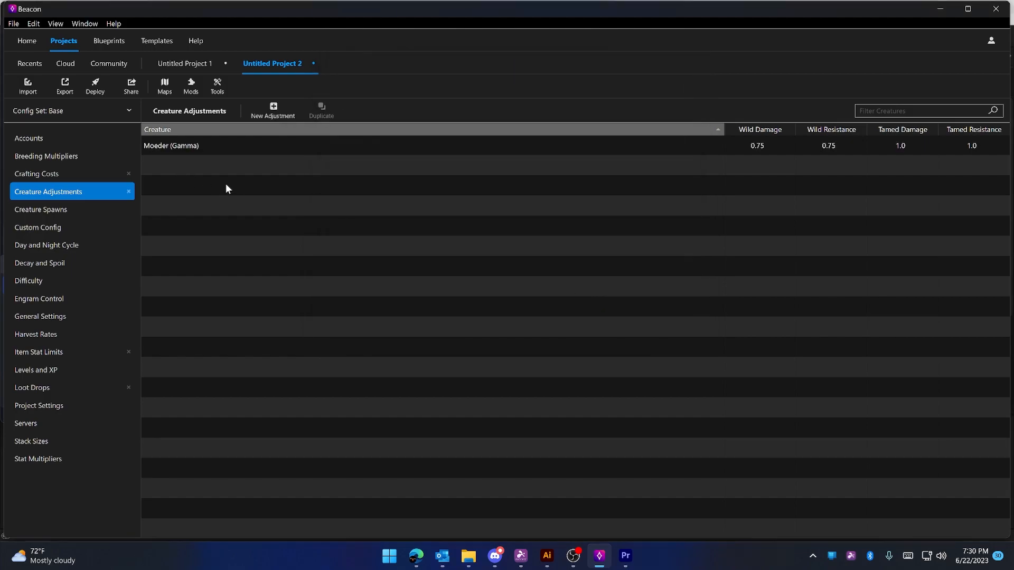
left_click(274, 114)
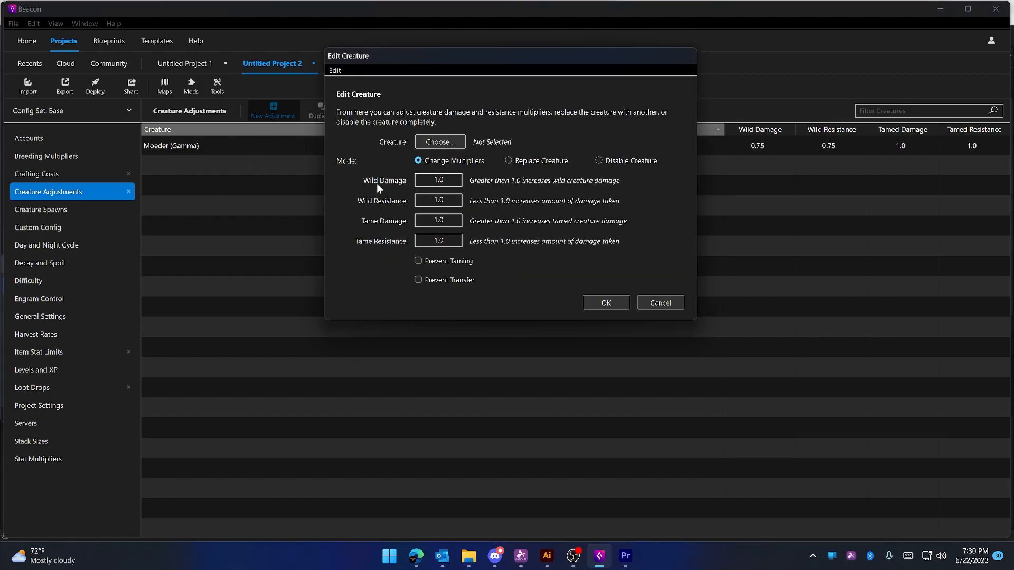
left_click(438, 143)
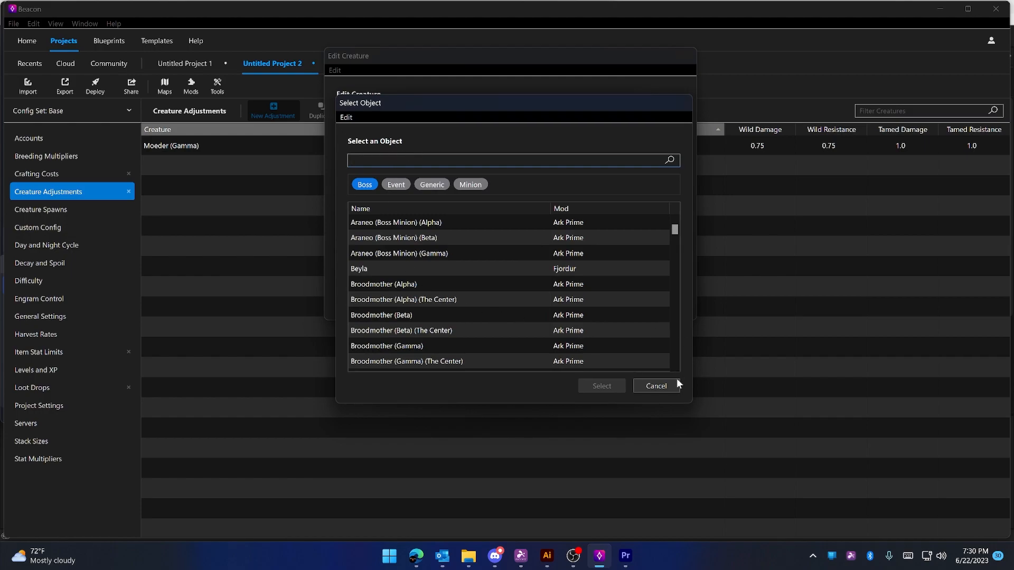
left_click(674, 383)
left_click(663, 306)
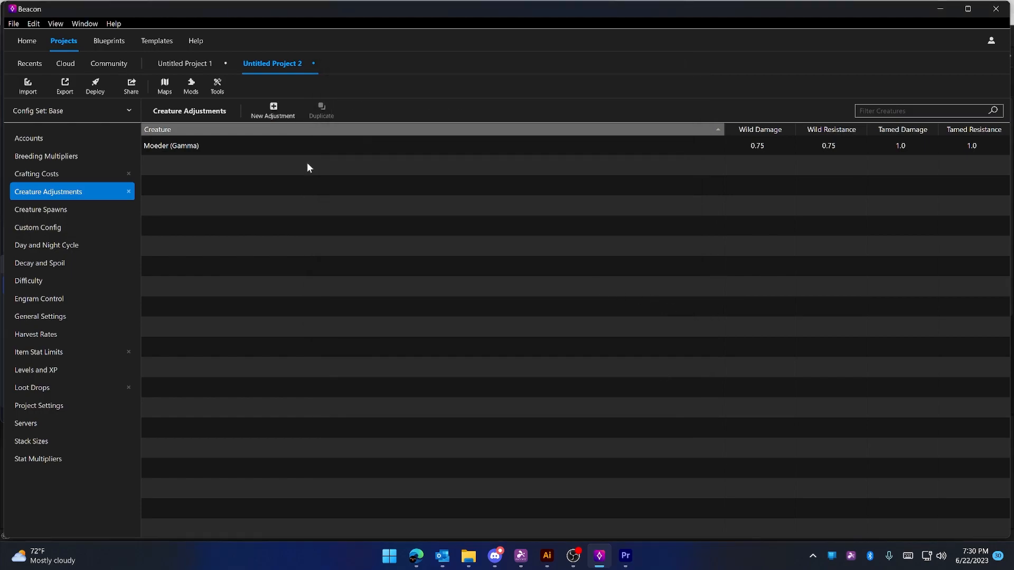
Step: Start duplicating the Moeder (Gamma) adjustment and look through the Boss creatures offered as targets
left_click(263, 150)
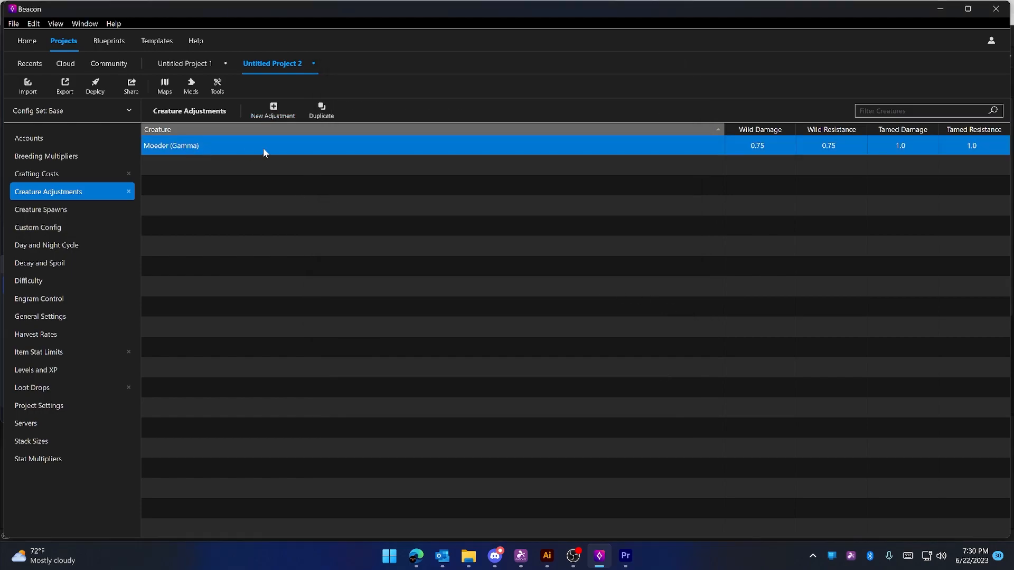
left_click(319, 115)
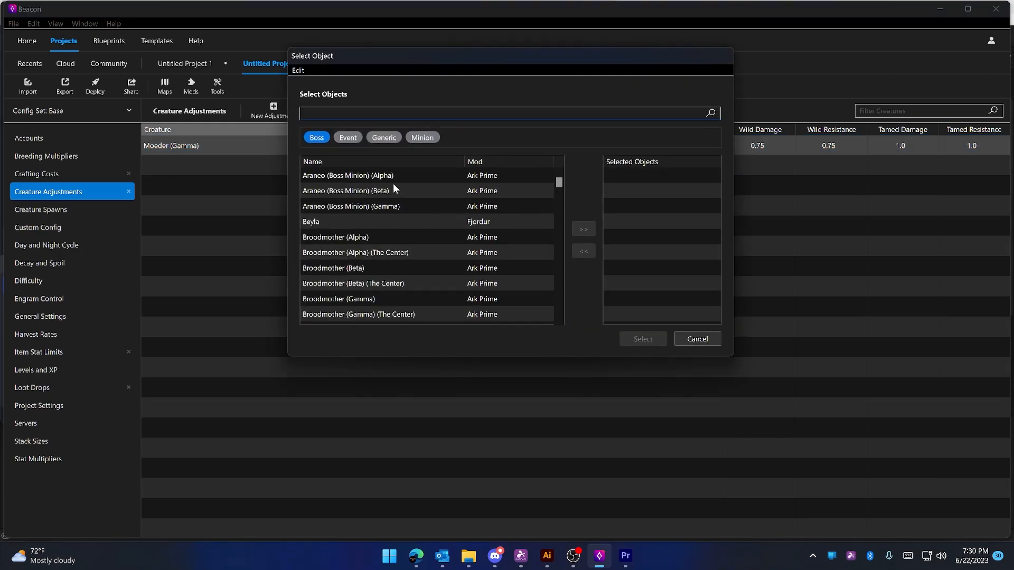
scroll(391, 194, "down", 2)
scroll(393, 211, "down", 15)
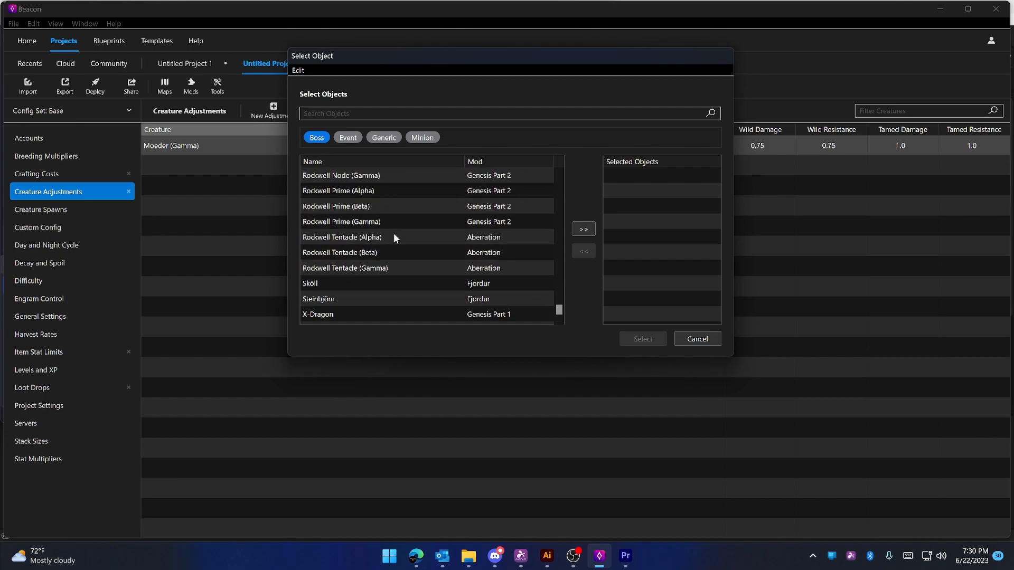
scroll(391, 279, "up", 10)
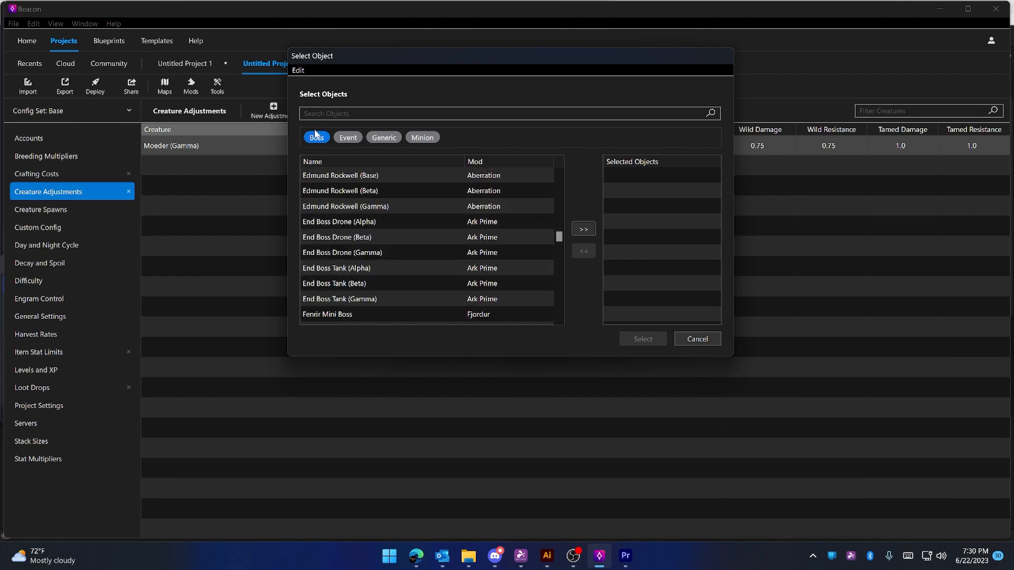
scroll(423, 261, "up", 8)
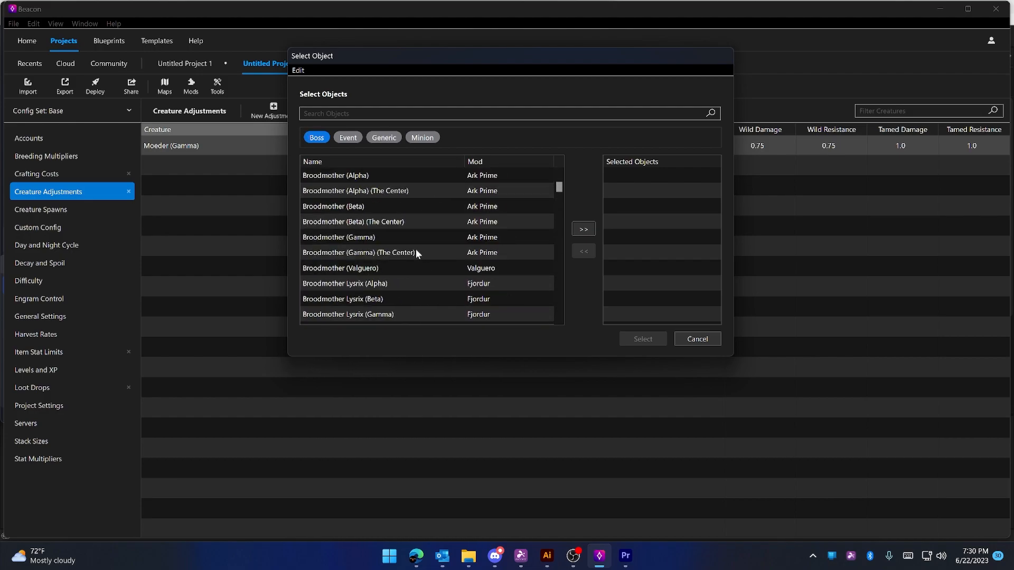
scroll(430, 200, "up", 2)
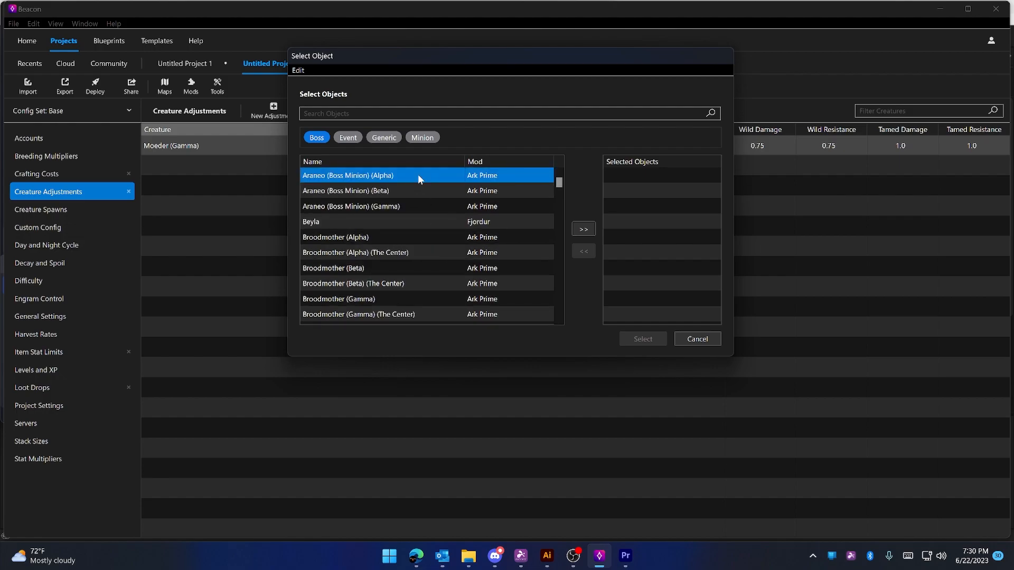
key("shift+Down")
key("shift+Down")
key("shift+Down")
key("shift+Down")
key("shift+Down")
key("shift+Down")
key("shift+Down")
key("shift+Down")
key("shift+Down")
key("shift+Down")
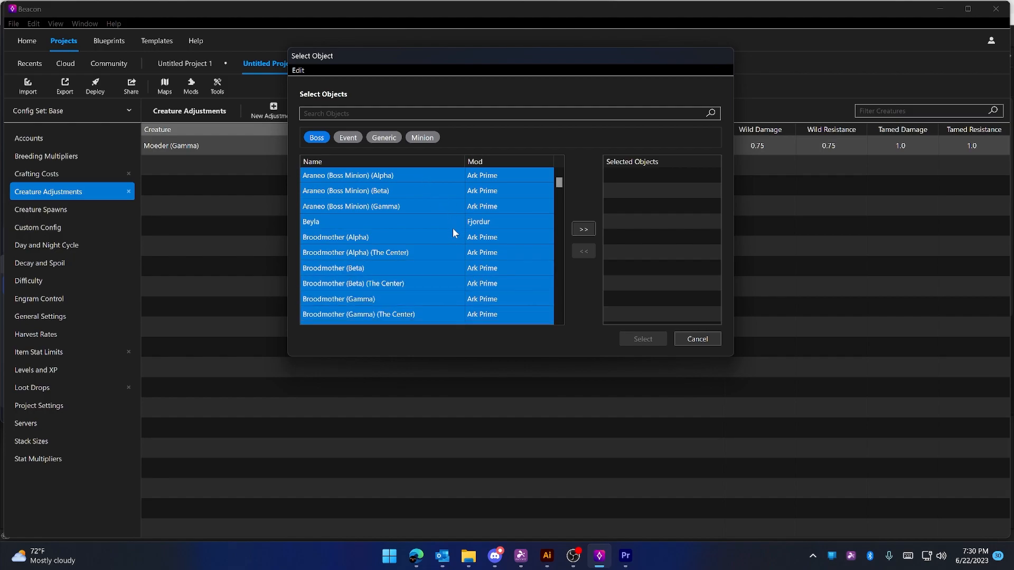
left_click(477, 191)
left_click(490, 178)
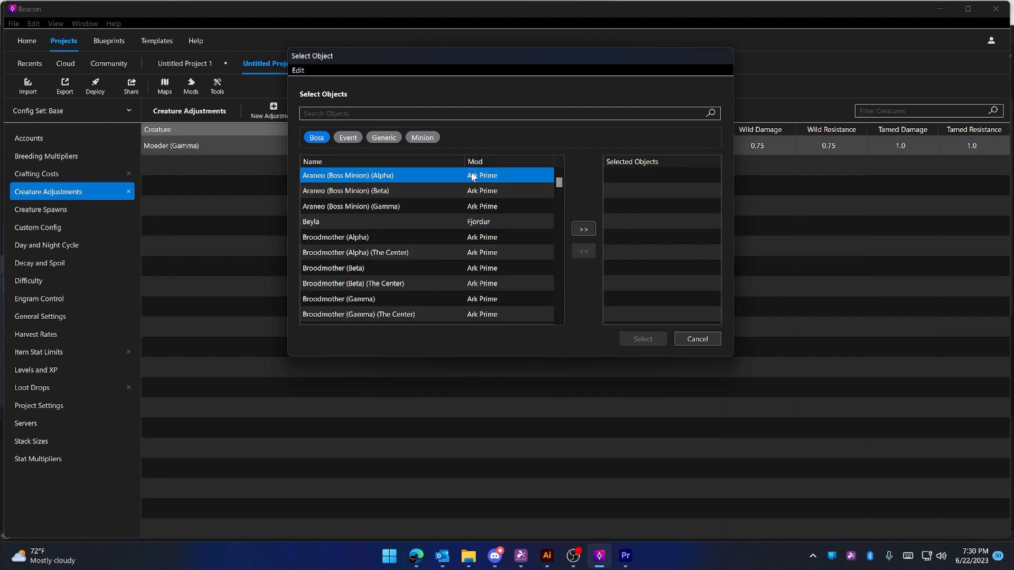
Step: Add Araneo (Boss Minion) Alpha, Beta and Gamma, plus Beyla, to the duplicate's selected creatures
double_click(473, 177)
left_click(474, 176)
double_click(473, 176)
left_click(474, 177)
double_click(474, 176)
left_click(474, 176)
double_click(473, 176)
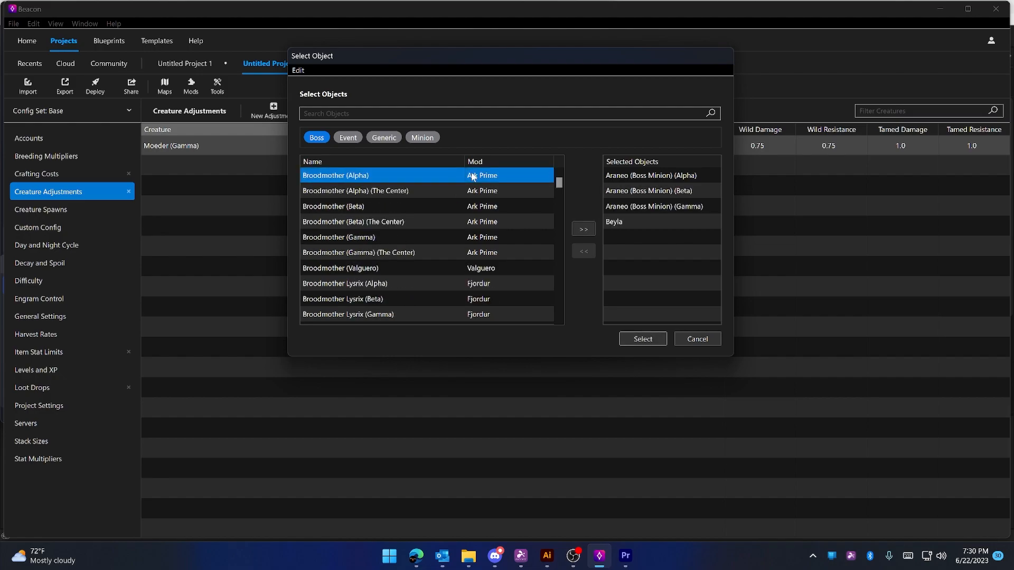
Step: Add all remaining boss creatures through X-Dragon to the selection, then duplicate the adjustment to them and review the list
scroll(486, 246, "down", 20)
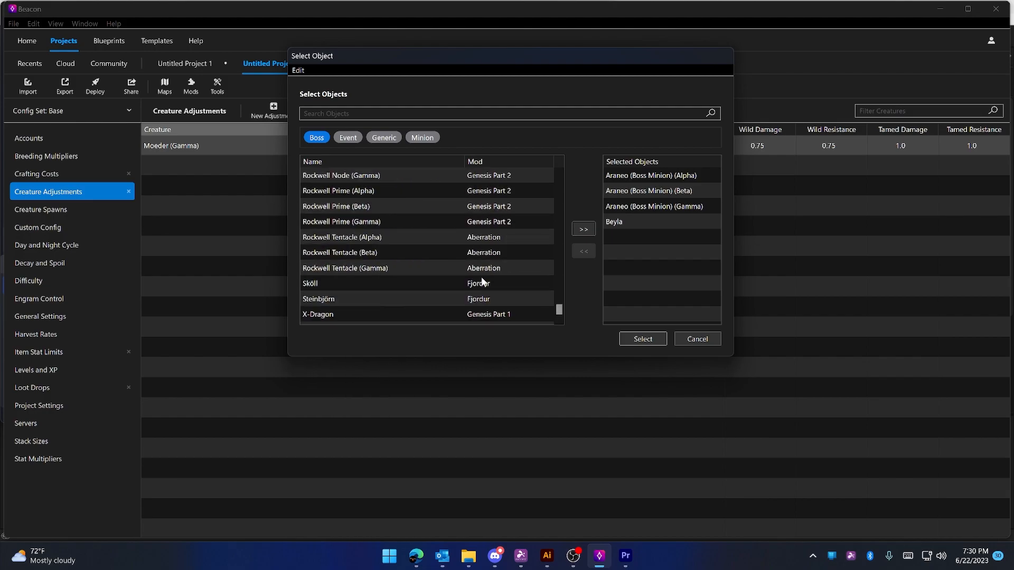
left_click(489, 313, "shift")
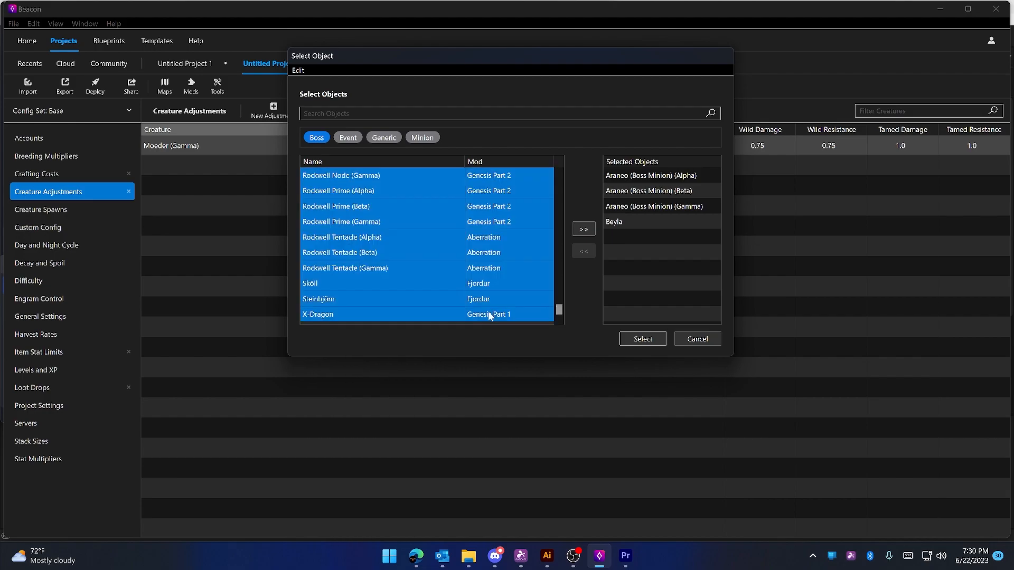
left_click(583, 229)
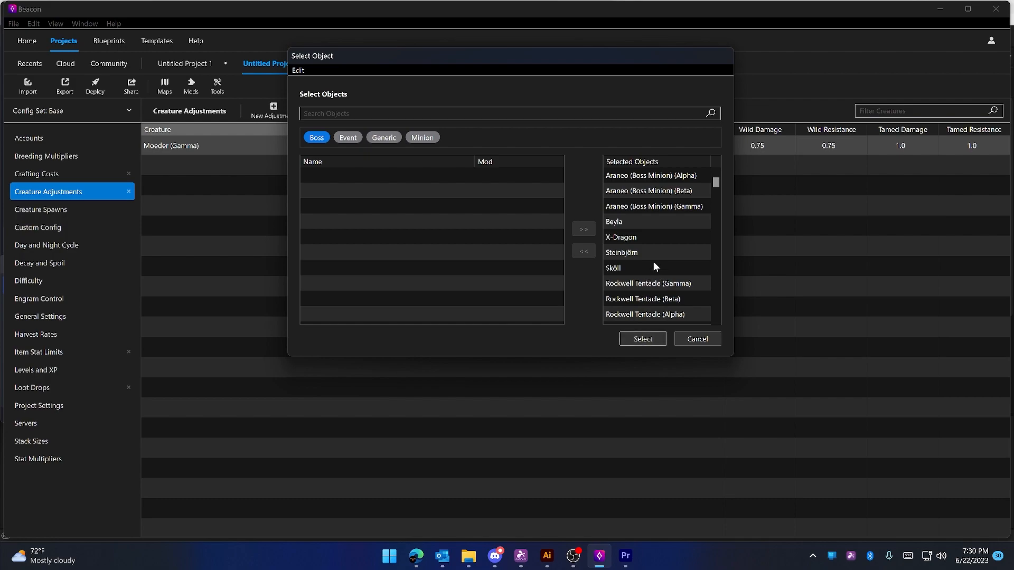
scroll(669, 222, "down", 10)
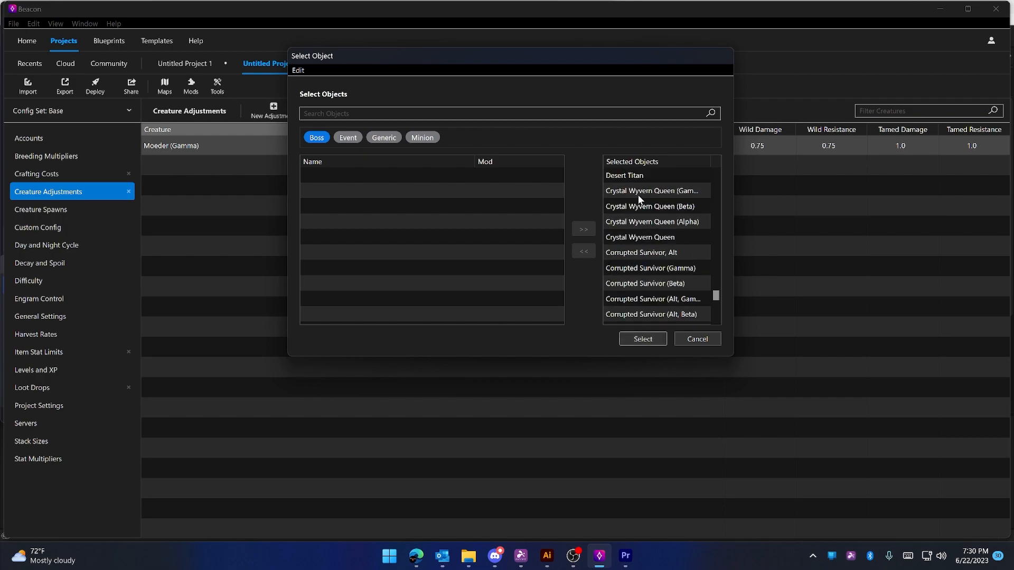
left_click(634, 338)
left_click(441, 220)
scroll(445, 201, "down", 15)
scroll(505, 269, "up", 10)
scroll(489, 268, "down", 20)
scroll(478, 264, "up", 15)
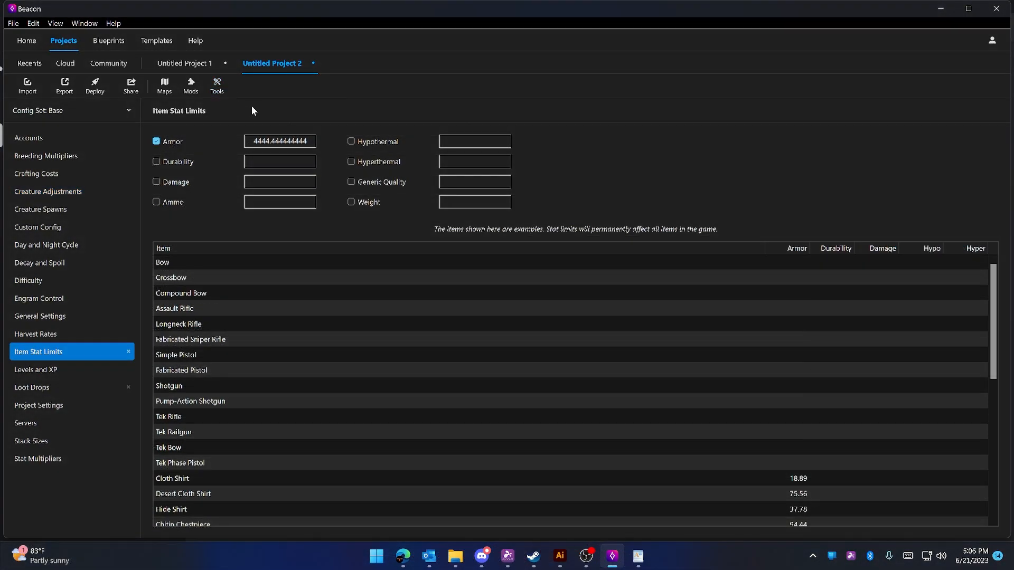
Step: Open the Setup Transferrable Element tool and have the intermediate ingredient craft into 100 shards
left_click(217, 88)
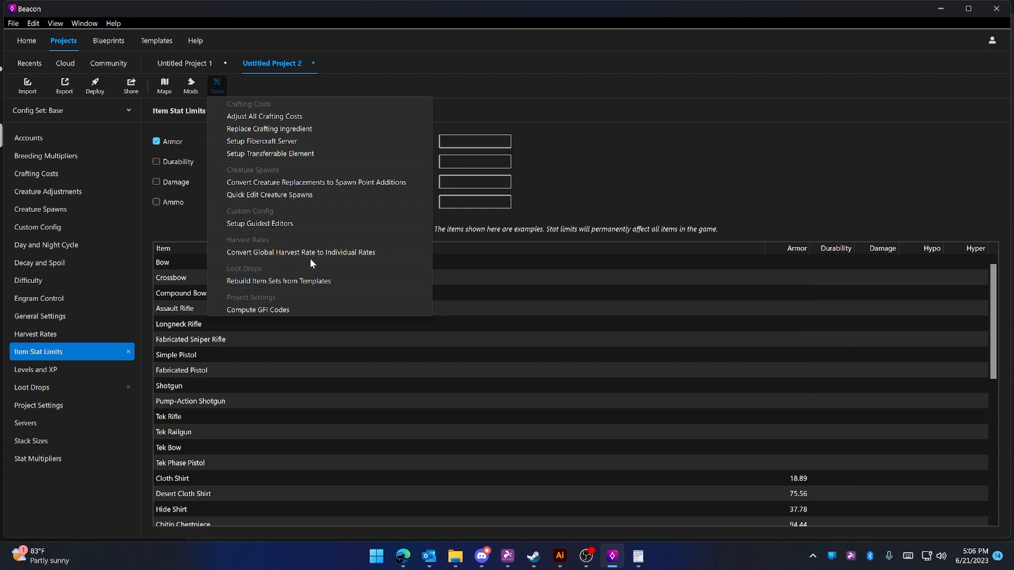
left_click(333, 157)
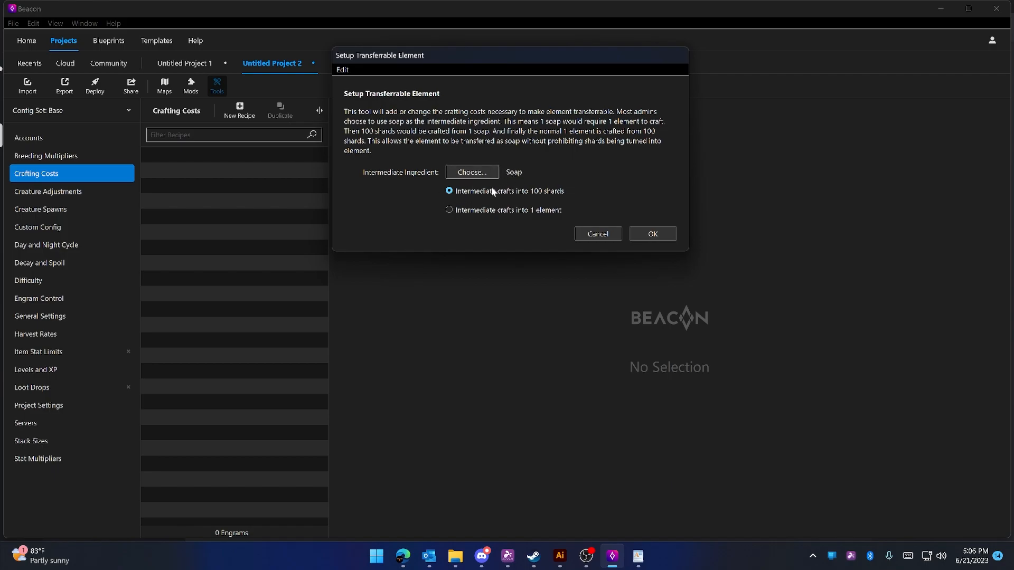
left_click(491, 208)
left_click(536, 193)
Step: Set Compass as the intermediate ingredient for transferrable element, then reopen the ingredient choice and dismiss it
left_click(482, 172)
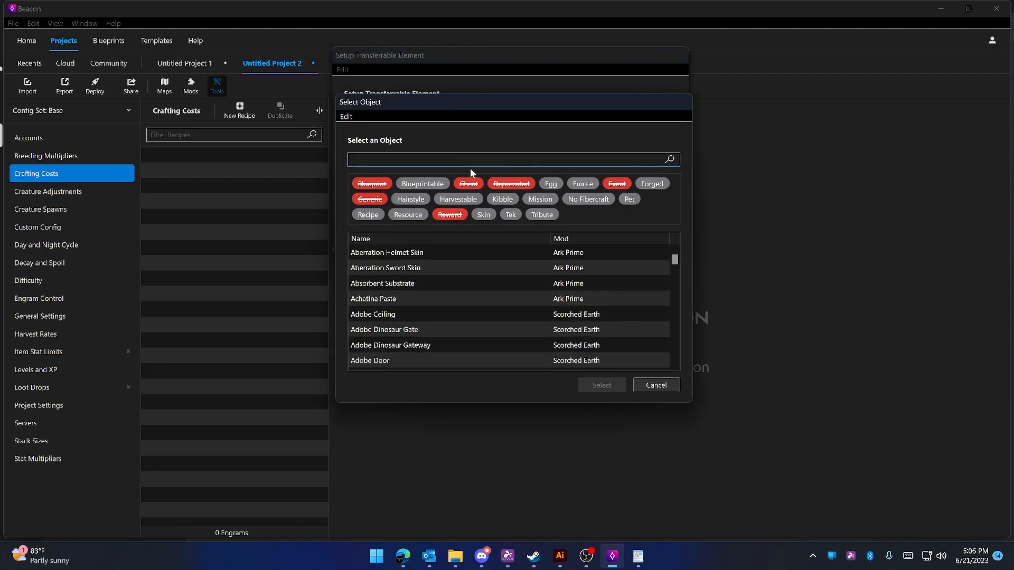
type("comp")
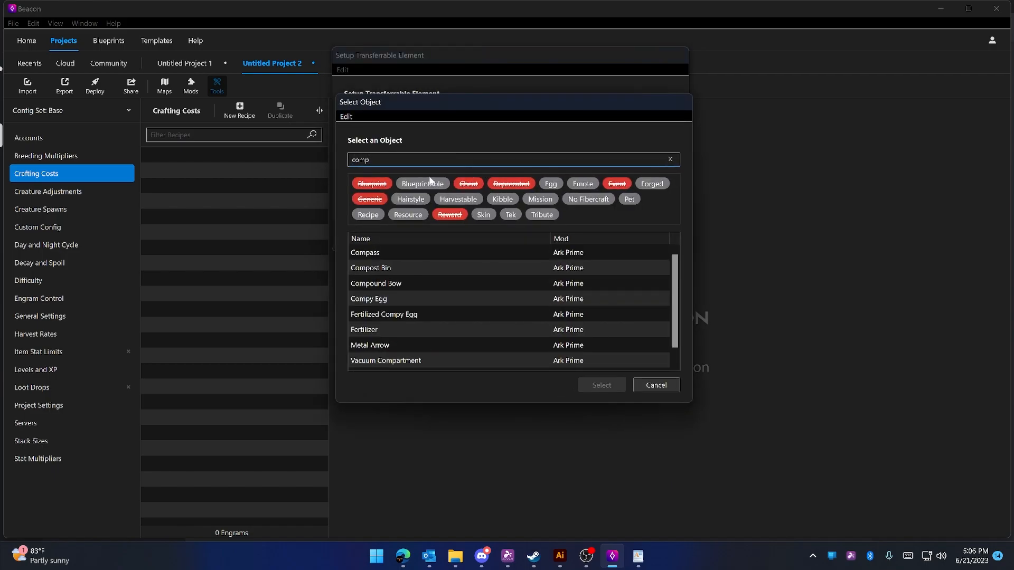
double_click(461, 251)
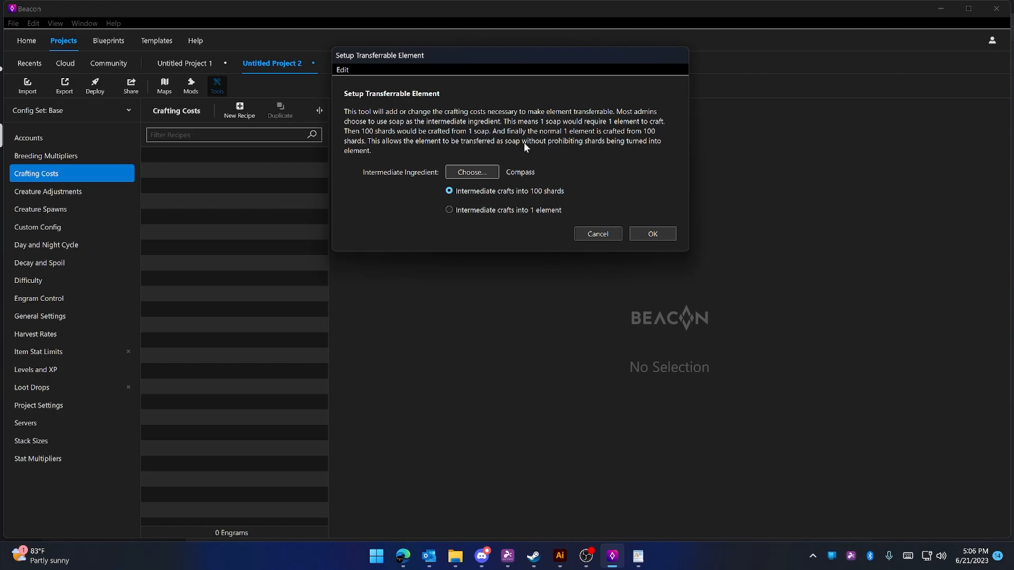
left_click(491, 173)
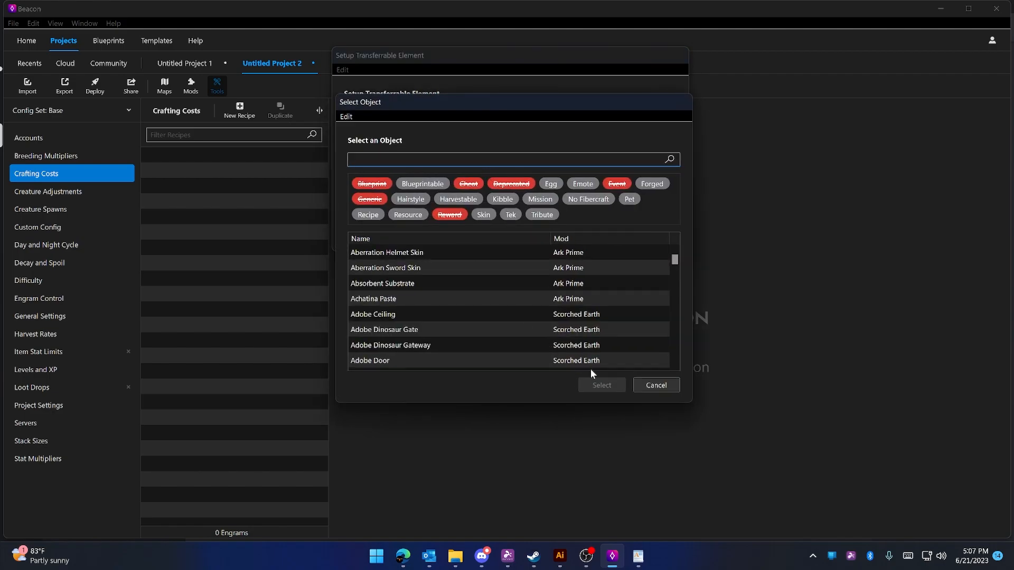
left_click(673, 385)
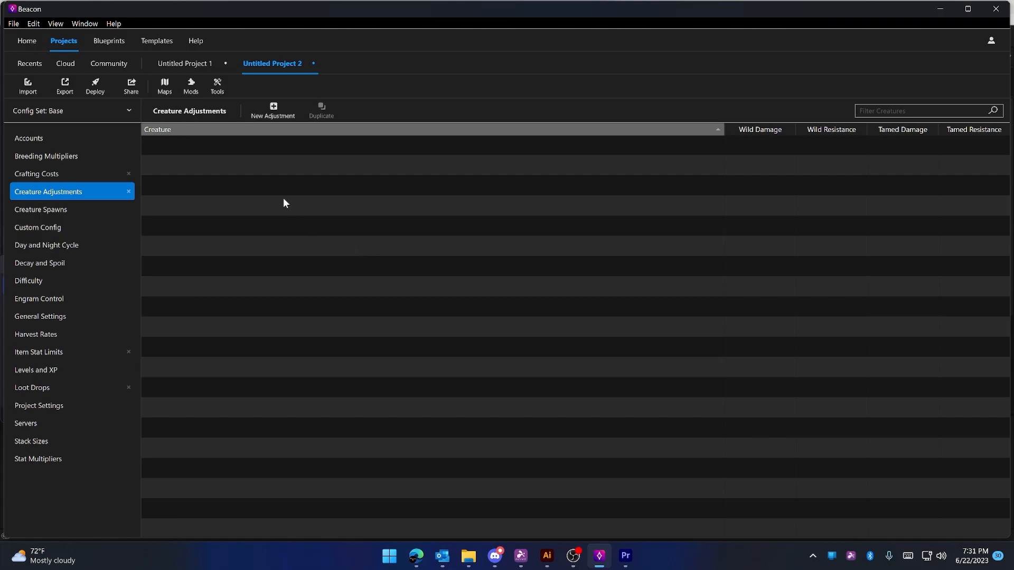
Step: Start a new creature adjustment in Replace Creature mode and choose Raptor as the creature, with the Boss filter cleared
left_click(275, 107)
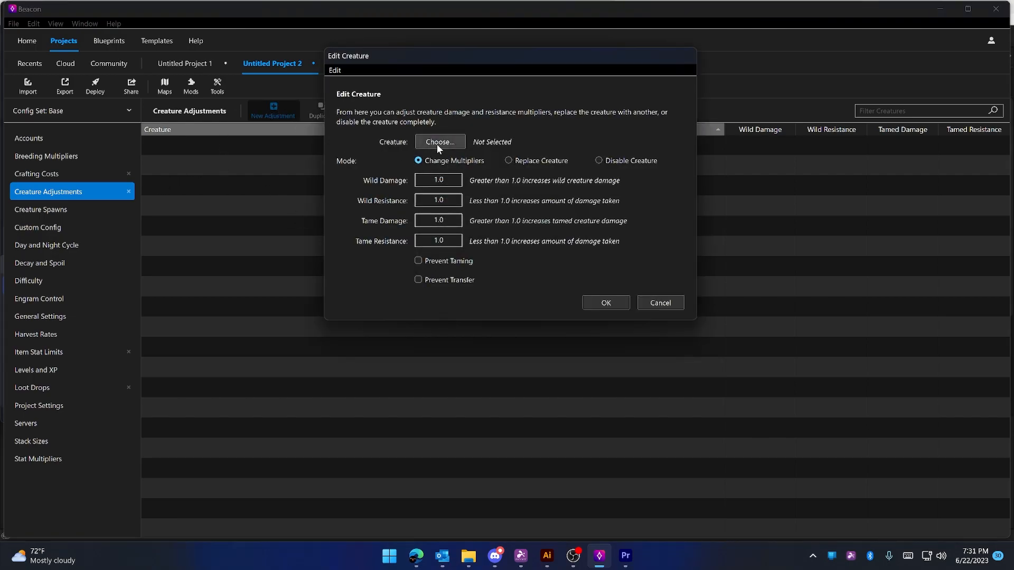
left_click(525, 163)
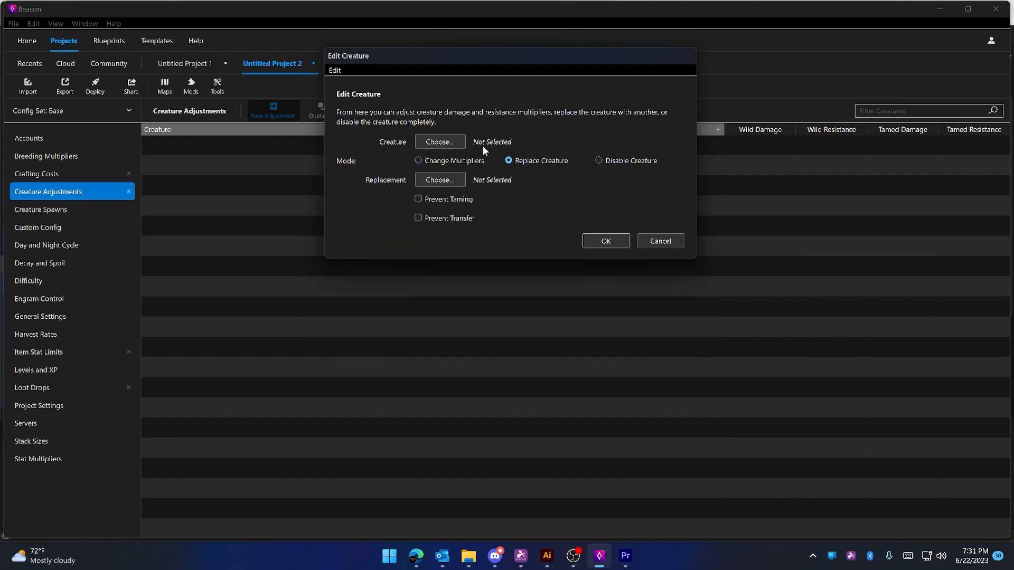
left_click(446, 142)
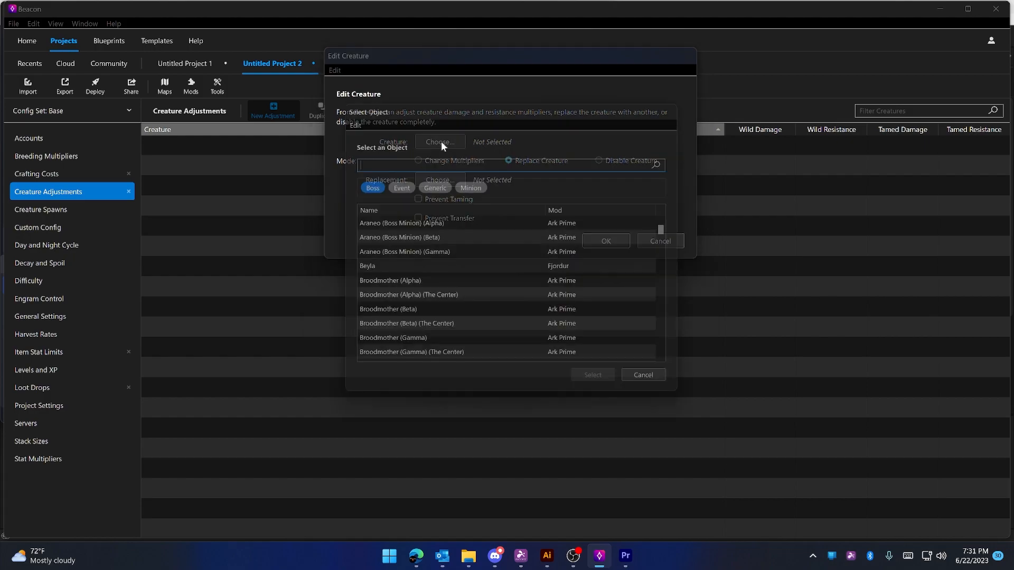
type("raptor")
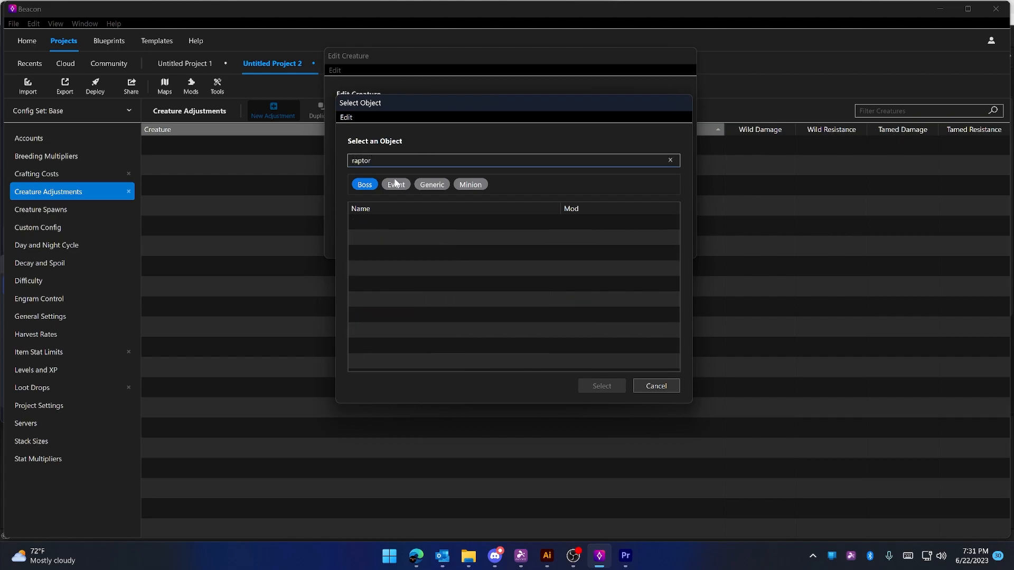
left_click(368, 185)
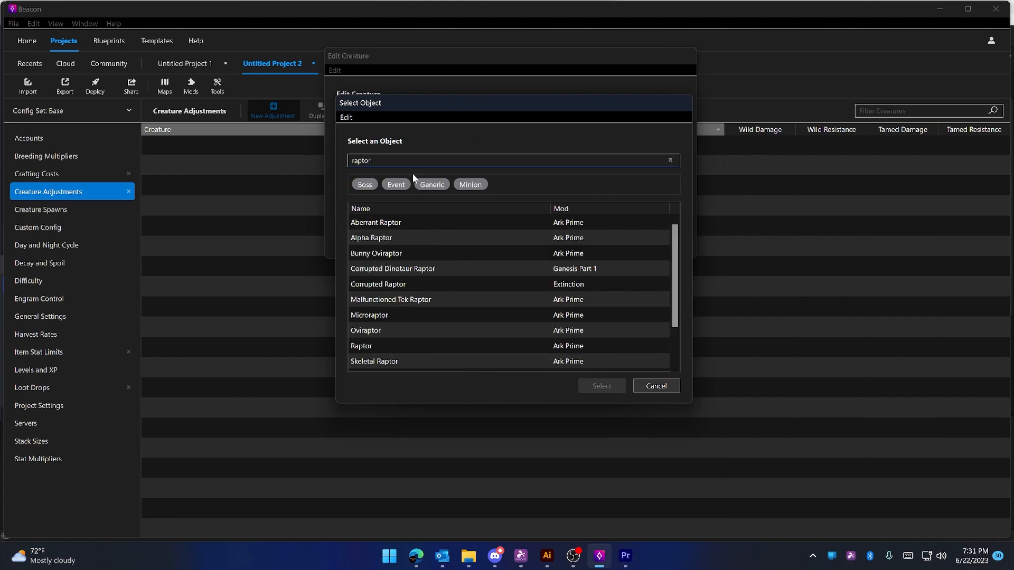
double_click(373, 346)
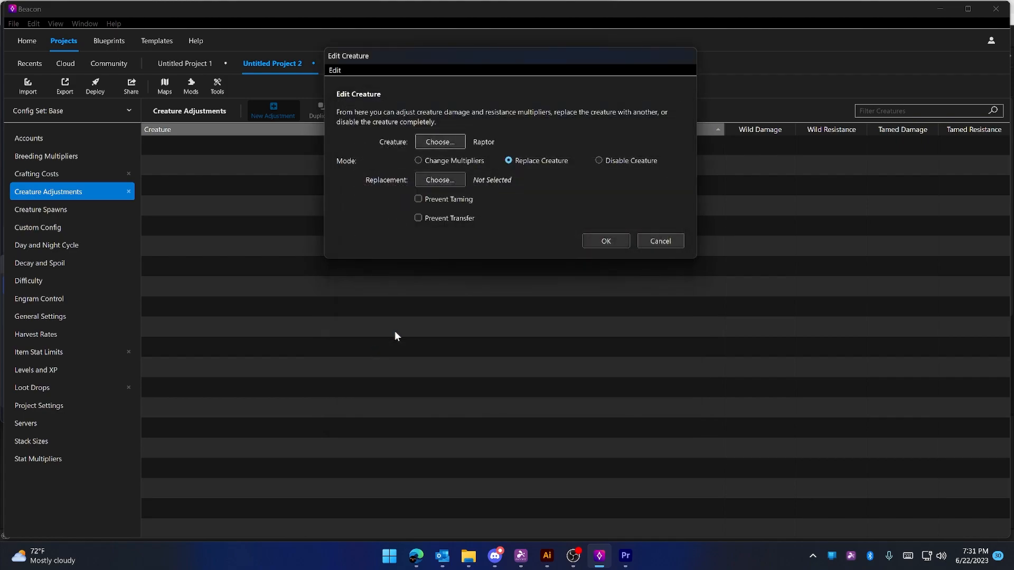
Step: Choose Corrupted Raptor as the replacement creature and save the adjustment
left_click(445, 181)
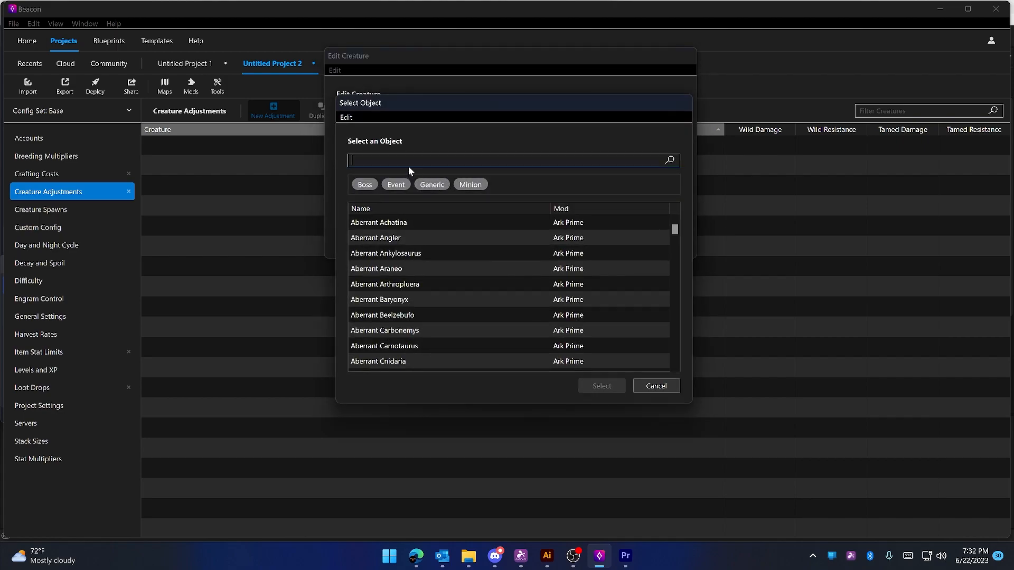
type("raptor")
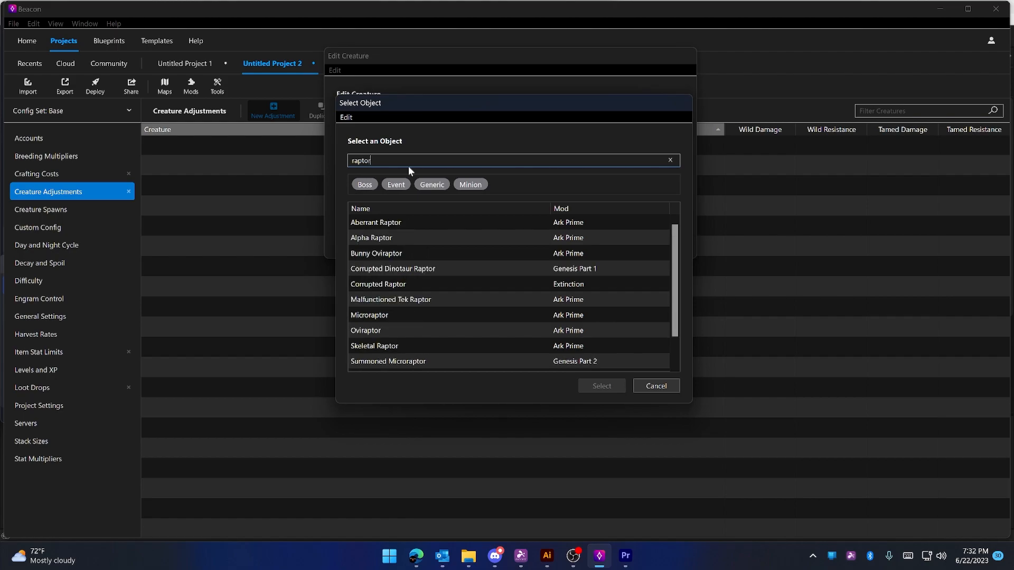
left_click(400, 285)
double_click(400, 286)
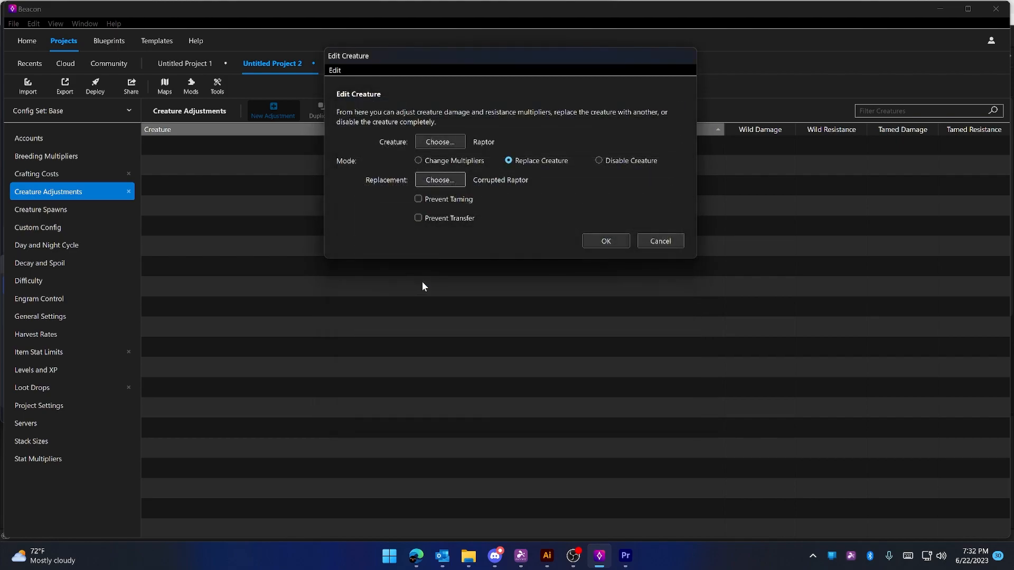
left_click(616, 241)
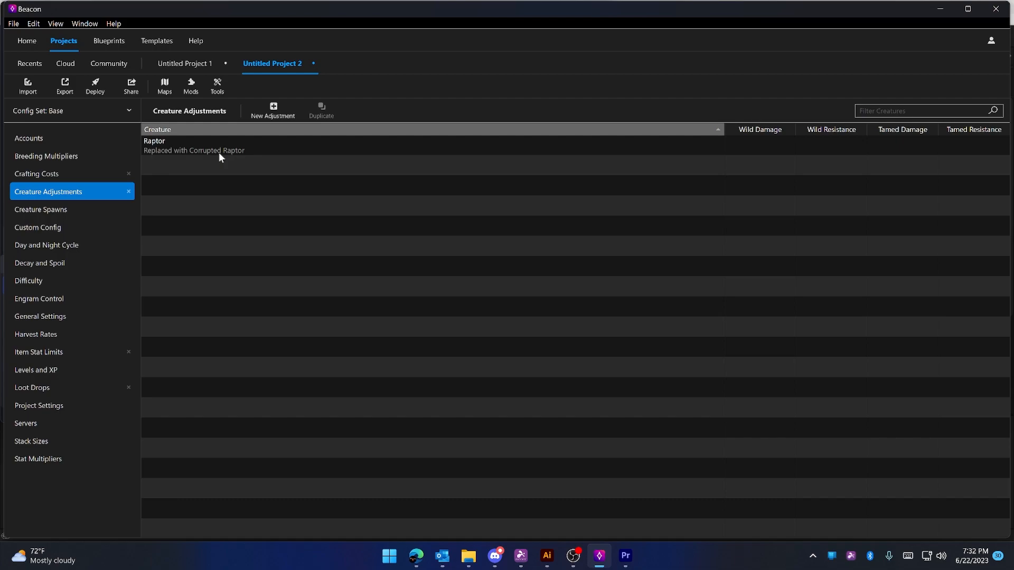
Step: Convert the Raptor creature replacement to spawn point additions and dismiss the result message
left_click(239, 151)
left_click(293, 203)
left_click(223, 91)
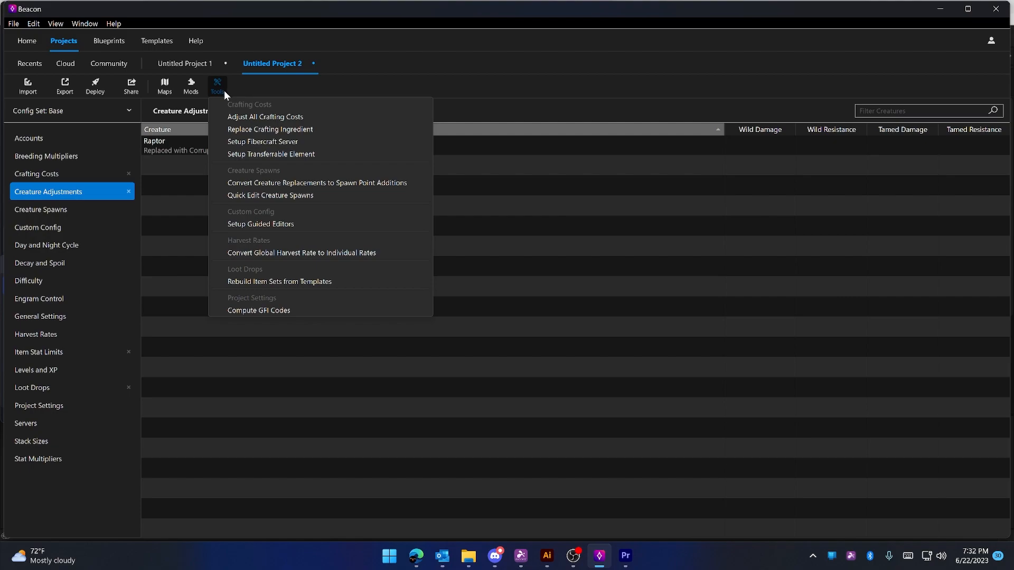
left_click(378, 183)
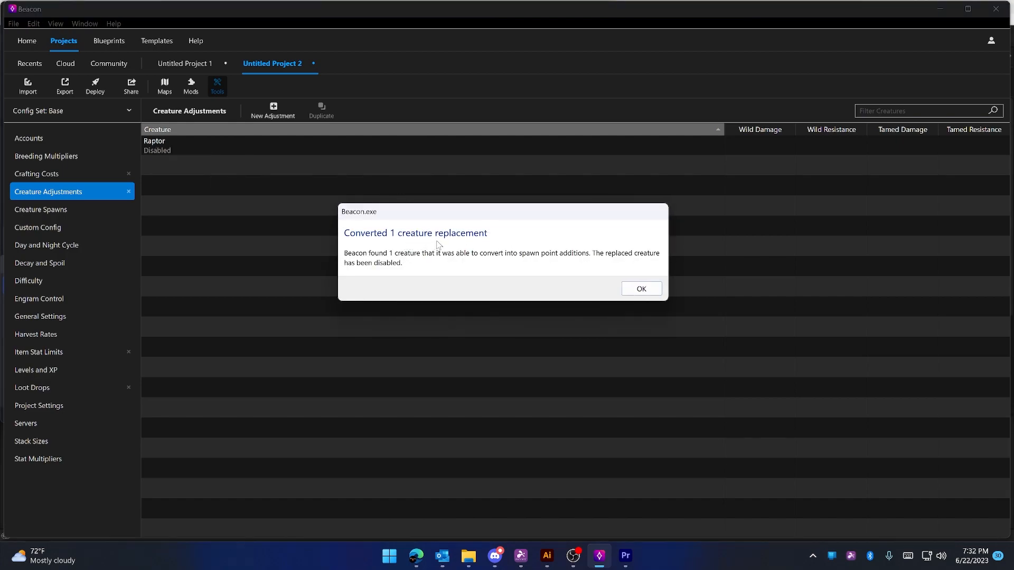
left_click(641, 289)
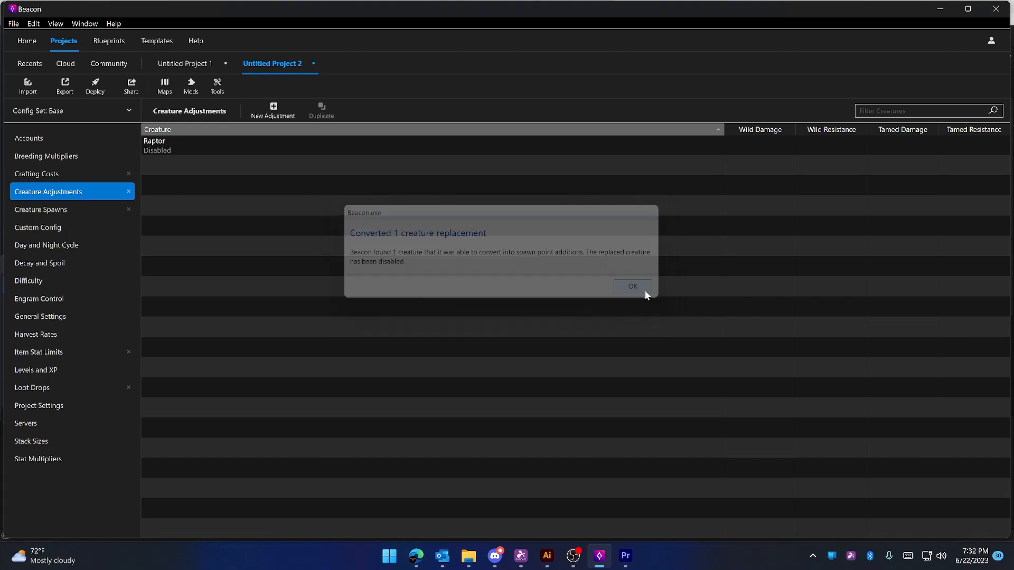
Step: Review the Raptor adjustment, then the converted spawn sets and limits for Carnivore Island, Grasslands, Jungle Mountains and Jungles
left_click(177, 151)
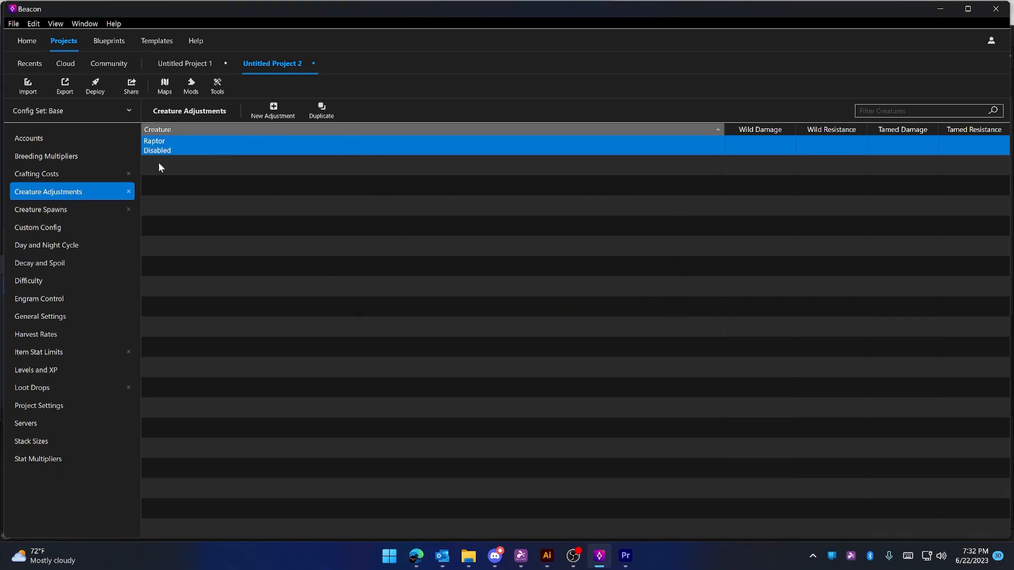
left_click(71, 209)
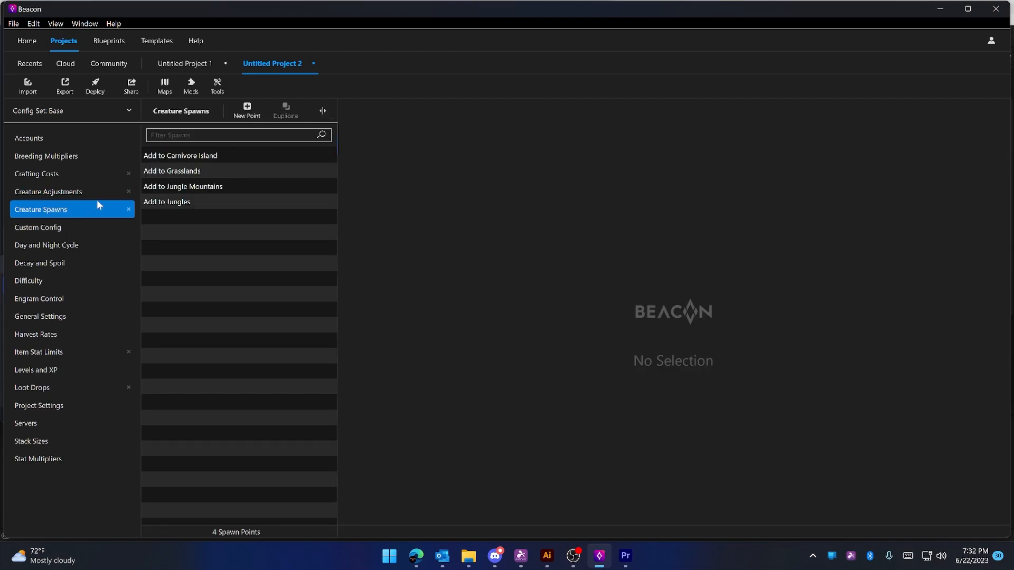
left_click(192, 161)
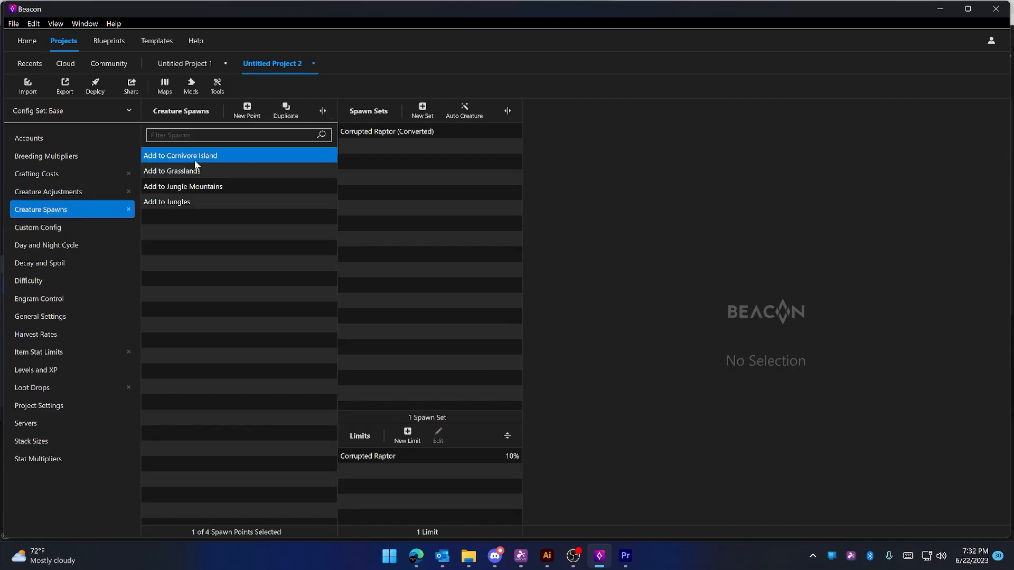
left_click(407, 137)
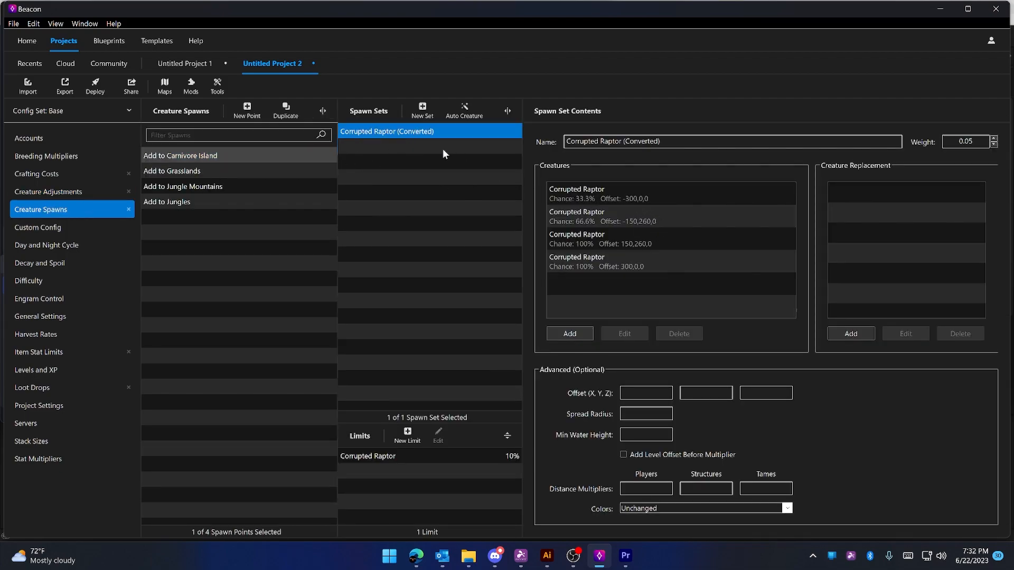
left_click(197, 169)
left_click(198, 186)
left_click(198, 201)
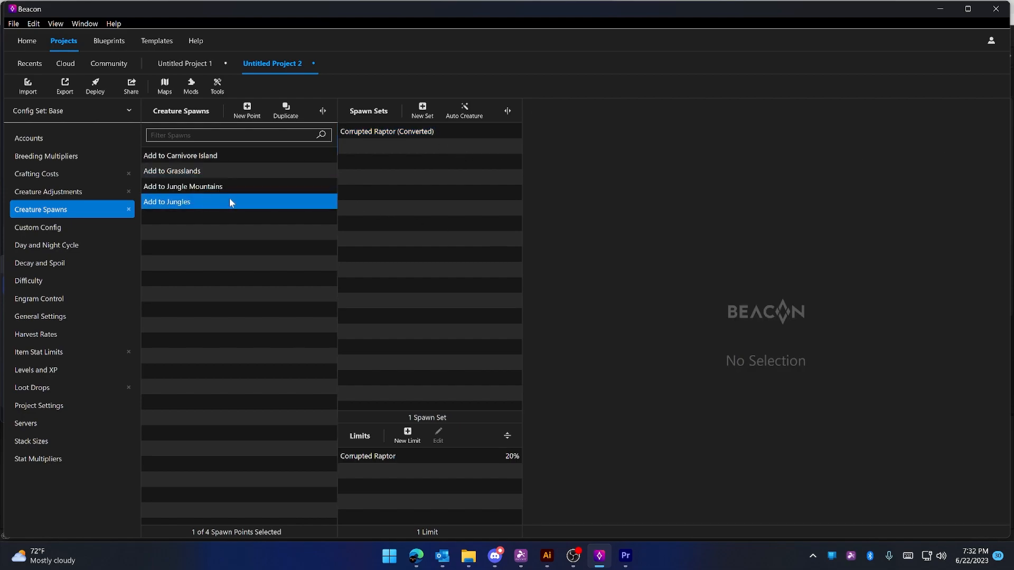
left_click(253, 172)
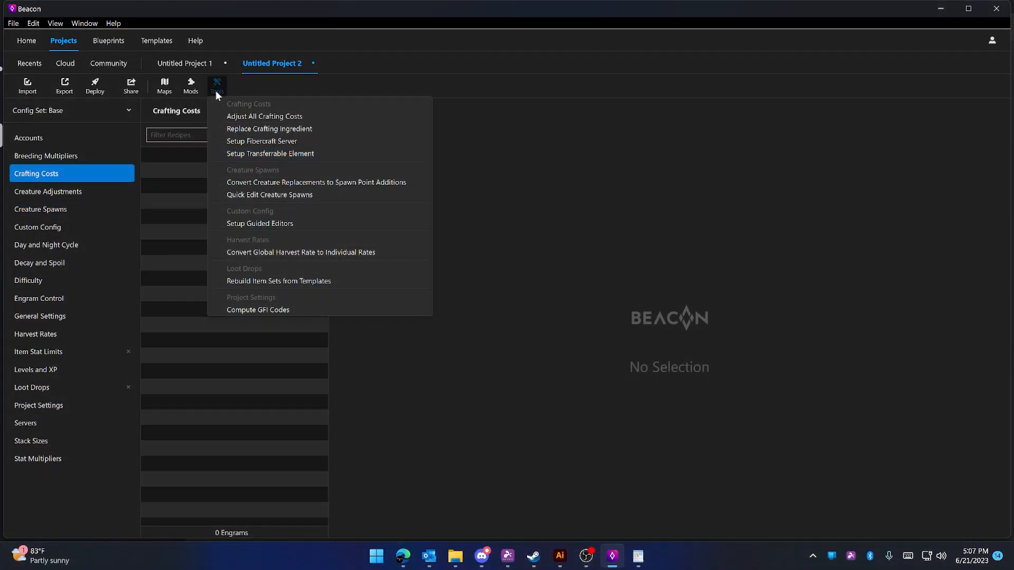
Step: Set up a Fibercraft server for the project and look through the crafting recipes and their ingredients
left_click(318, 140)
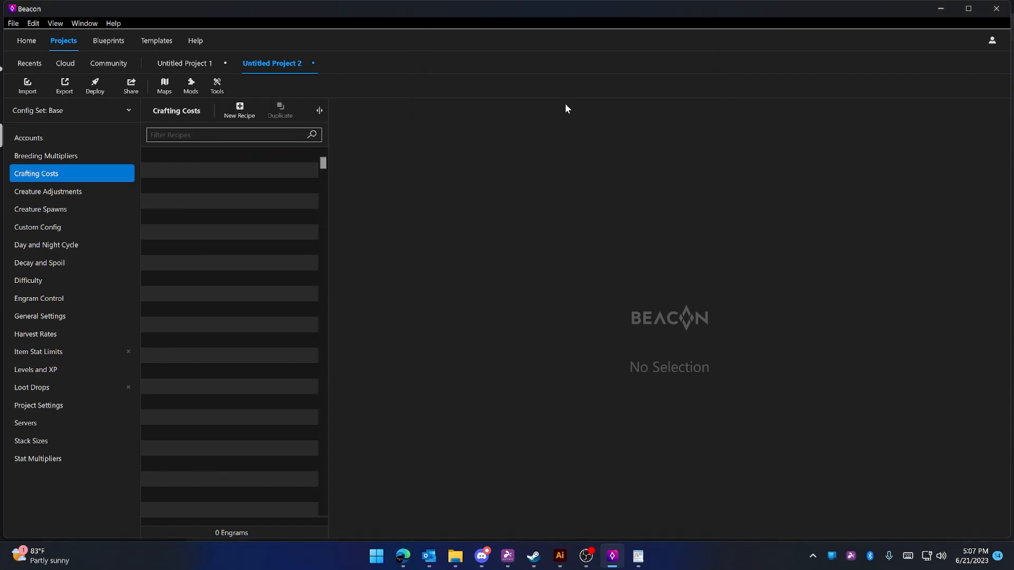
scroll(236, 211, "down", 5)
left_click(228, 227)
scroll(228, 237, "down", 10)
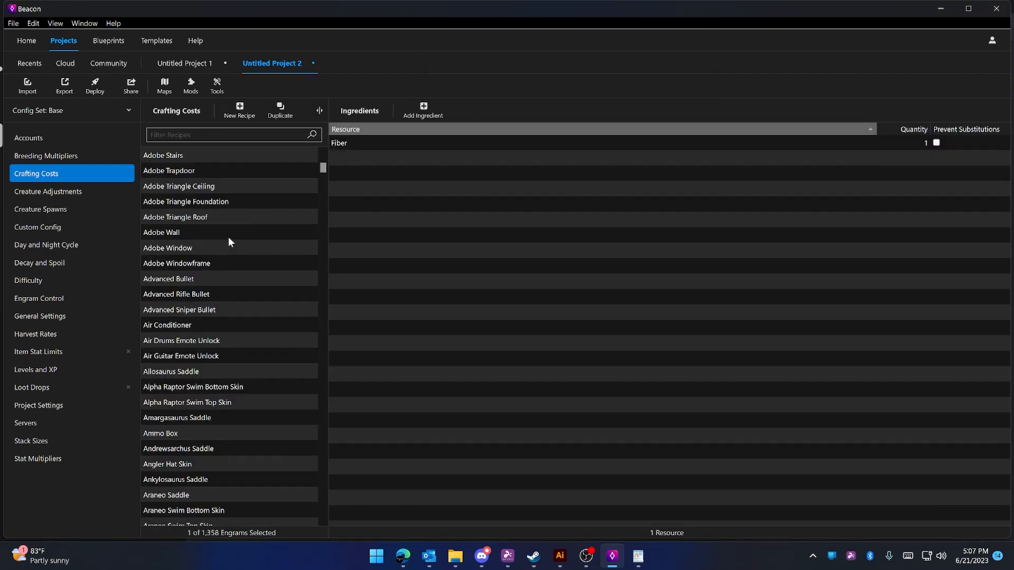
left_click(225, 279)
scroll(249, 169, "down", 5)
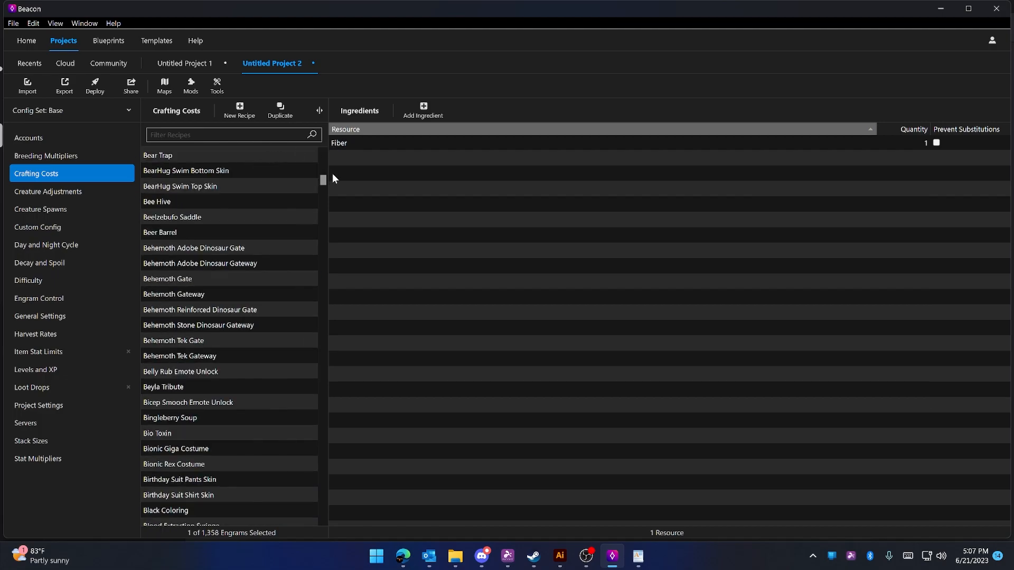
left_click_drag(324, 177, 337, 108)
scroll(312, 176, "up", 5)
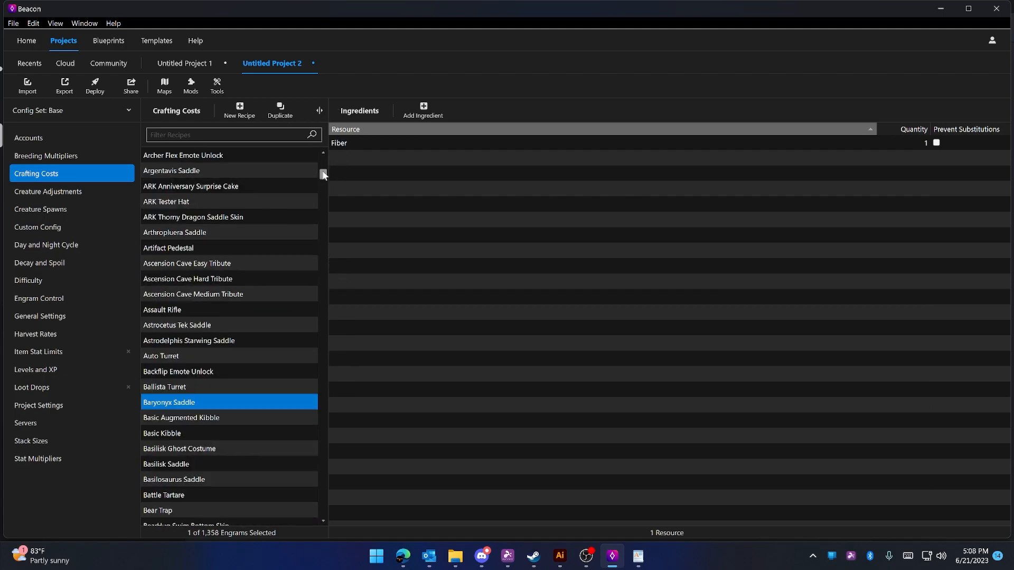
scroll(251, 199, "up", 8)
left_click(251, 201)
scroll(236, 253, "down", 4)
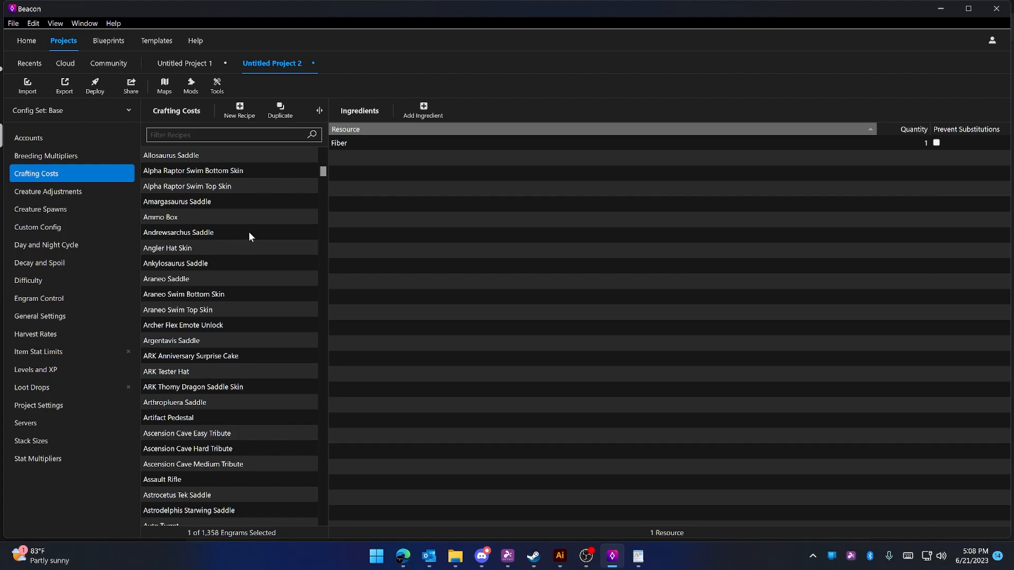
scroll(248, 231, "down", 7)
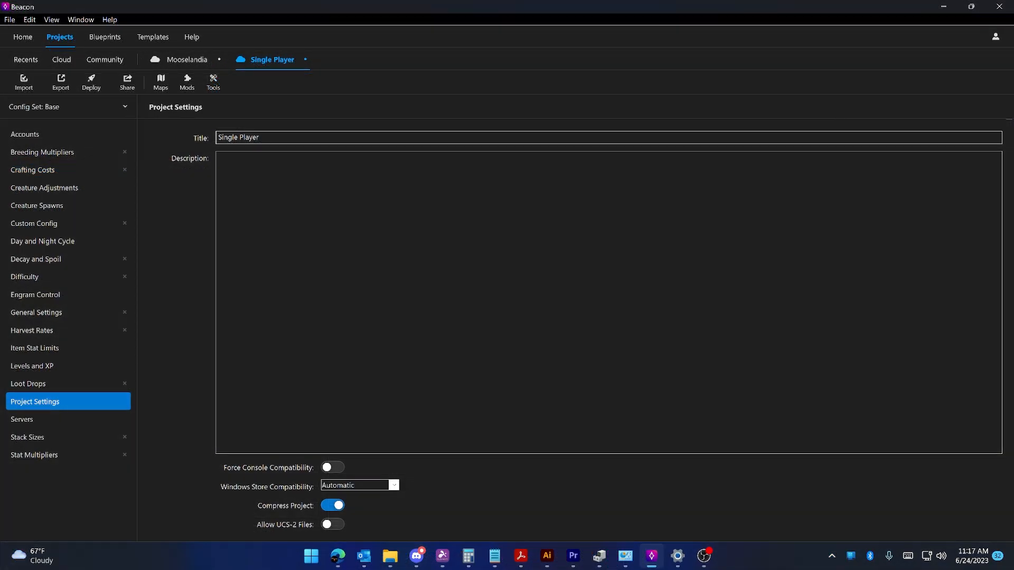
Step: Compute the project's GFI codes and save them in Downloads as Ark GFI Codes 2023-06-24, replacing the existing CSV file
left_click(215, 83)
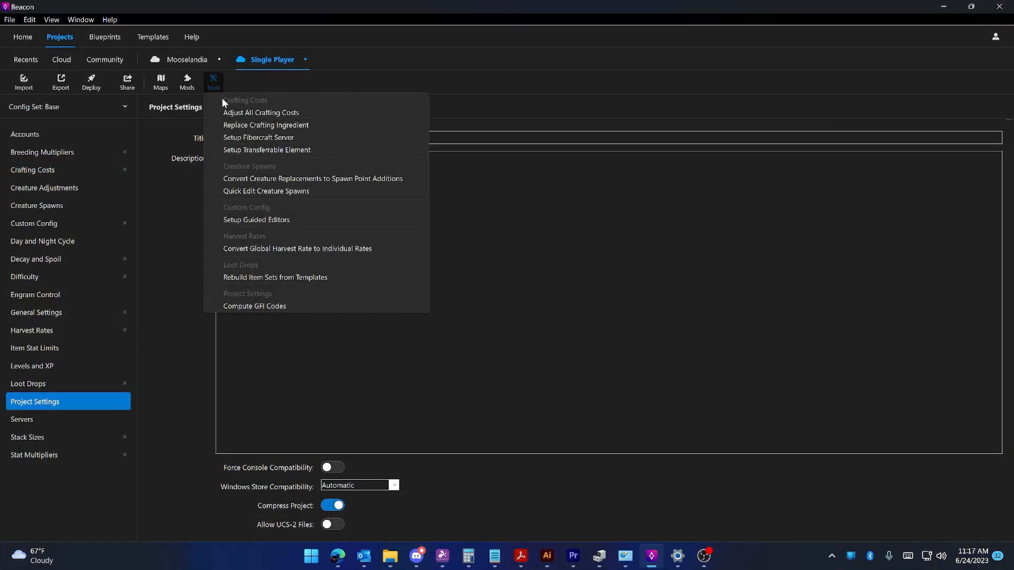
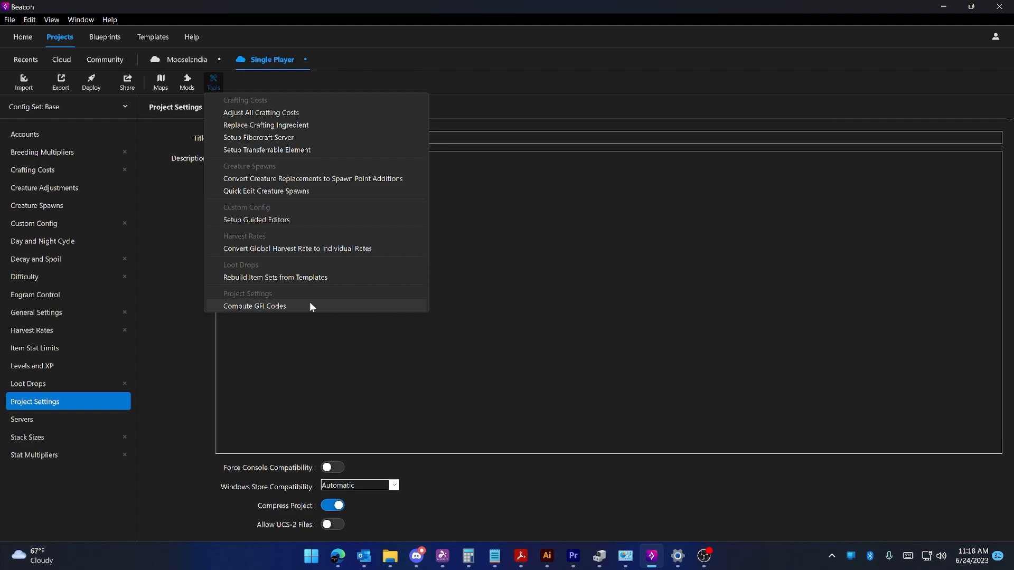
left_click(311, 306)
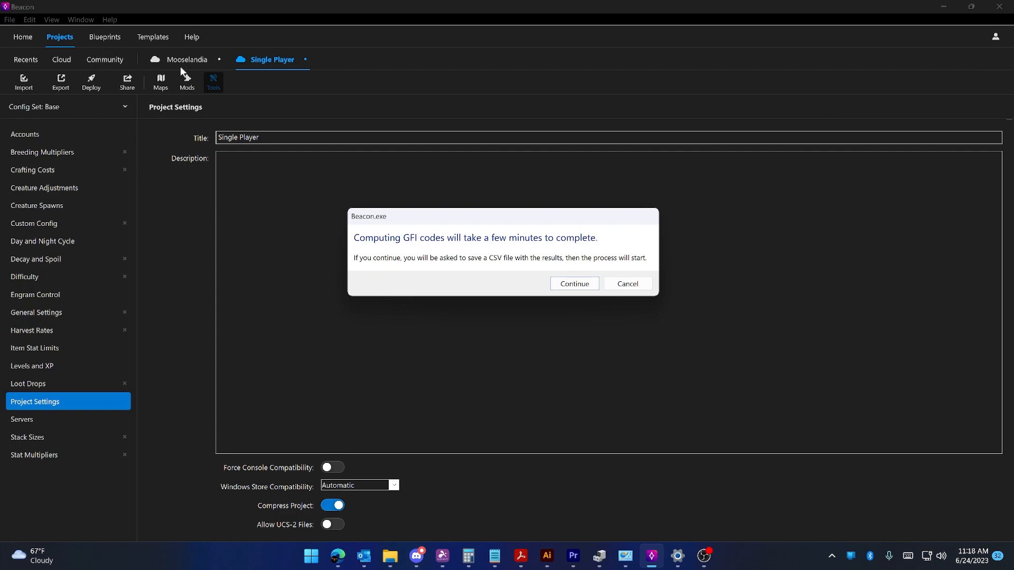
left_click(575, 284)
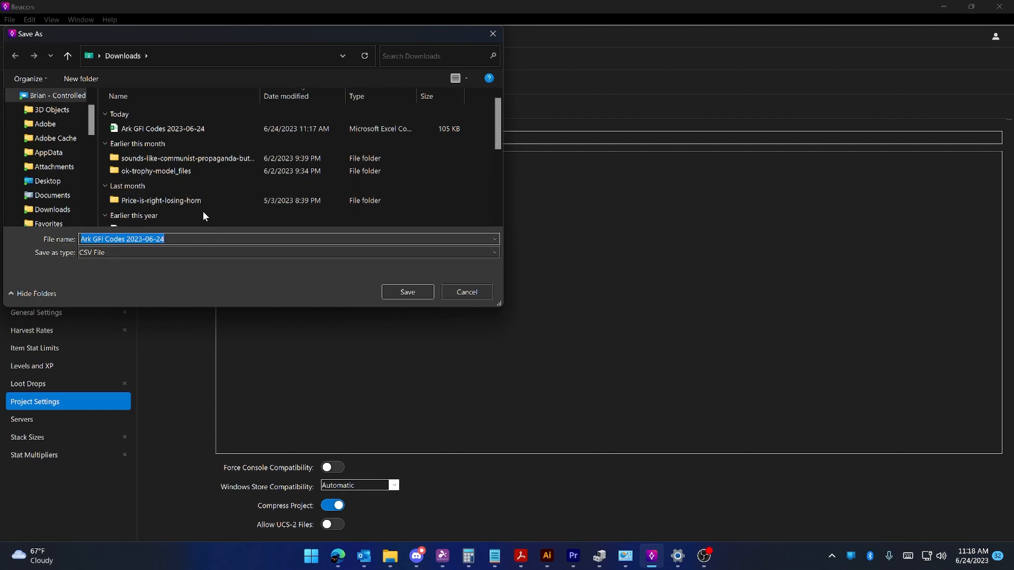
left_click(403, 293)
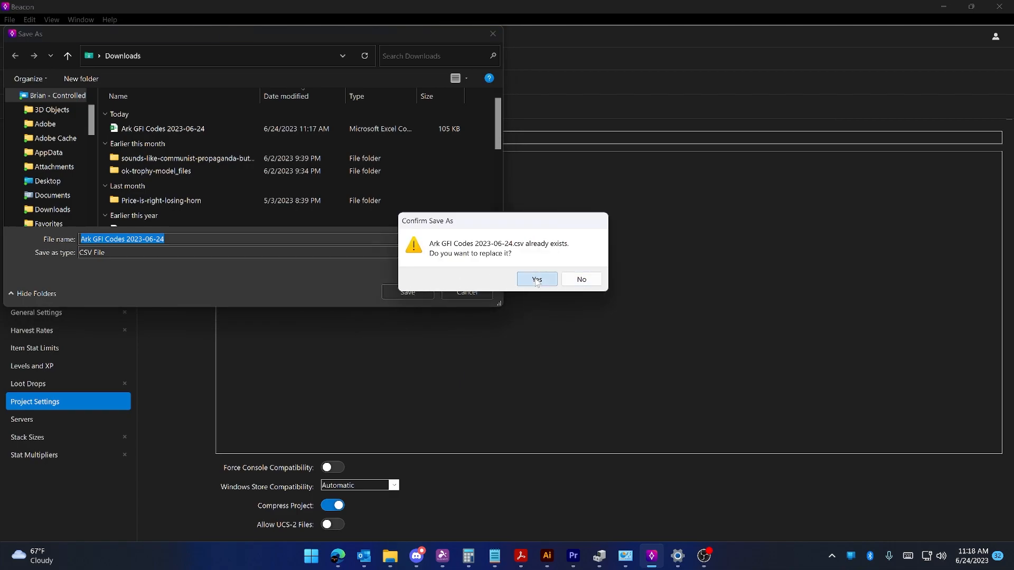
left_click(537, 280)
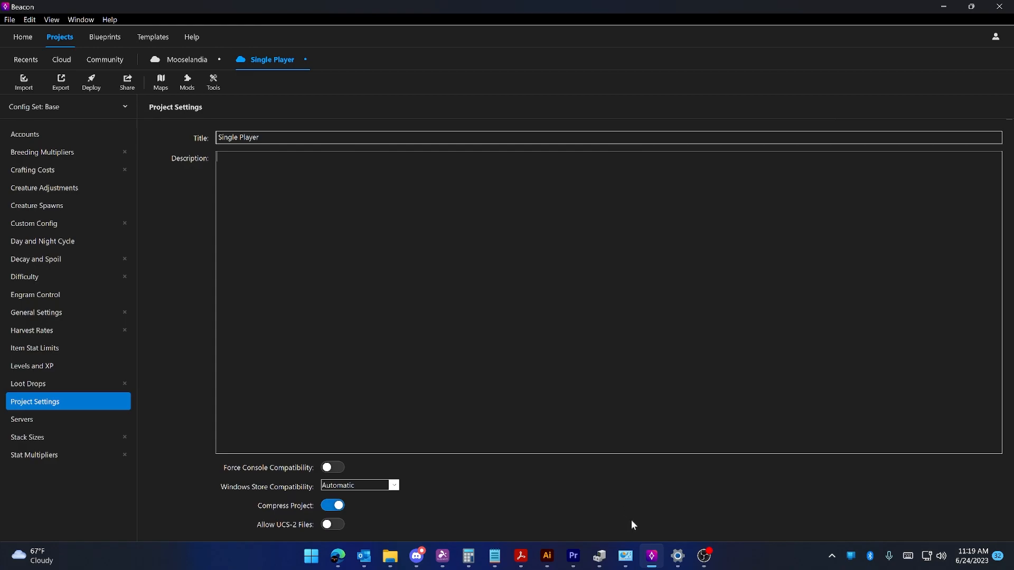
Step: Open the Ark GFI Codes 2023-06-24 file from the Downloads folder in Excel and maximize its window
left_click(391, 560)
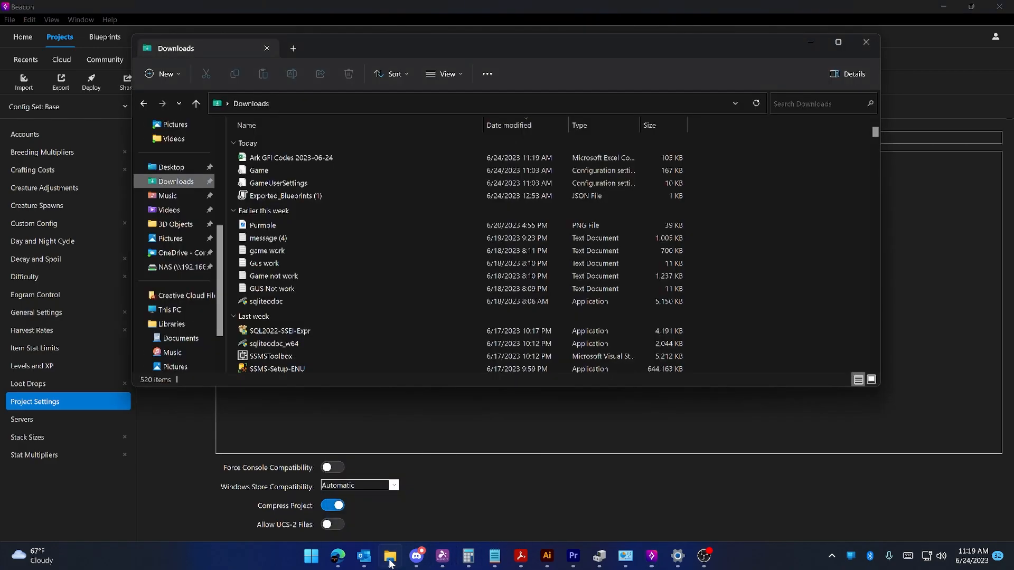
double_click(350, 156)
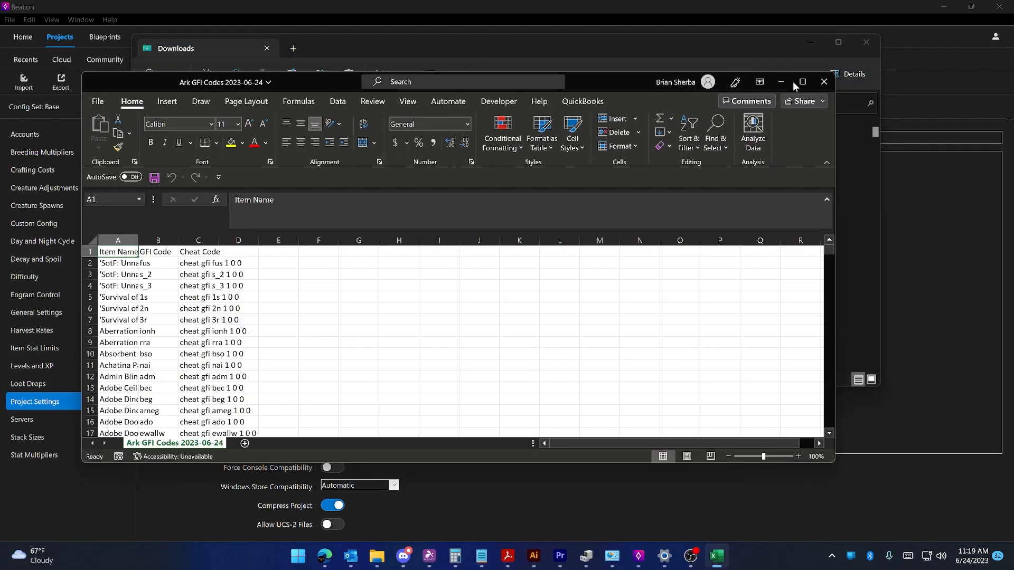
left_click(794, 85)
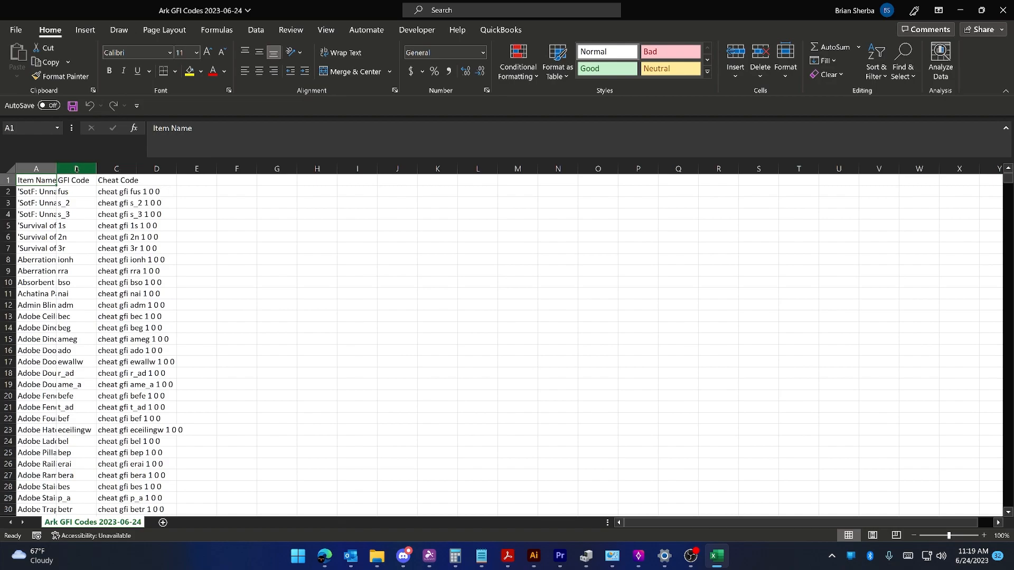
Step: Widen the Item Name and GFI Code columns to fit their contents
left_click(148, 194)
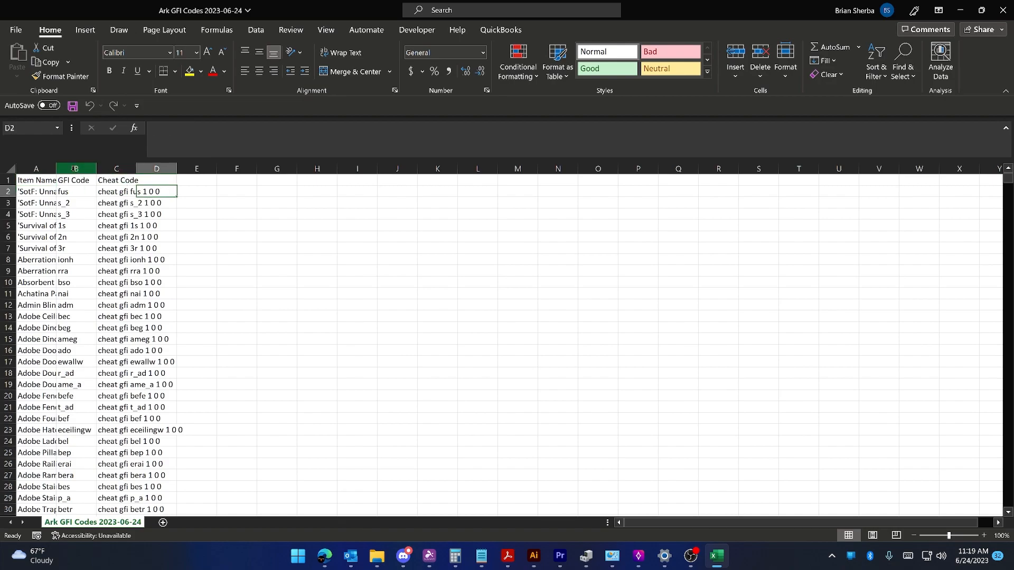
left_click_drag(59, 167, 129, 169)
left_click(142, 227)
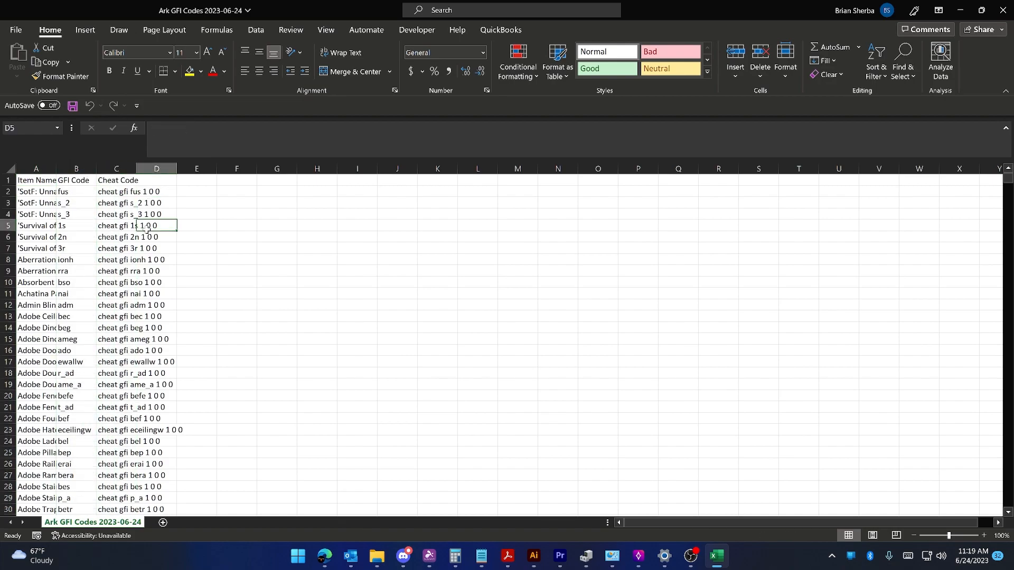
left_click(159, 293)
scroll(157, 294, "down", 3)
scroll(157, 294, "down", 1)
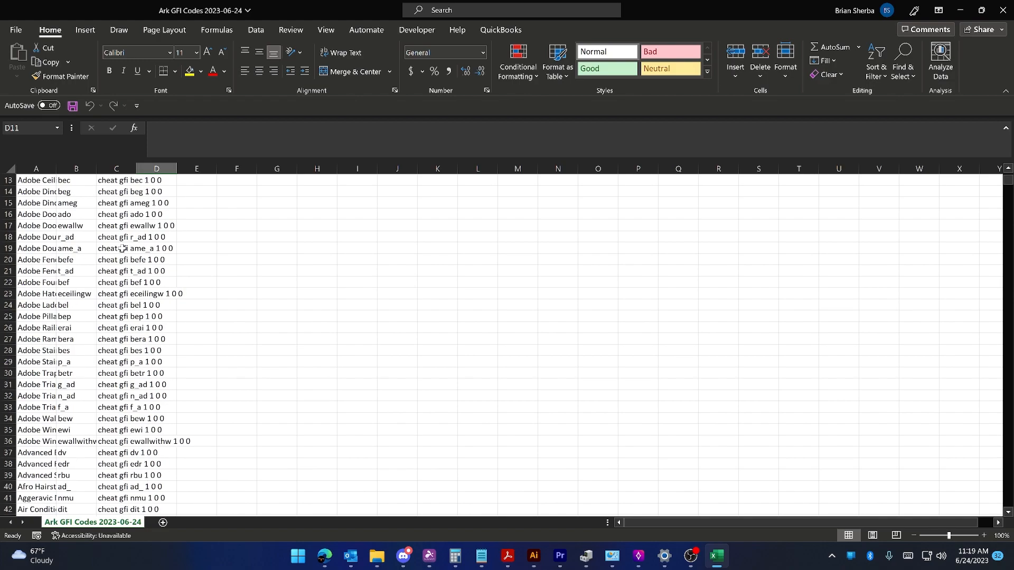
double_click(57, 169)
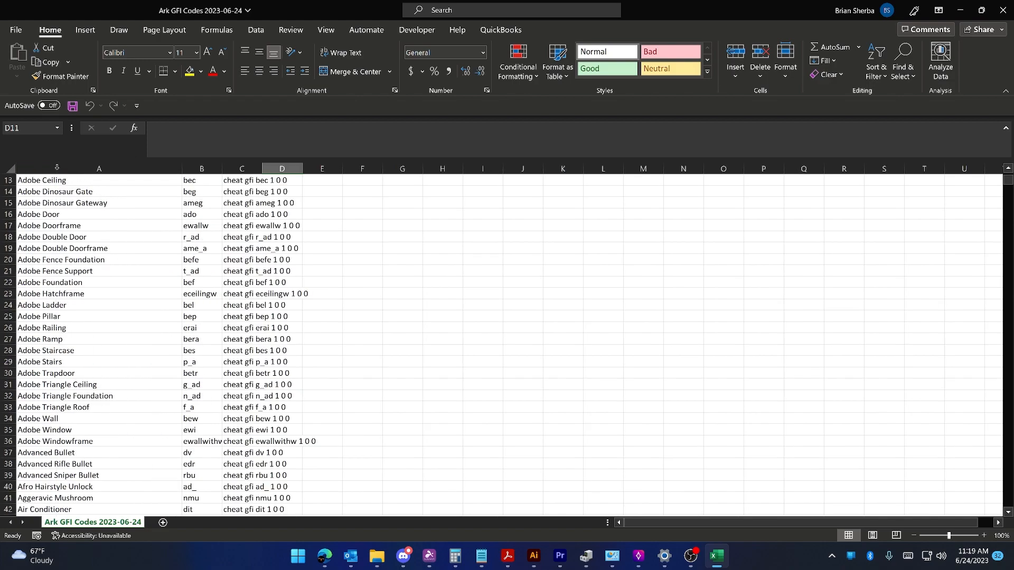
double_click(223, 168)
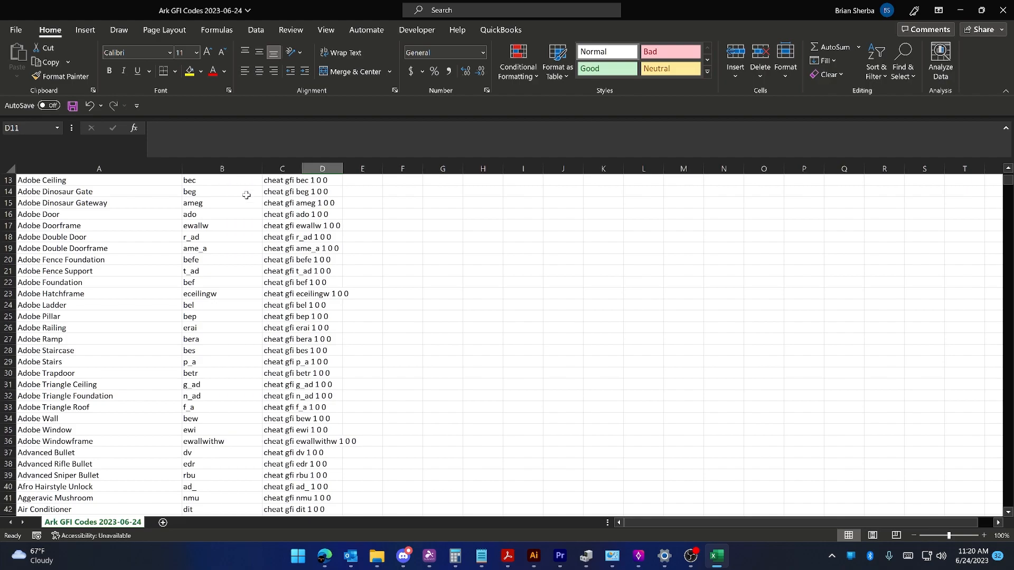
scroll(239, 189, "up", 4)
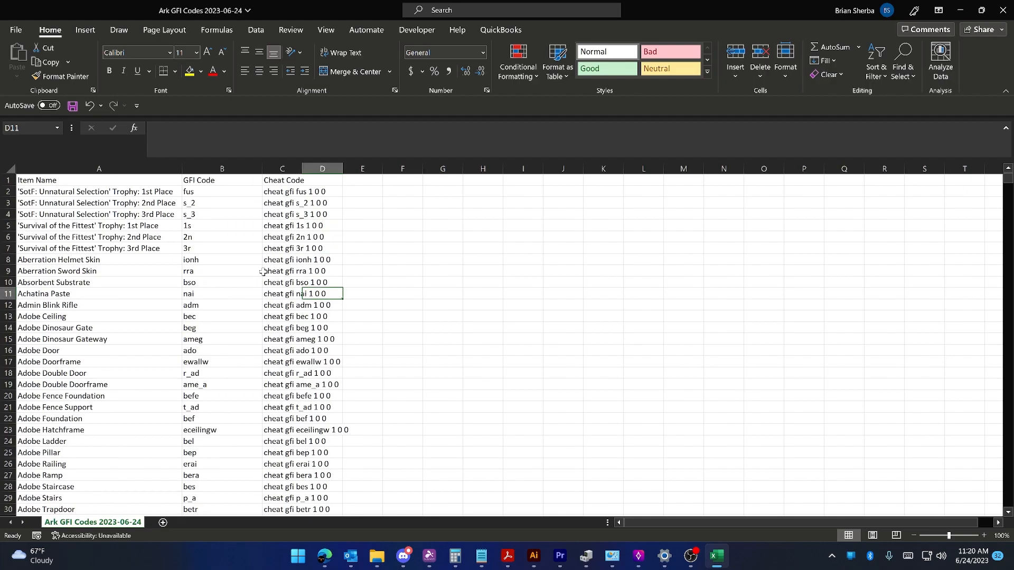
Step: Look through the item list with its GFI codes and matching cheat codes
left_click(190, 193)
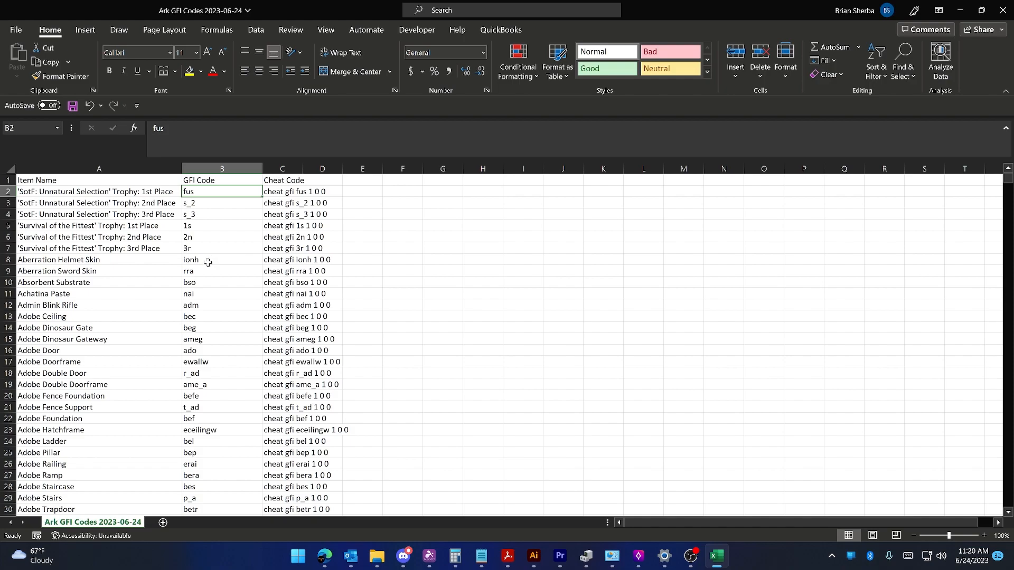
left_click(218, 303)
scroll(218, 304, "down", 8)
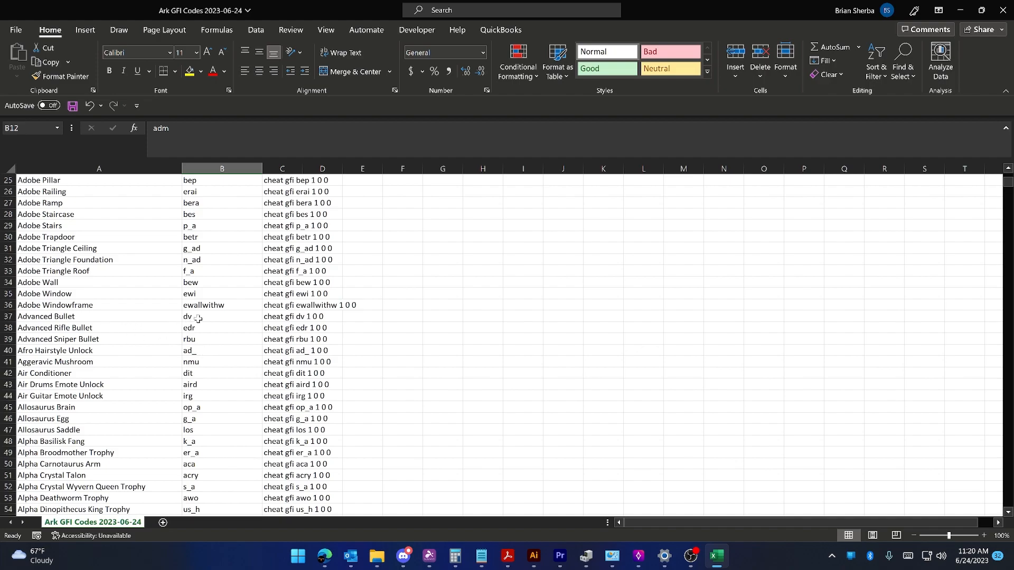
scroll(225, 315, "down", 15)
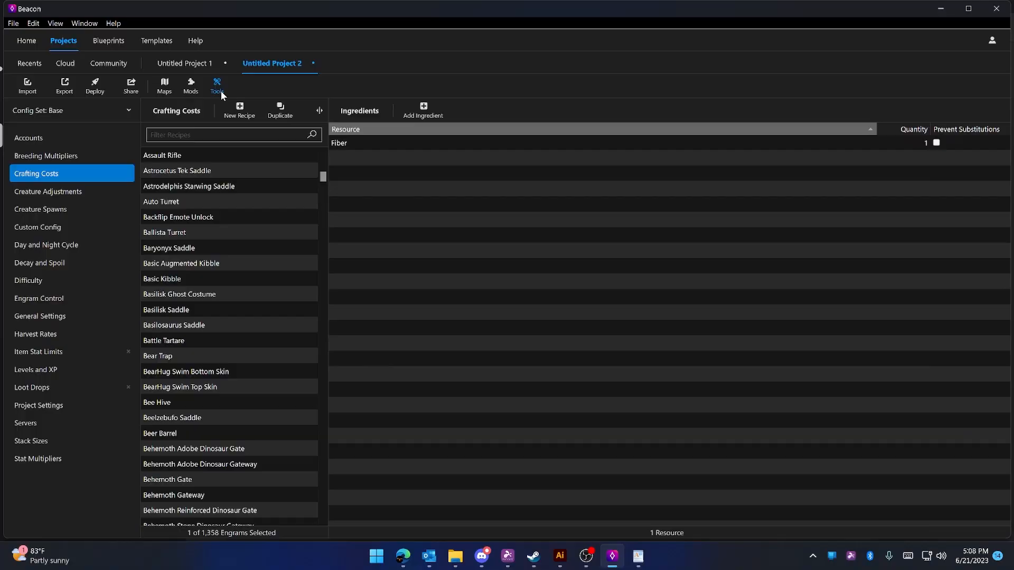
left_click(219, 87)
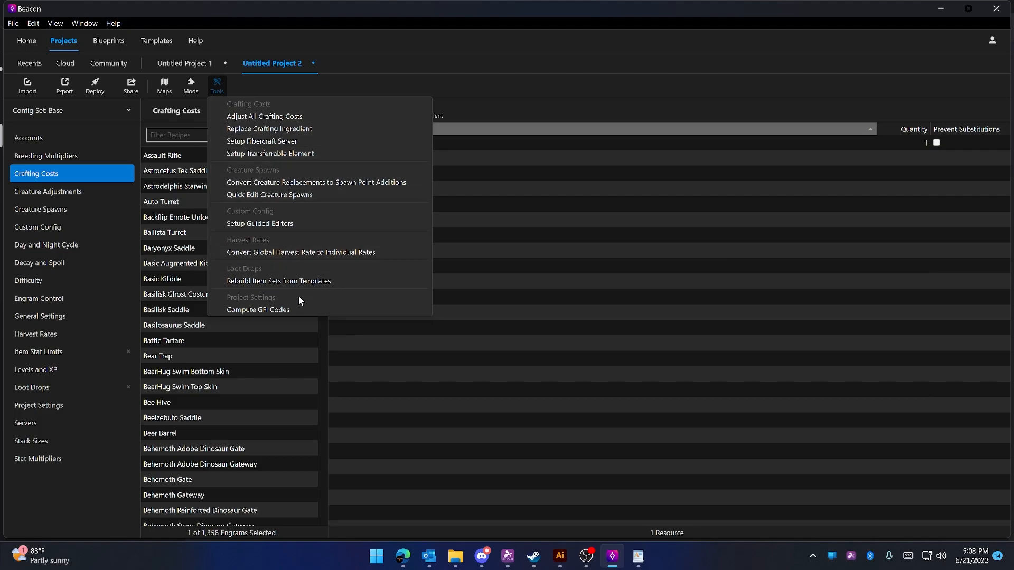
left_click(627, 223)
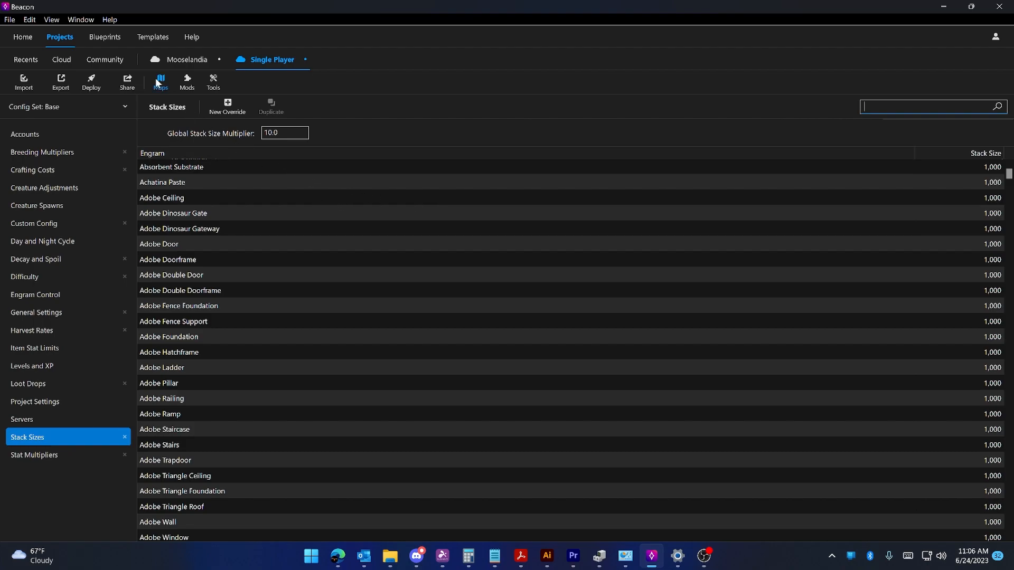
Step: Register a new blueprint mod as a server admin who wants to add mod items, naming it Test 3
left_click(110, 35)
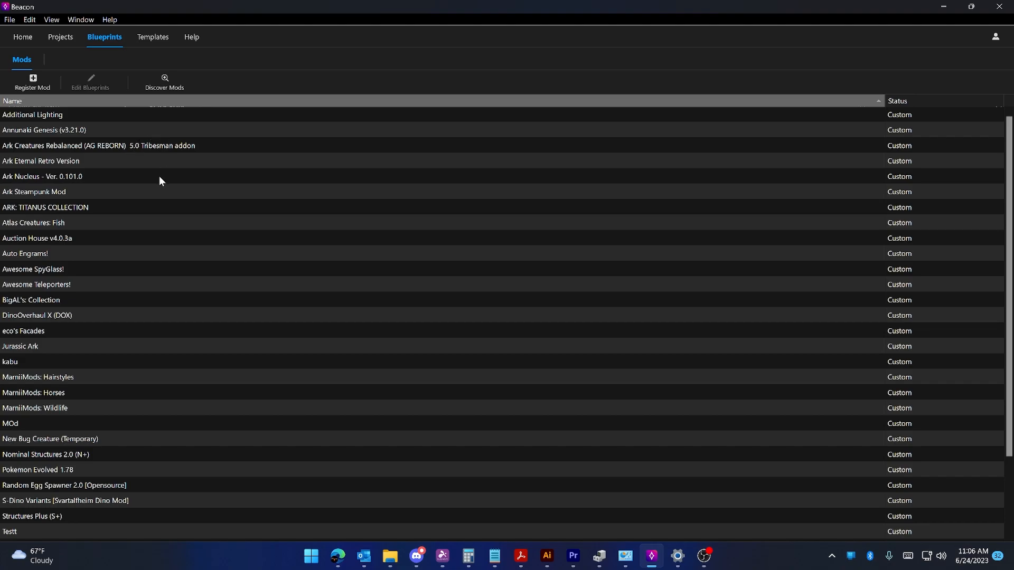
scroll(161, 178, "down", 2)
scroll(160, 217, "up", 2)
left_click(35, 85)
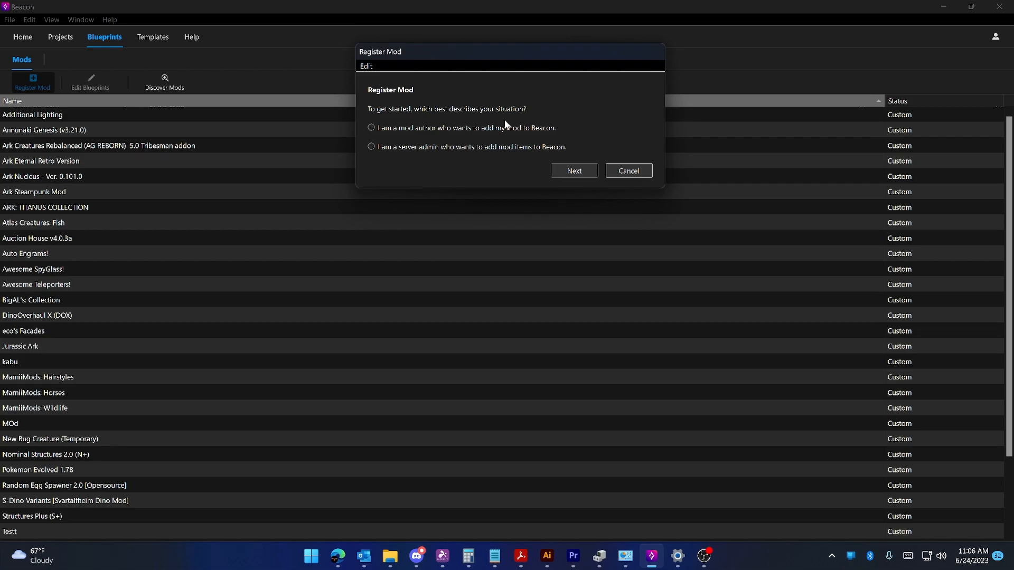
left_click(460, 127)
left_click(406, 148)
left_click(572, 173)
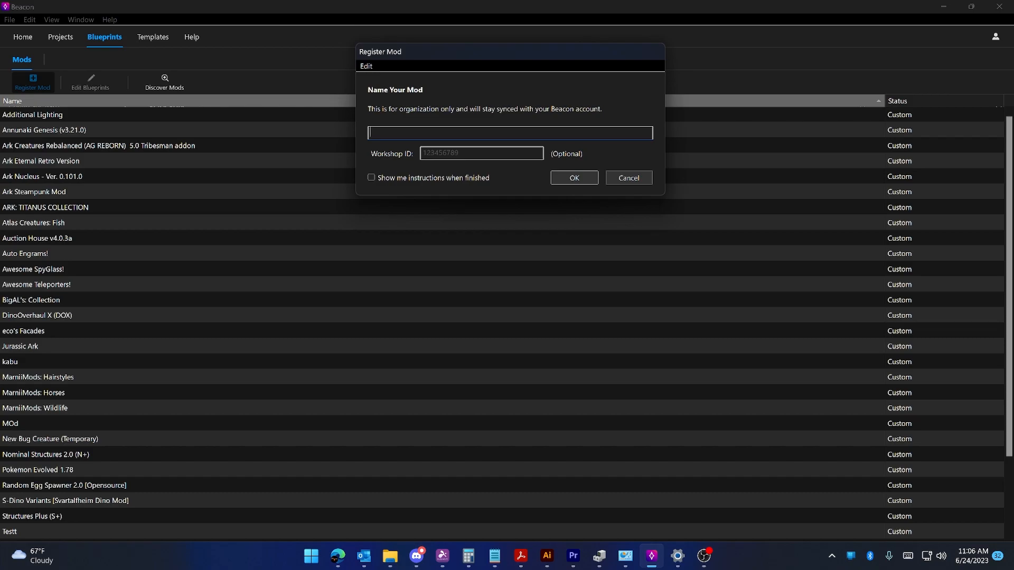
type("Test")
key("Return")
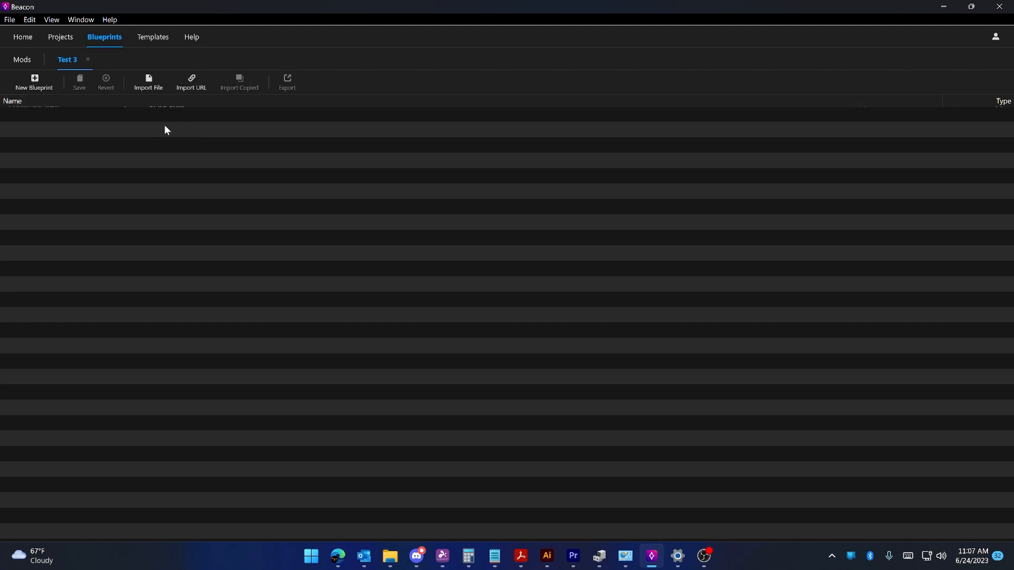
Step: Start a new Creature blueprint in the Test 3 mod and make it available on all listed maps
left_click(34, 82)
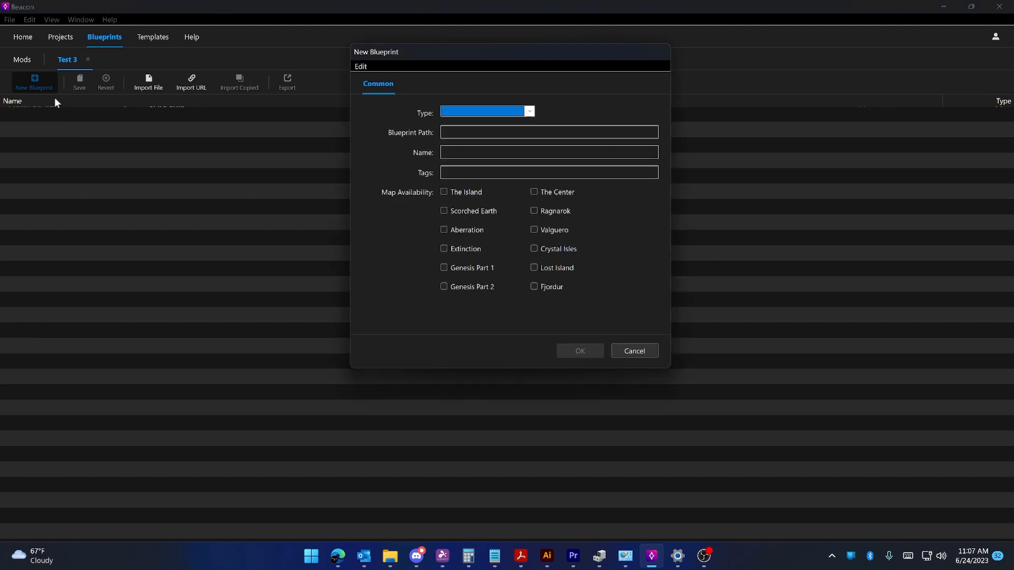
left_click(529, 112)
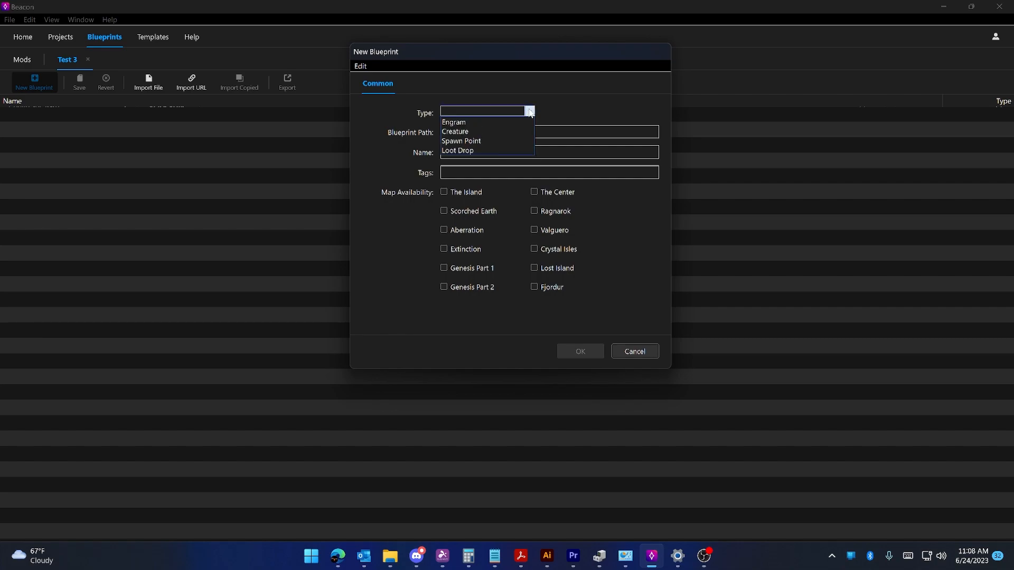
left_click(487, 133)
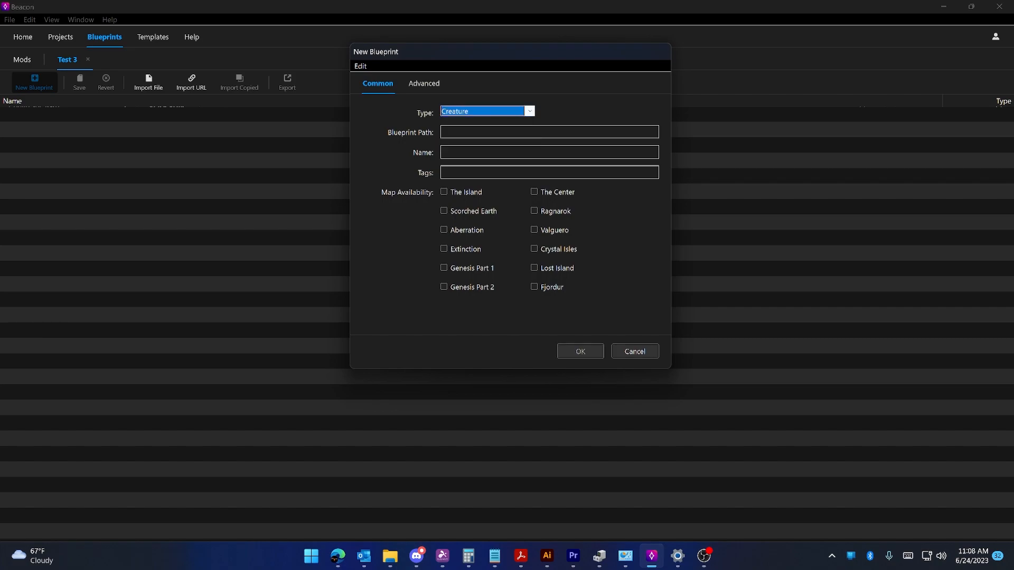
left_click(486, 133)
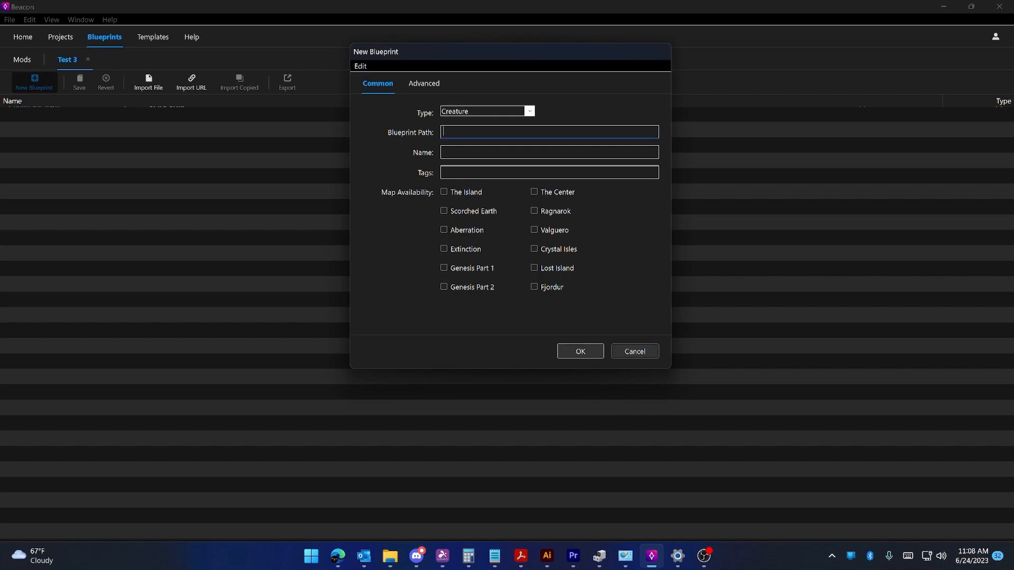
left_click(487, 152)
left_click(486, 173)
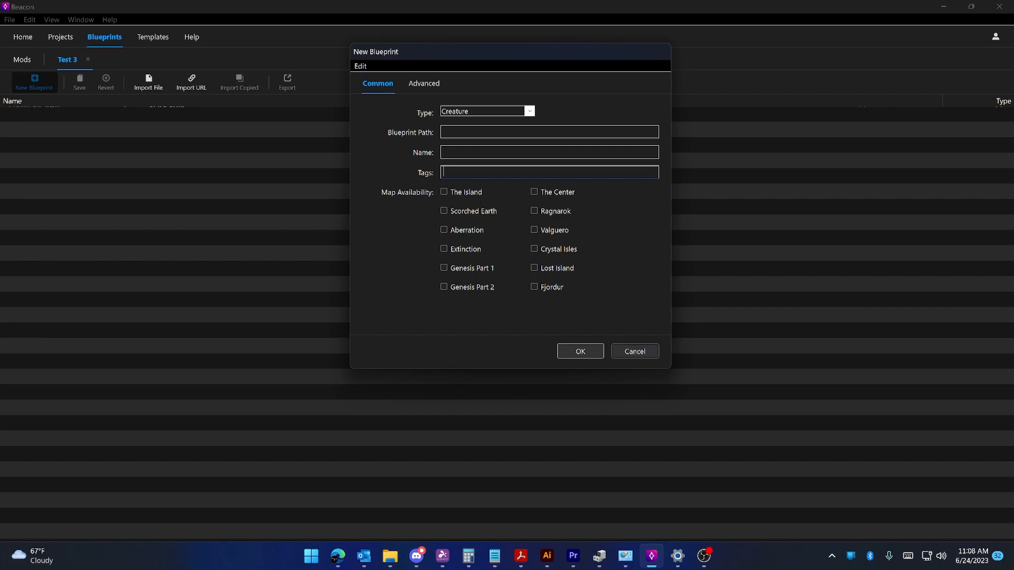
left_click(465, 192)
left_click(467, 290)
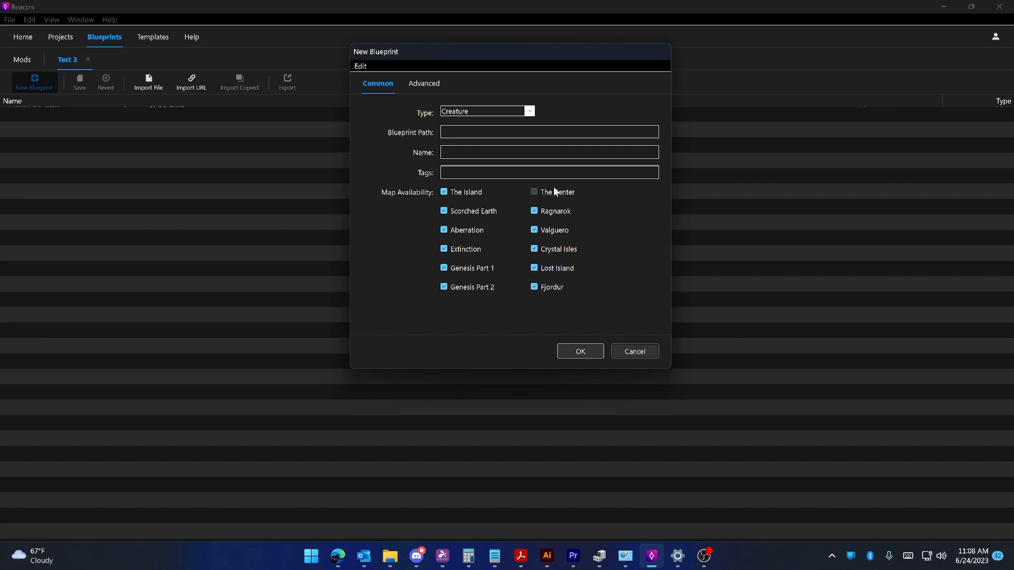
Step: Review the creature blueprint's advanced settings for incubation, maturing, mating intervals and stats
left_click(425, 85)
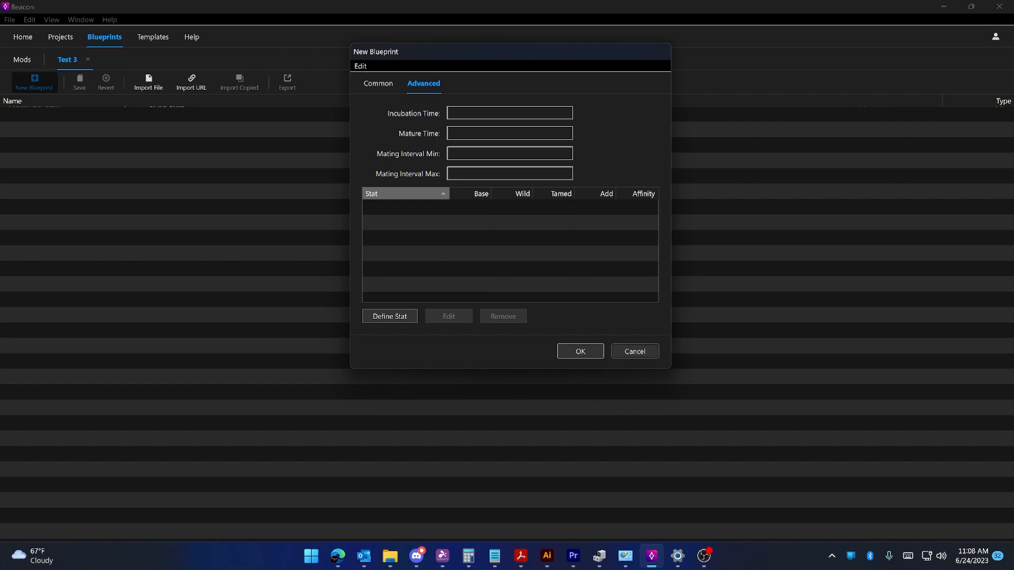
key("Tab")
key("Tab")
key("Tab")
left_click(388, 85)
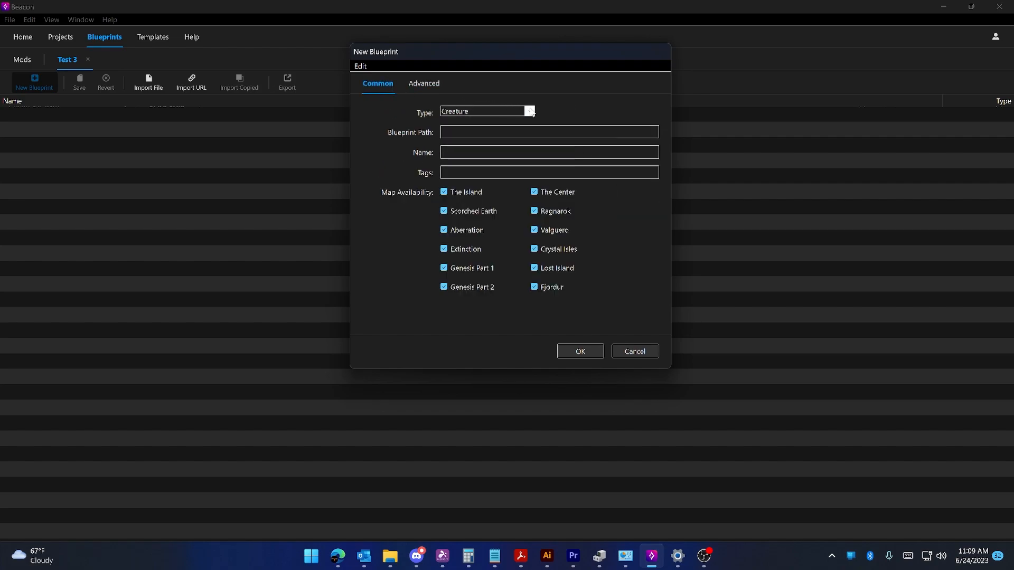
Step: Change the new blueprint's type to Engram and review its advanced unlock, stack size and crafting recipe settings
left_click(530, 111)
left_click(505, 120)
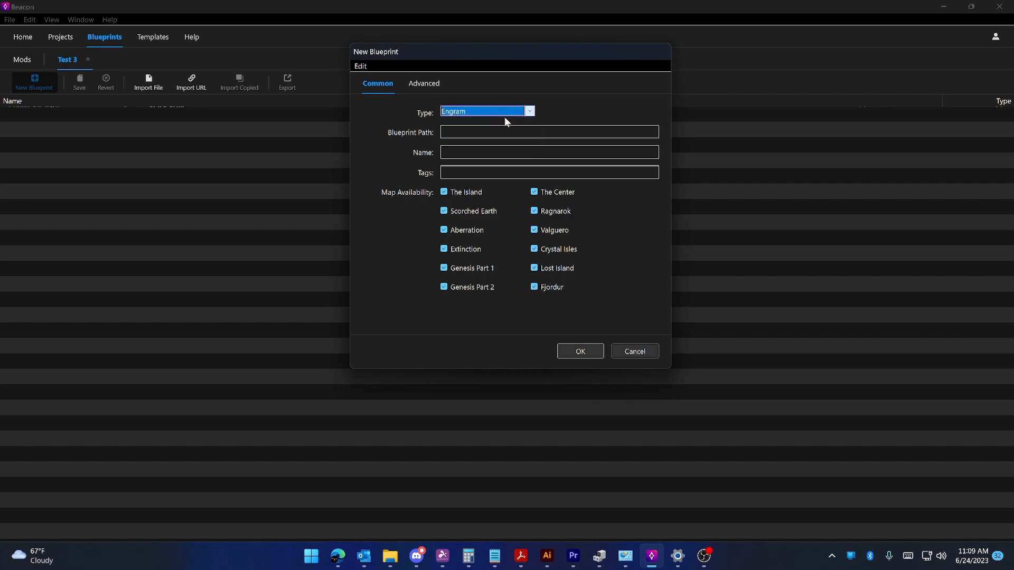
left_click(434, 86)
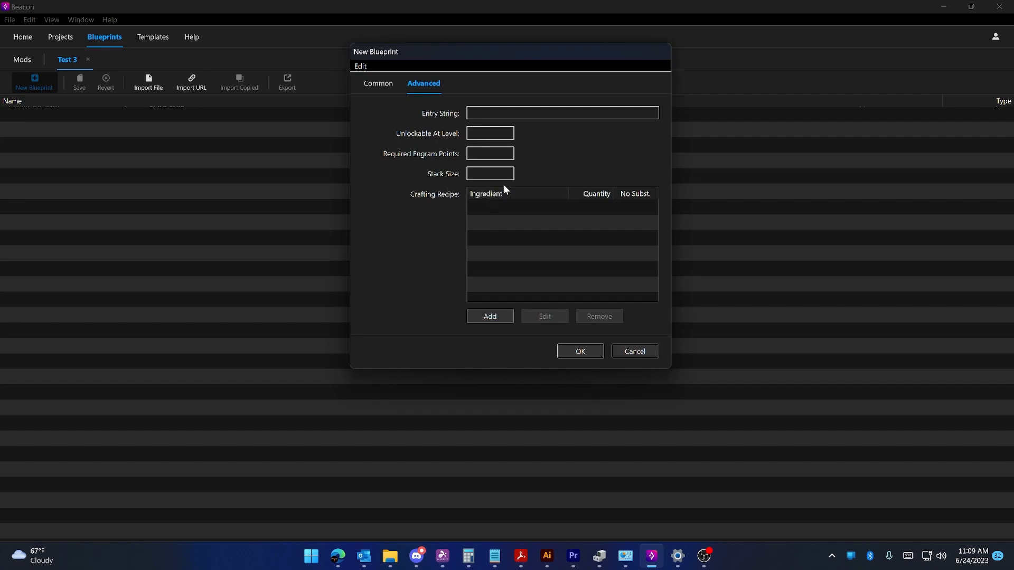
left_click(392, 84)
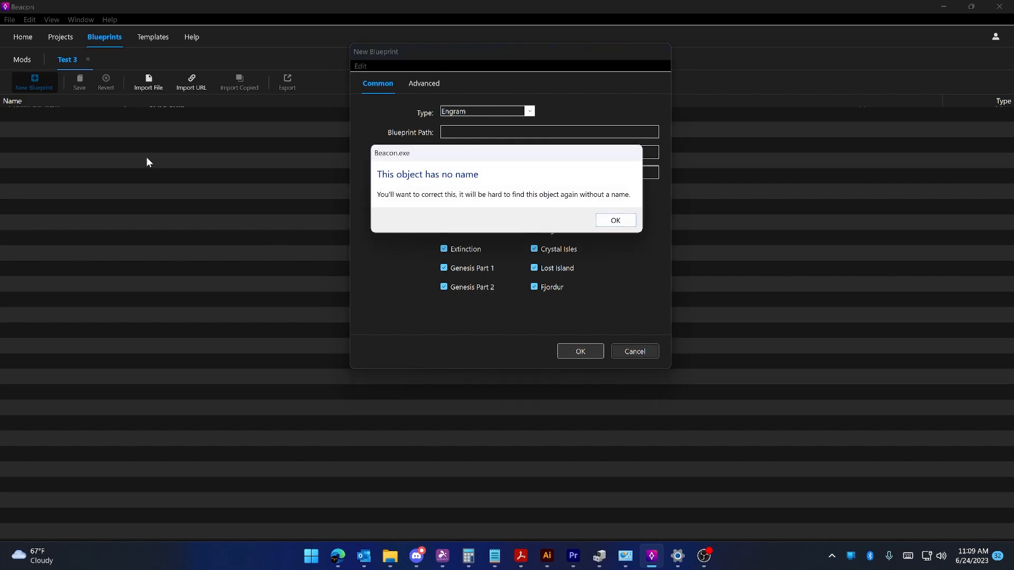
Step: Discard the unnamed engram blueprint and check the Downloads folder for JSON files that can be imported into the Test 3 mod
left_click(616, 221)
left_click(629, 351)
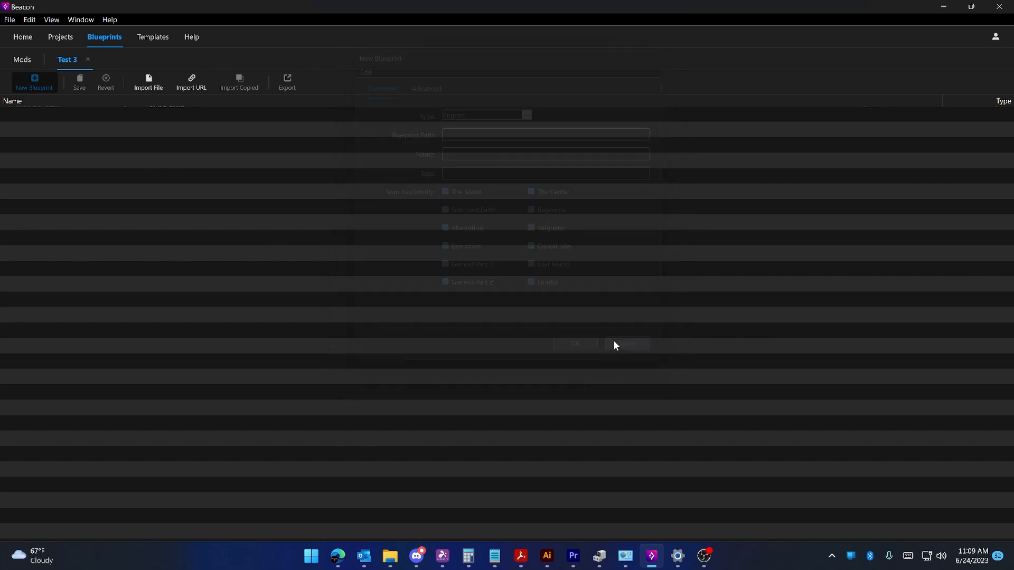
left_click(151, 84)
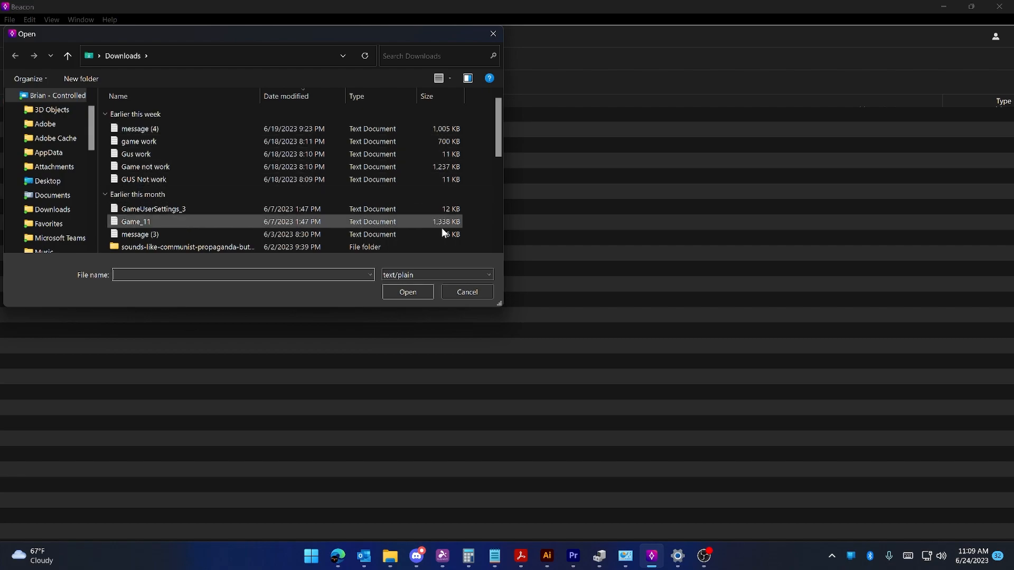
left_click(485, 274)
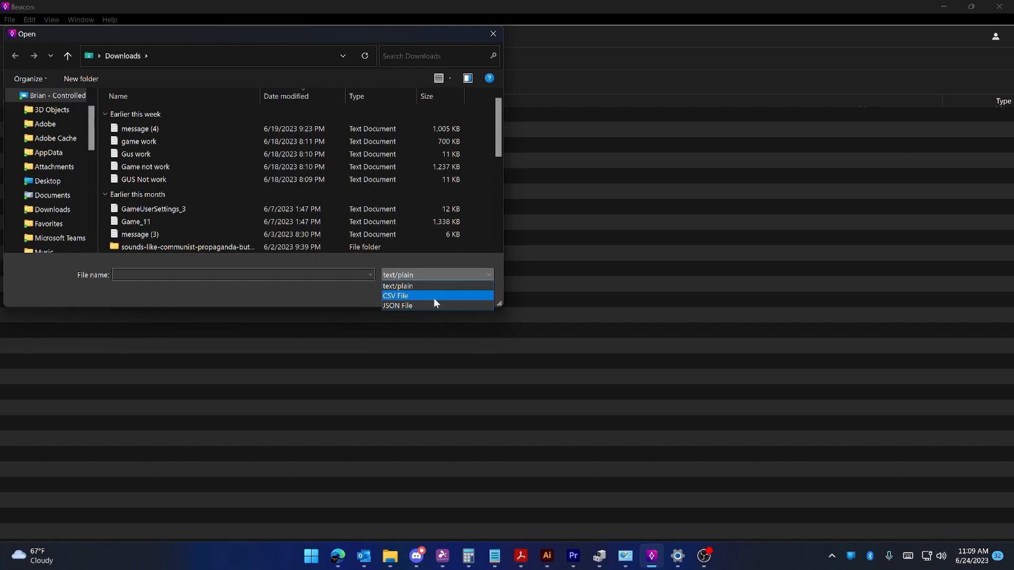
left_click(420, 305)
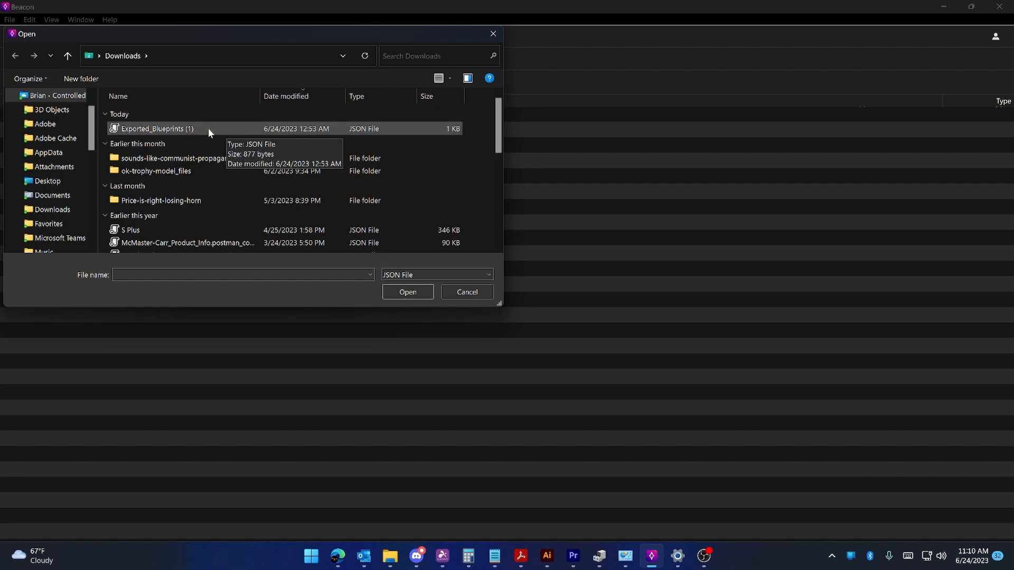
left_click(466, 293)
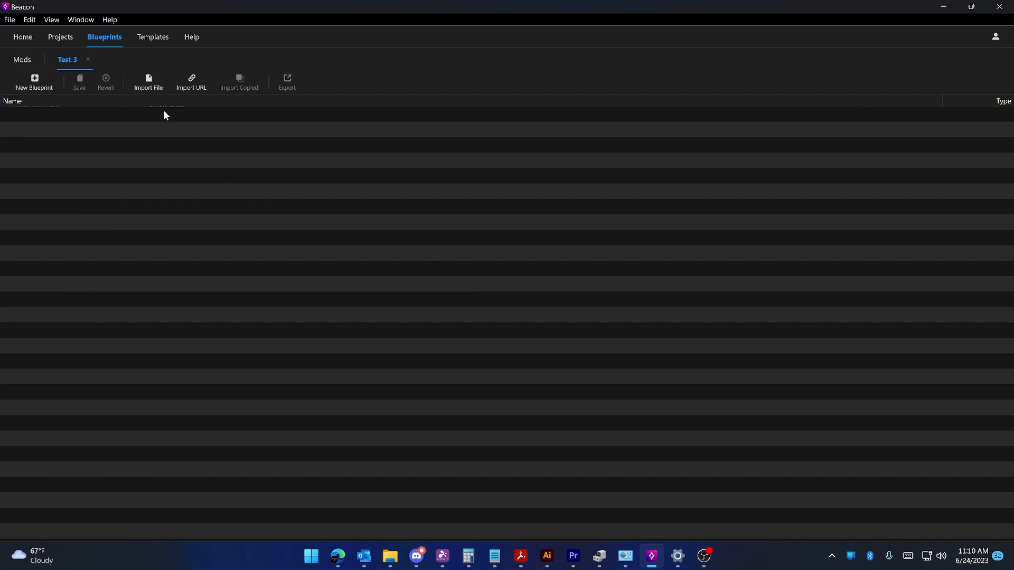
Step: Open mod discovery from the mods list, examine its Ark path and desired mod IDs settings, and close it
left_click(24, 60)
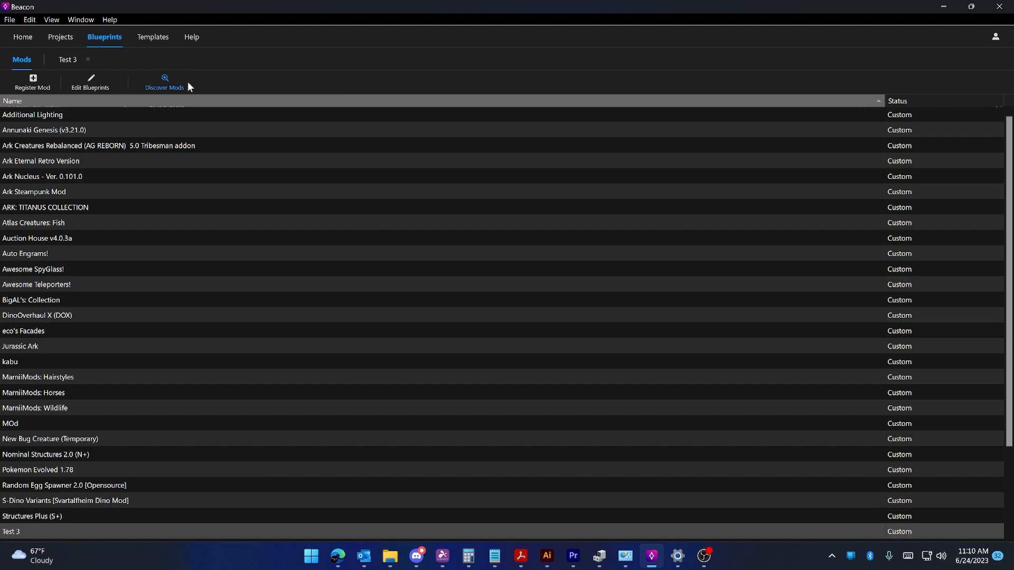
left_click(169, 84)
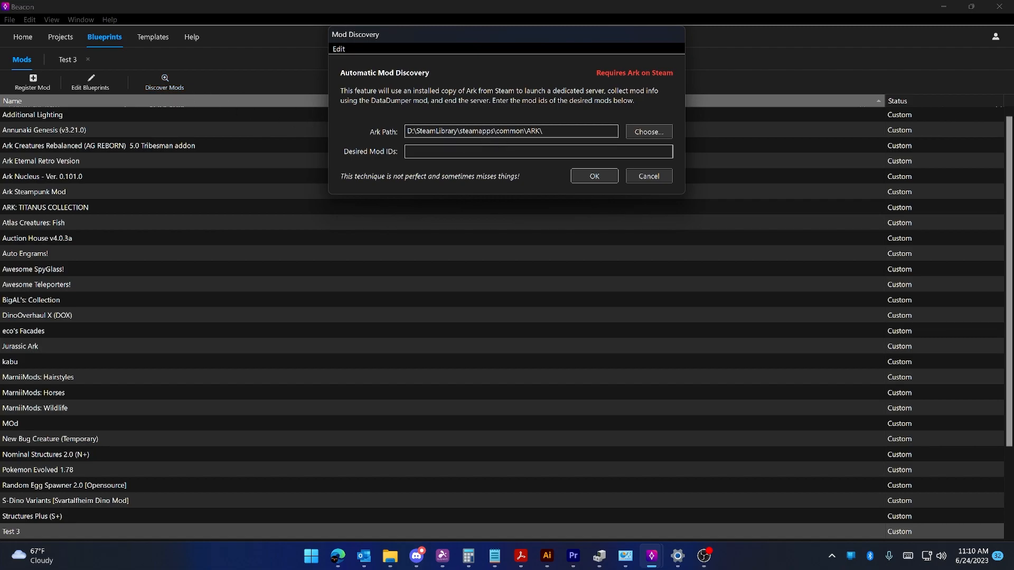
left_click_drag(547, 131, 405, 131)
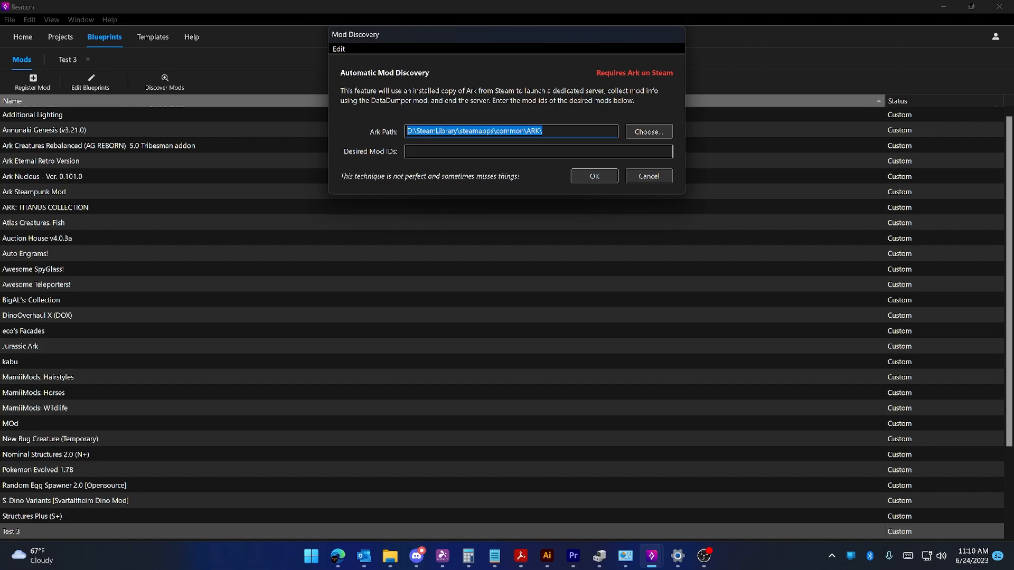
left_click(549, 131)
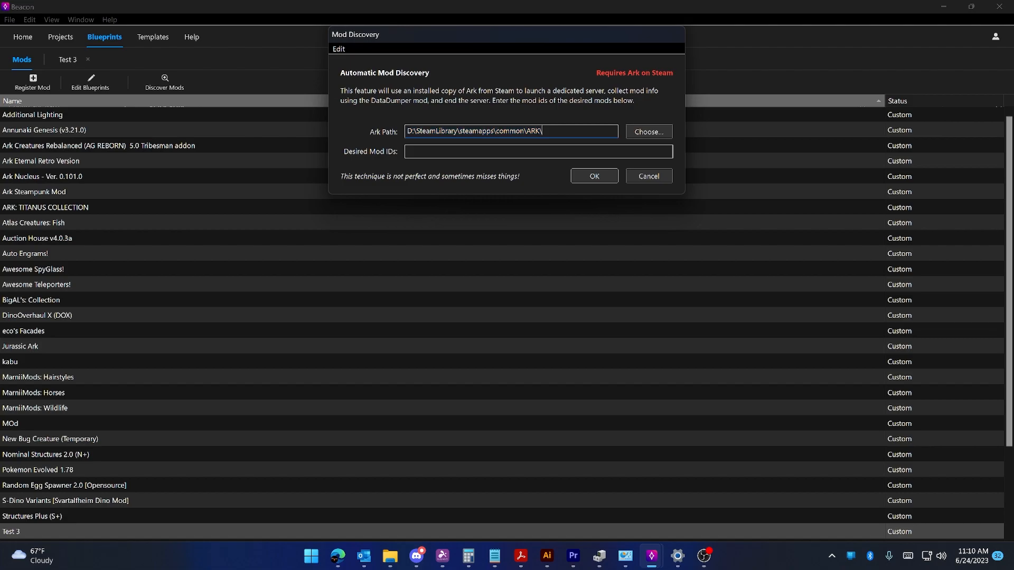
left_click(448, 152)
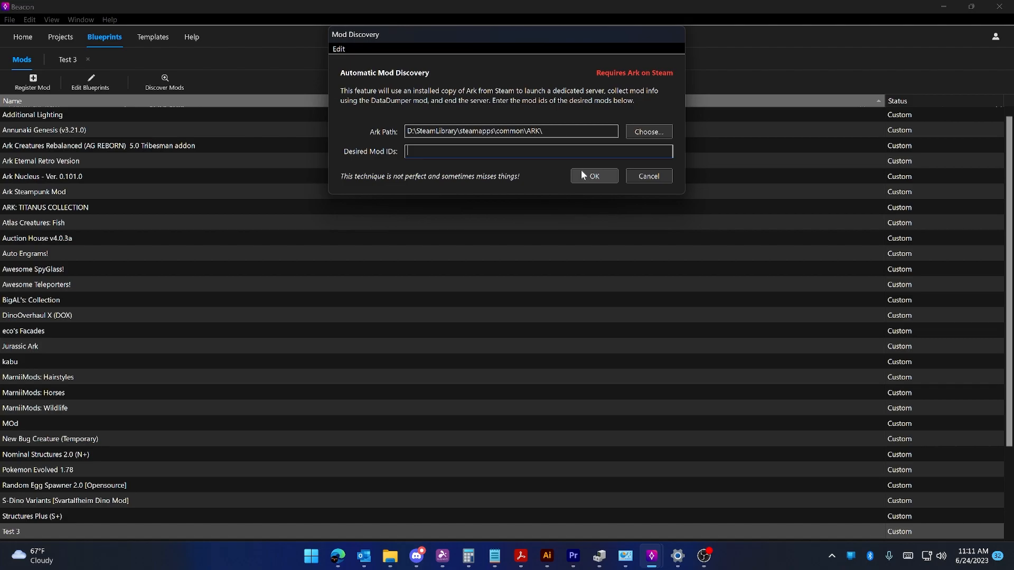
left_click(591, 179)
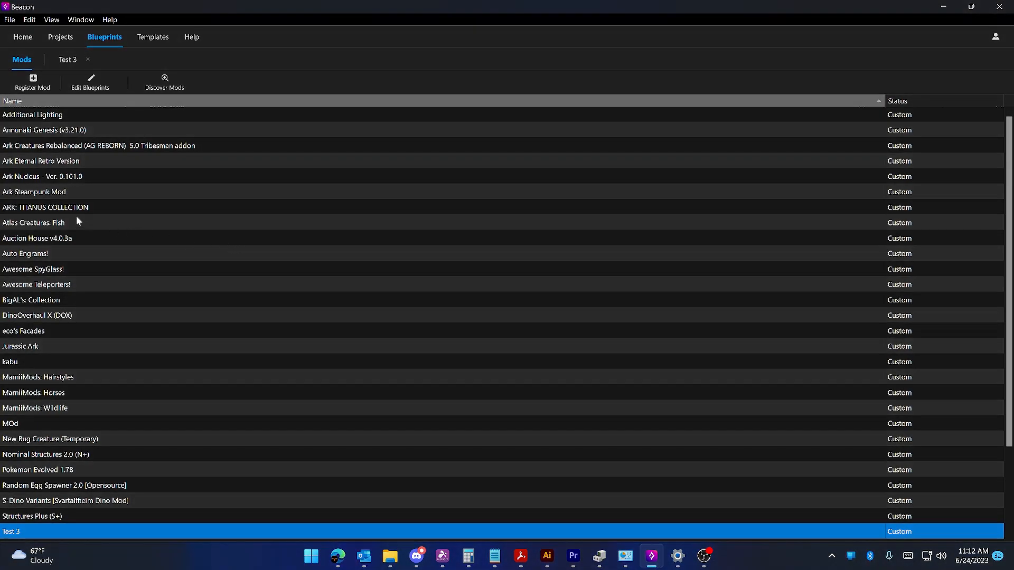
Step: Try exporting the Ark Steampunk Mod engrams from Airship Deck through Citronal to a JSON file
double_click(97, 195)
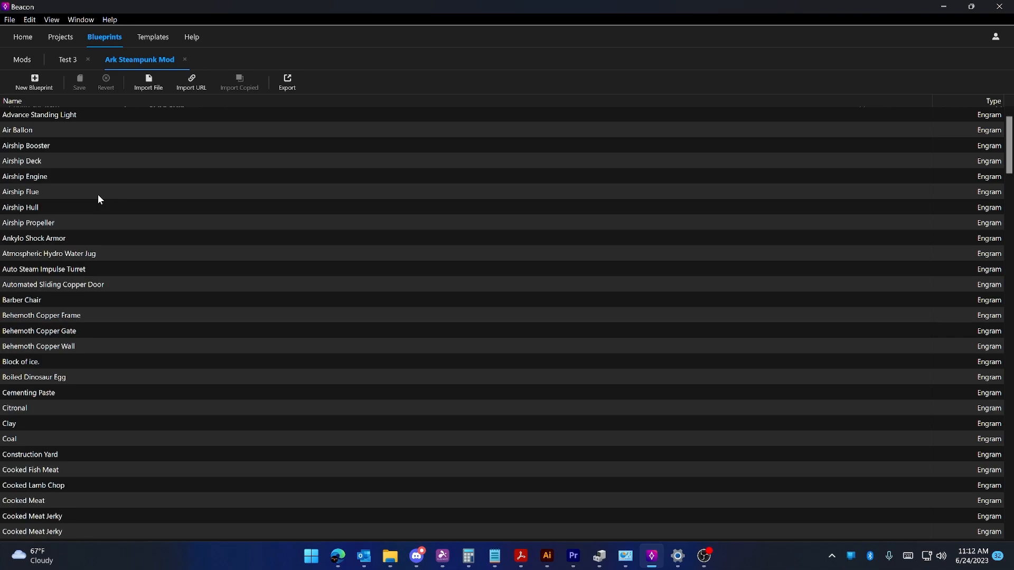
left_click_drag(80, 142, 84, 265)
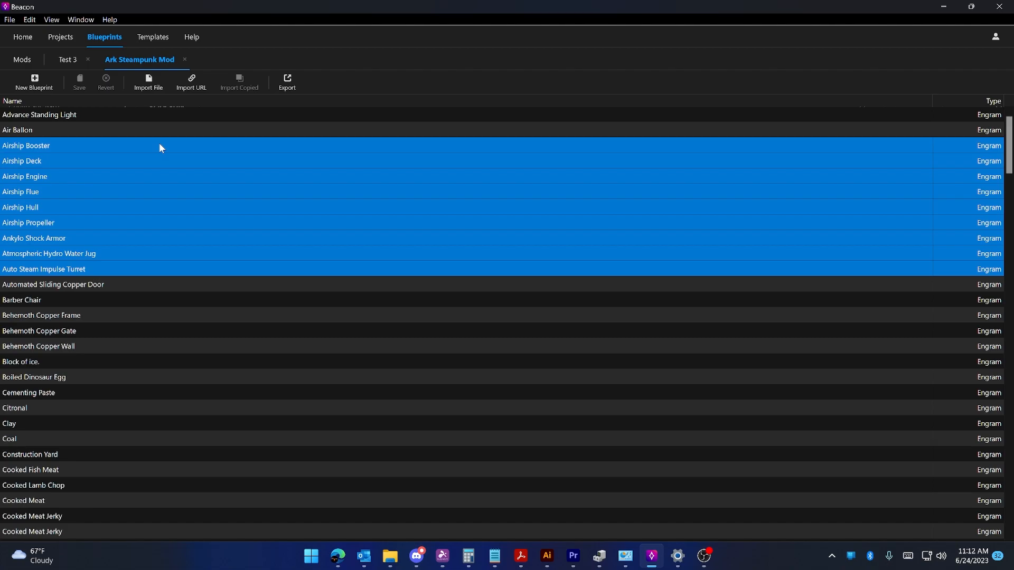
left_click(136, 130)
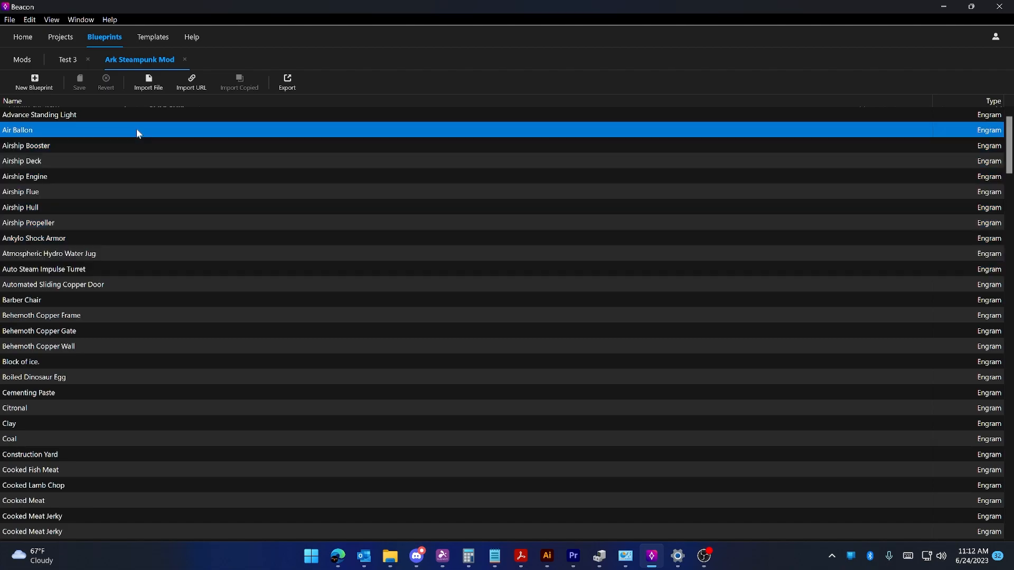
left_click_drag(165, 161, 165, 410)
left_click(294, 87)
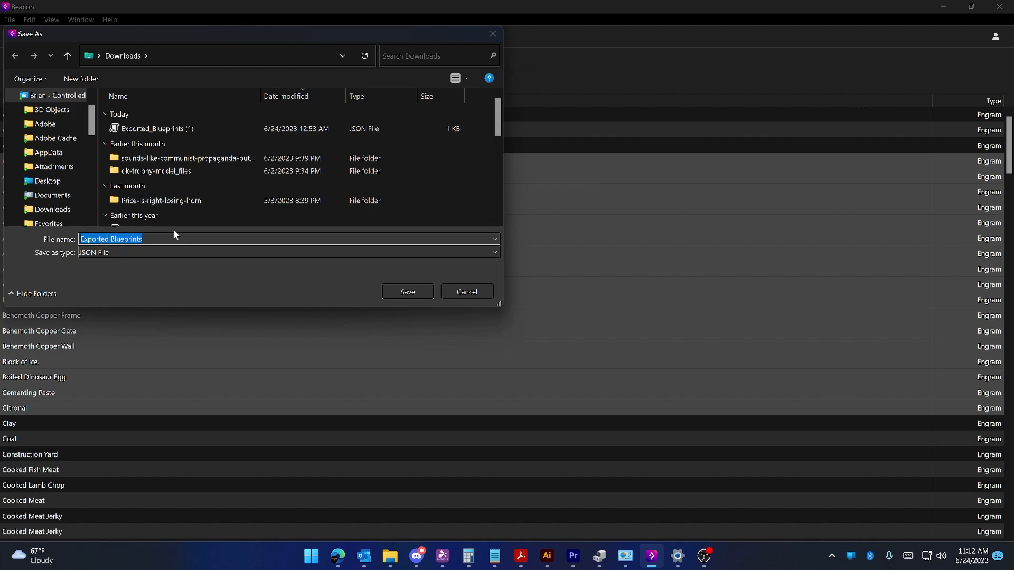
left_click(462, 293)
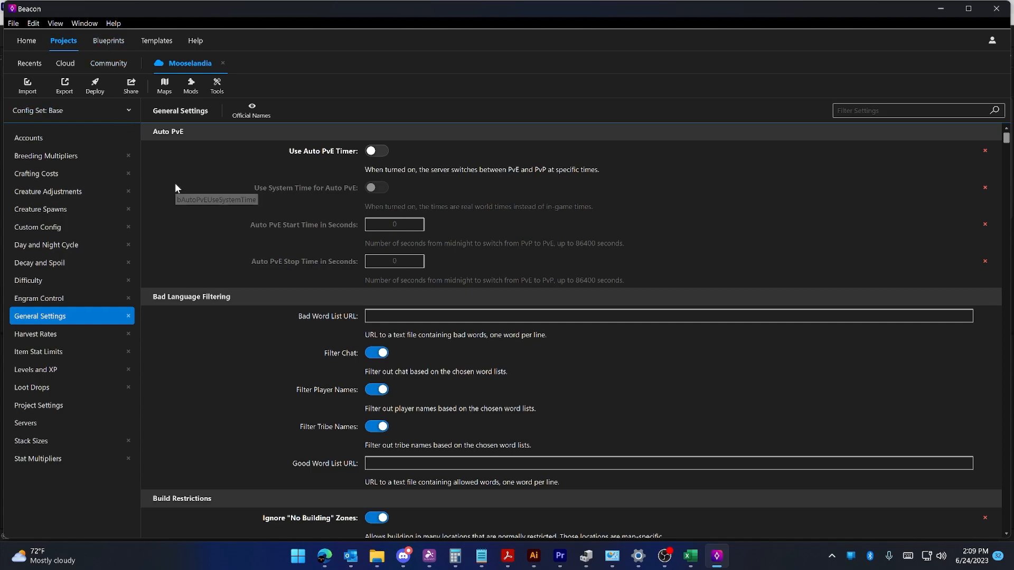
Step: Open the Mooselandia project's mod selection and look through the Universal and Steam Only mods
left_click(192, 94)
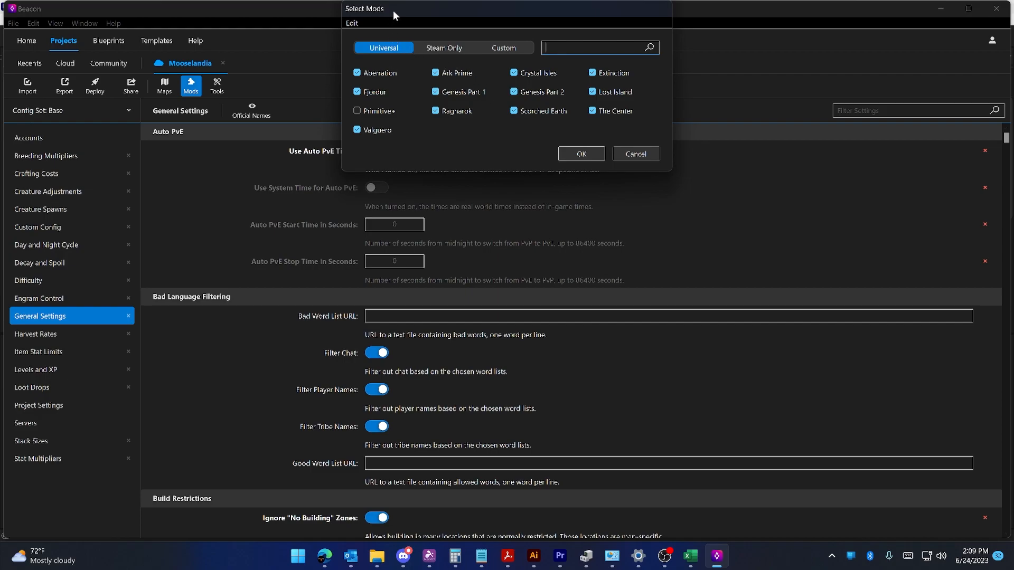
left_click_drag(393, 11, 386, 34)
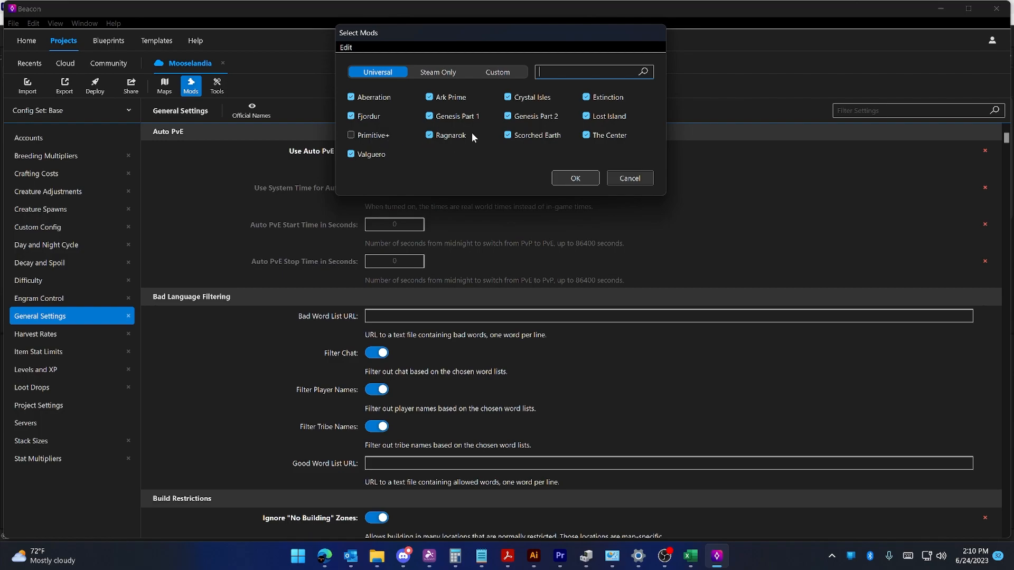
left_click(453, 74)
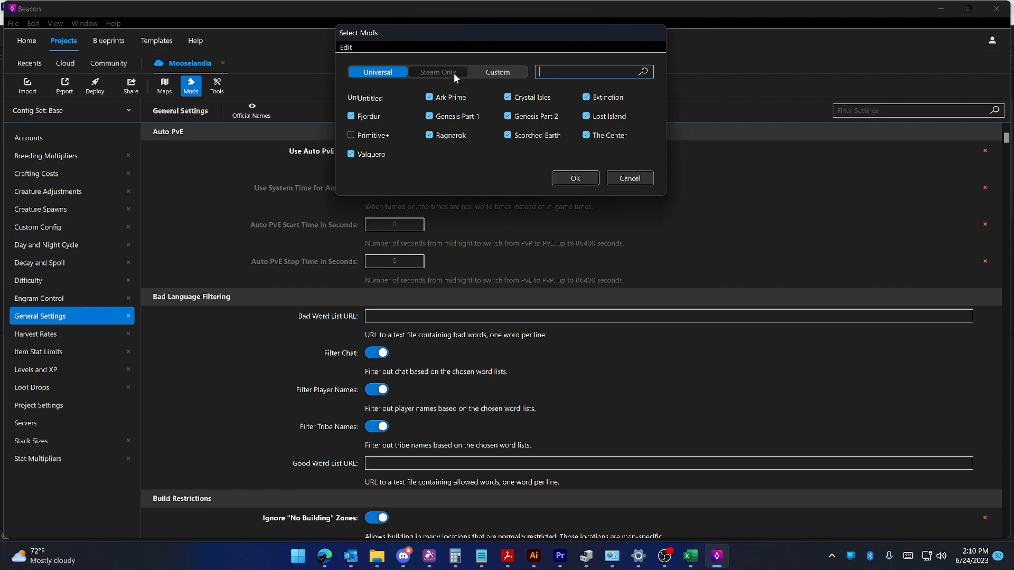
left_click(528, 295)
left_click(526, 295)
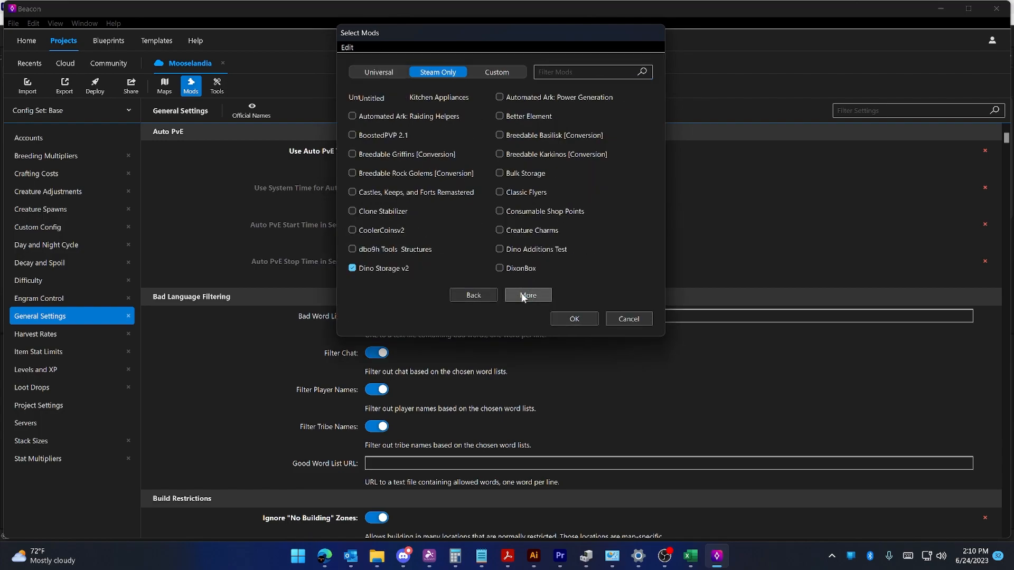
left_click(524, 294)
left_click(464, 275)
left_click(473, 292)
left_click(474, 291)
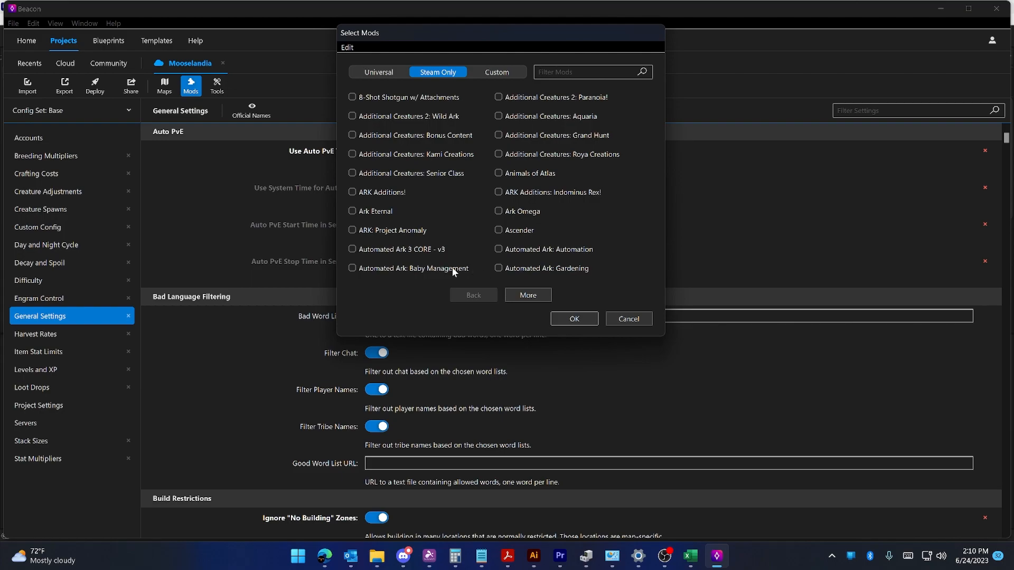
left_click(521, 295)
left_click(524, 295)
left_click(520, 297)
left_click(480, 294)
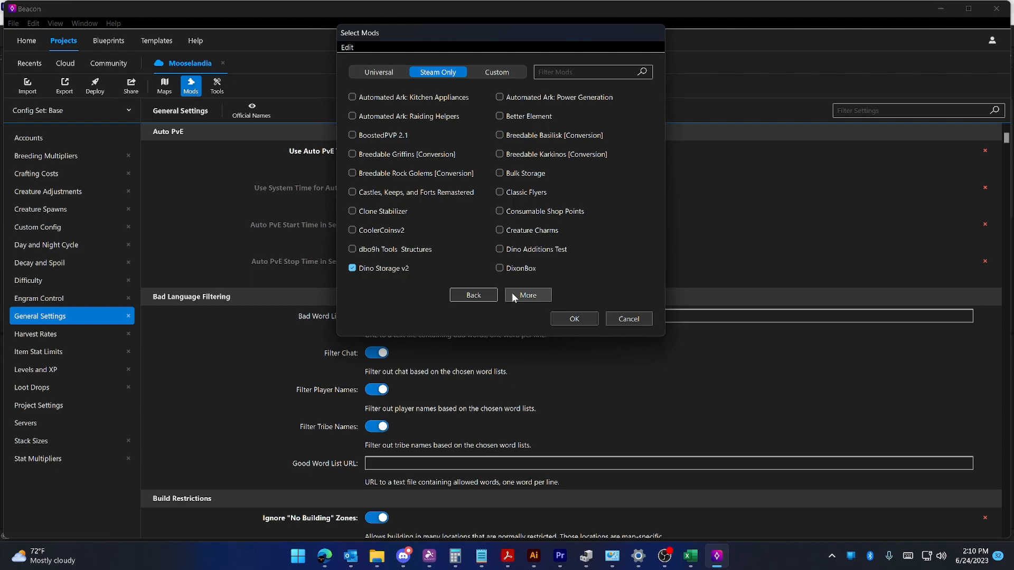
left_click(462, 295)
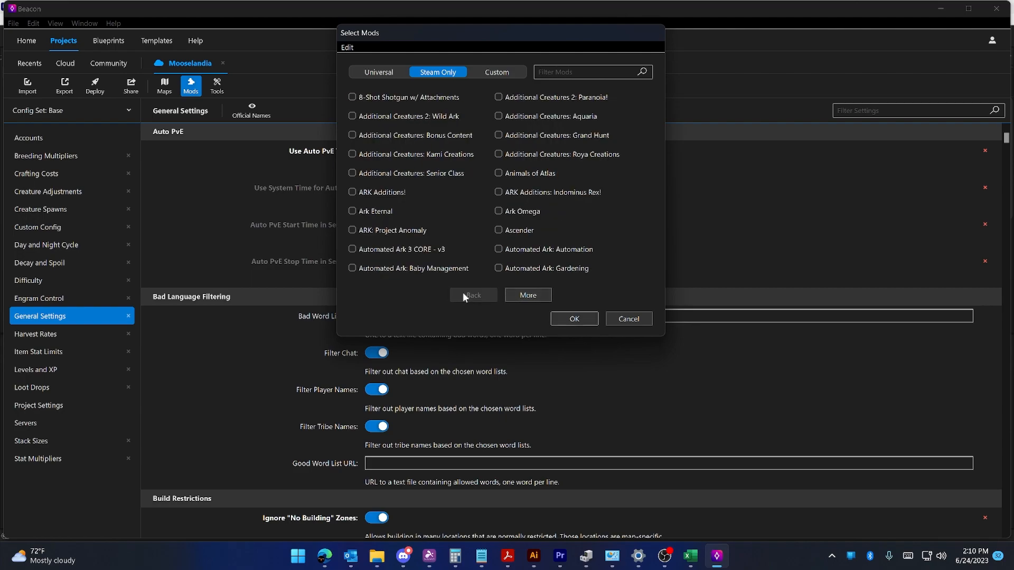
left_click(516, 294)
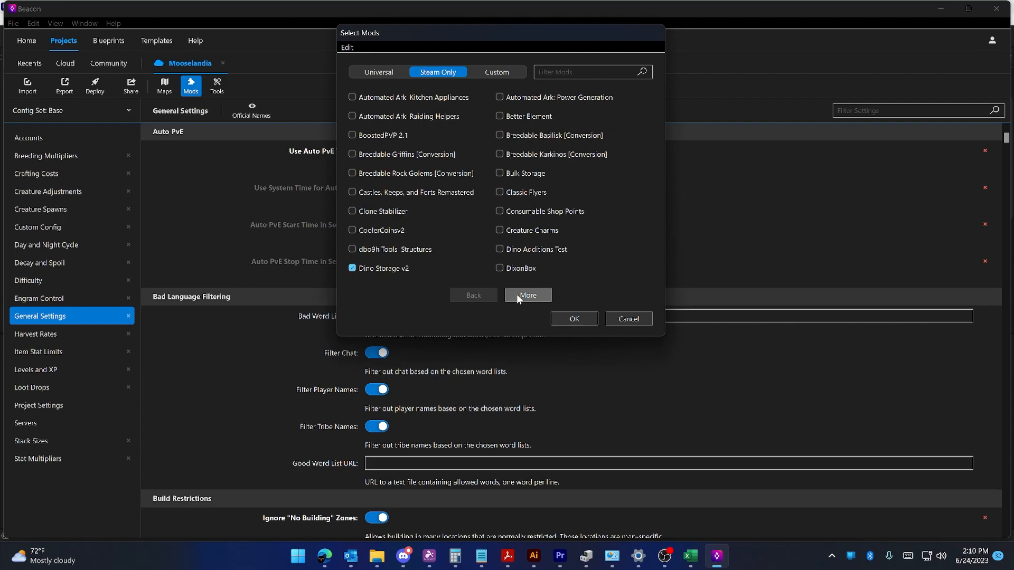
left_click(513, 295)
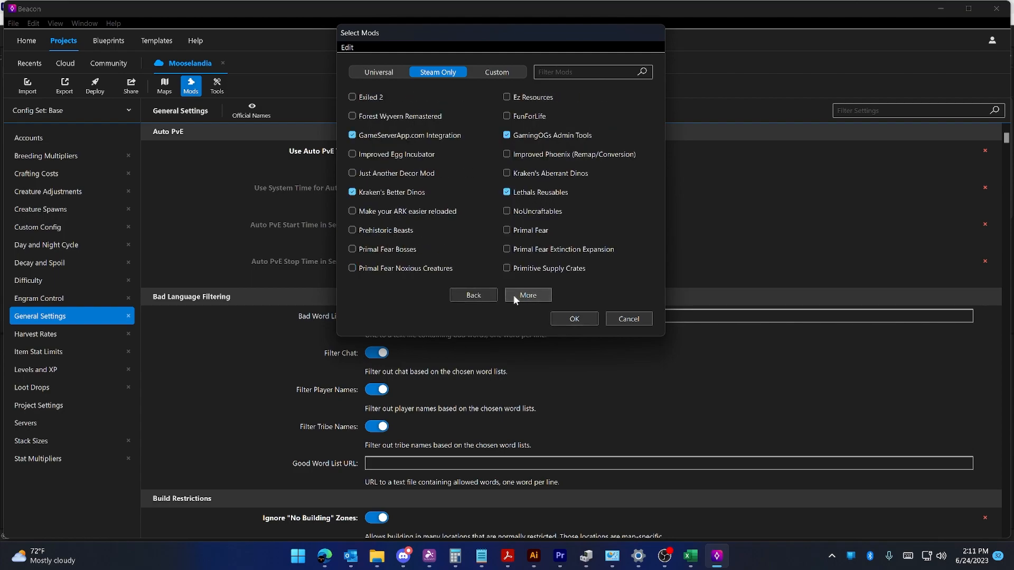
Step: Filter the Steam Only mods for "super" and clear the filter
left_click(581, 72)
type("super")
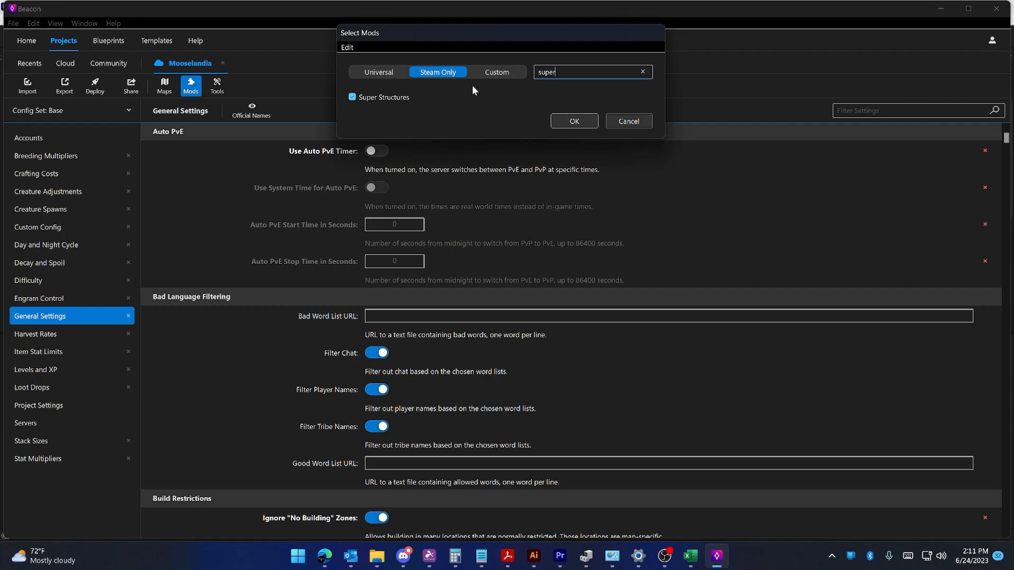
left_click(643, 72)
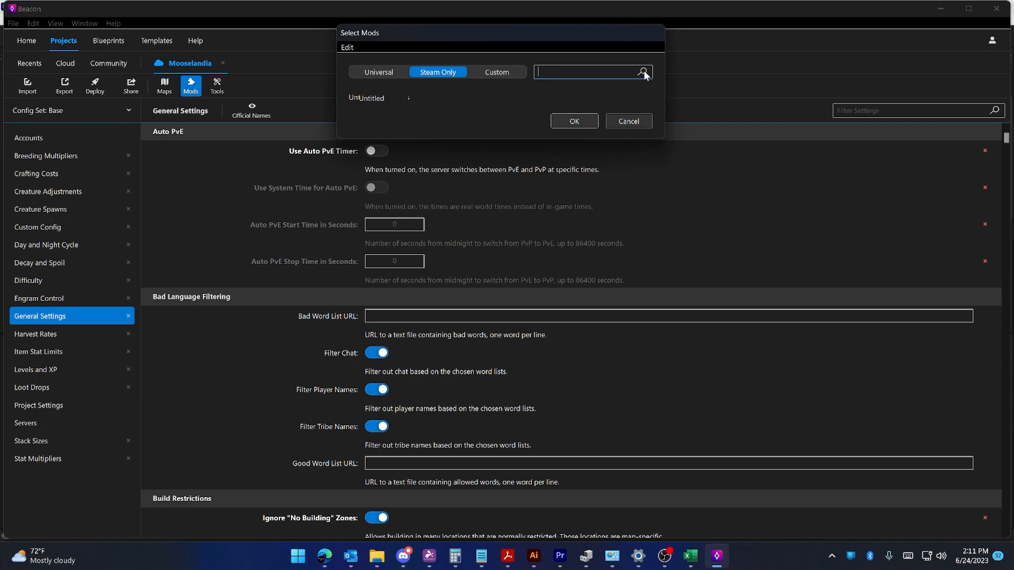
Step: Look through all the custom mods available to Mooselandia and accept the mod selection
left_click(487, 73)
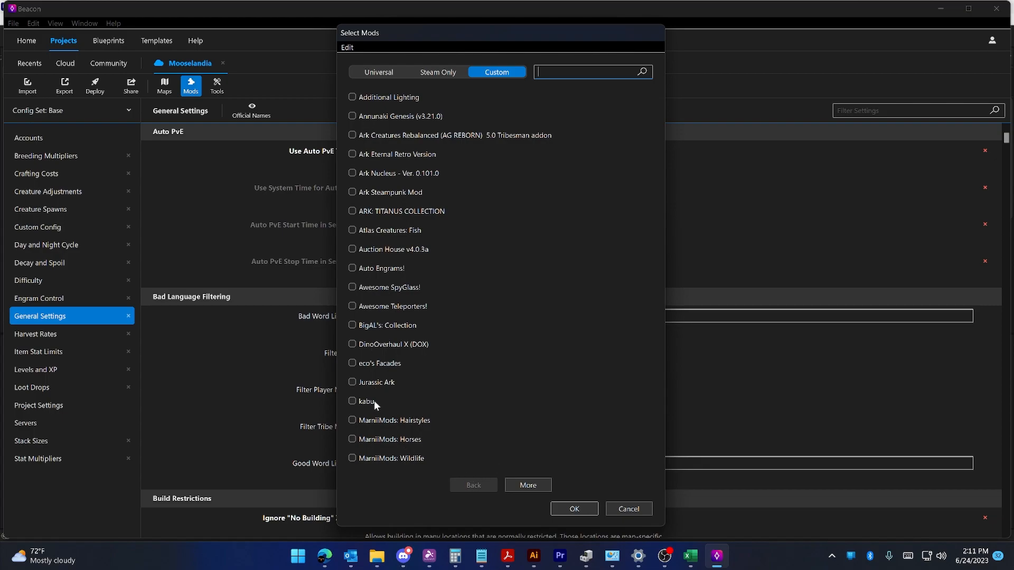
left_click(526, 485)
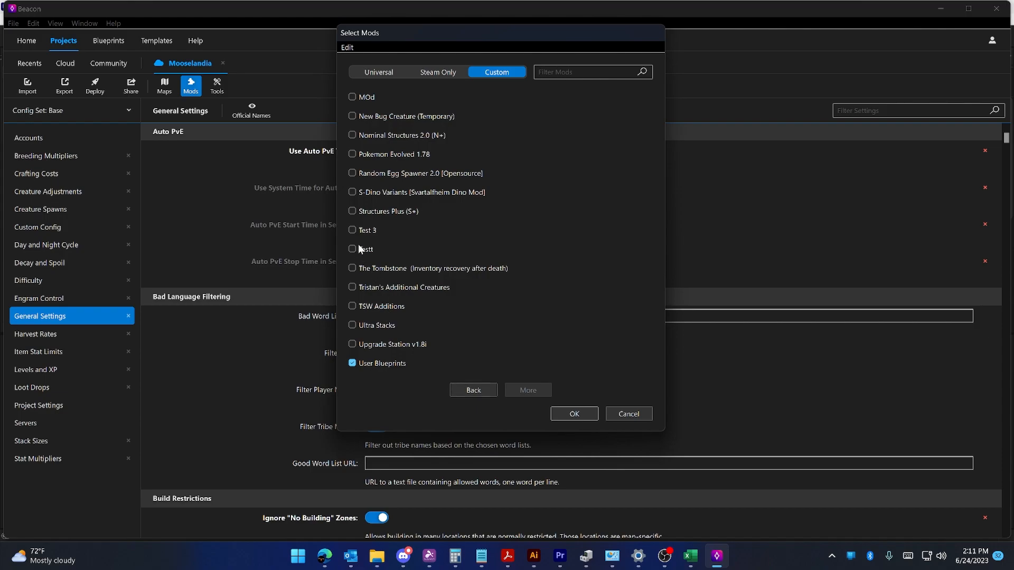
left_click(589, 414)
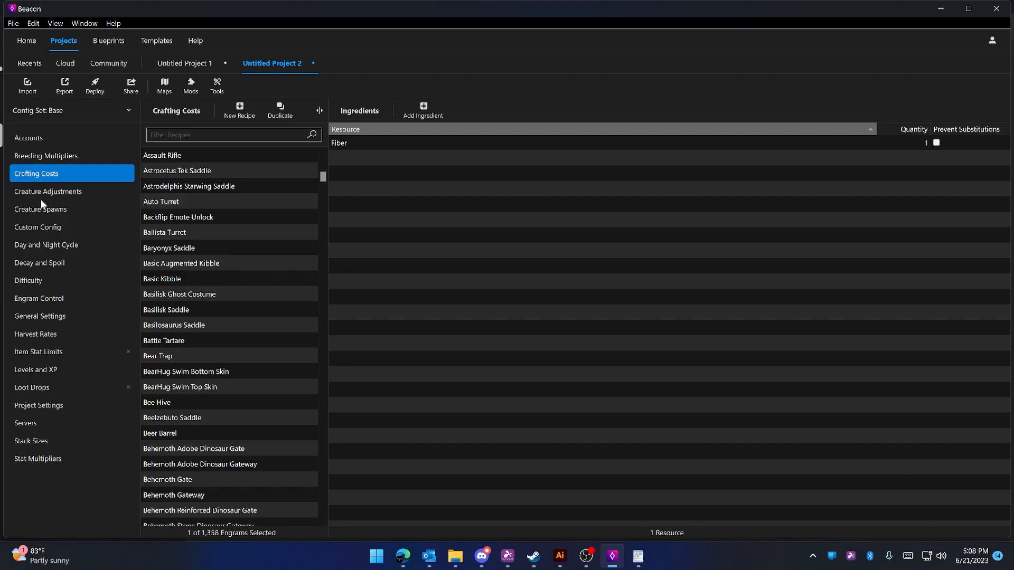
Step: View the Project Settings, Difficulty and Engram Control sections of Untitled Project 2
left_click(56, 403)
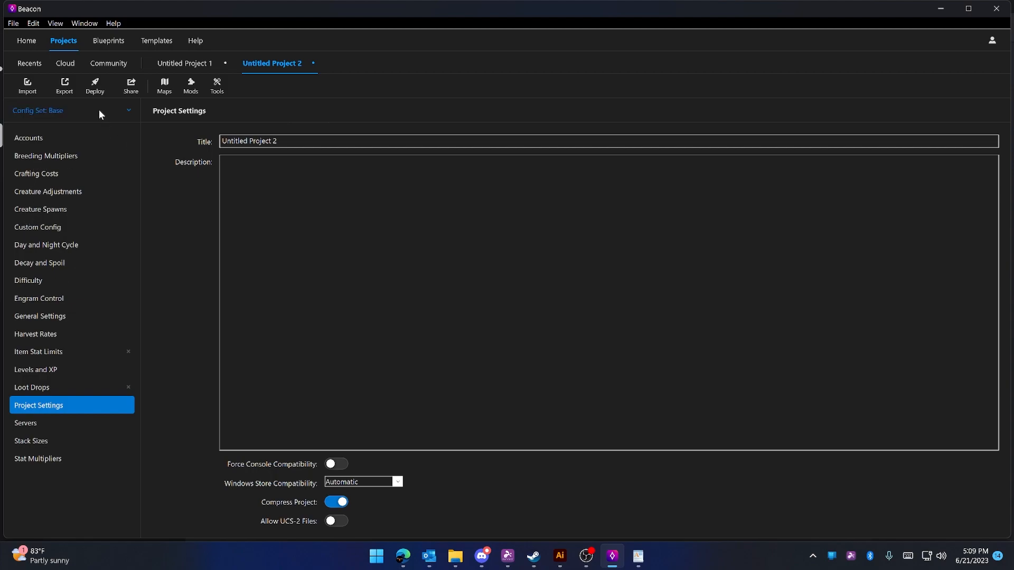
left_click(129, 110)
left_click(131, 109)
left_click(131, 110)
left_click(109, 287)
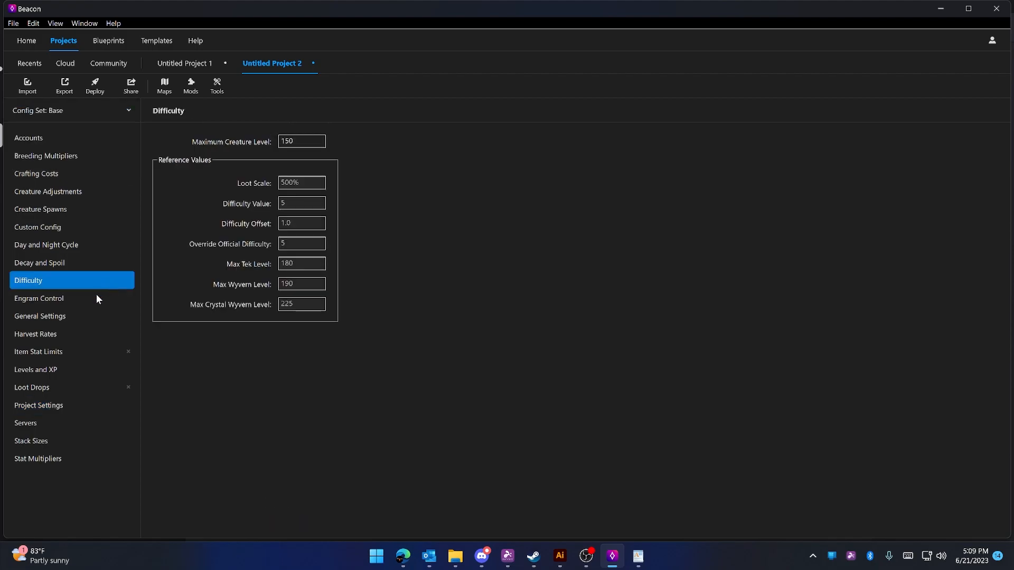
left_click(67, 295)
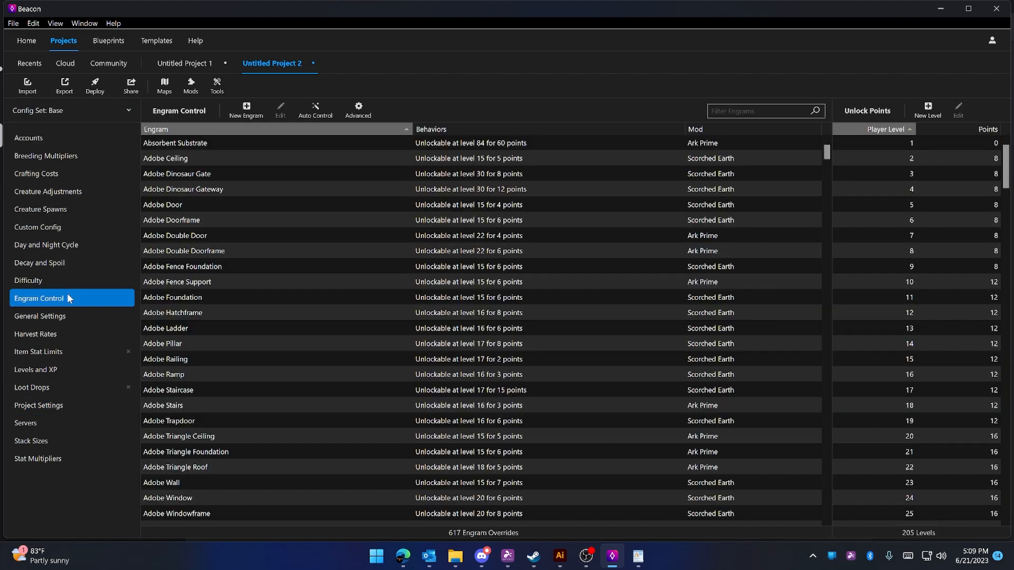
Step: Create and switch to a new config set named "Weekend Bonus" in Untitled Project 2
left_click(87, 110)
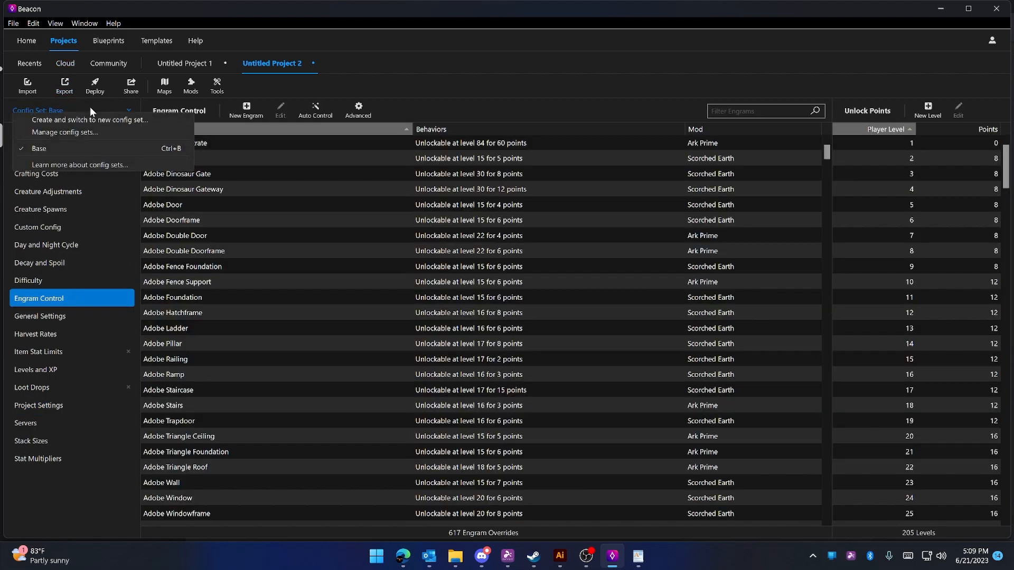
left_click(130, 119)
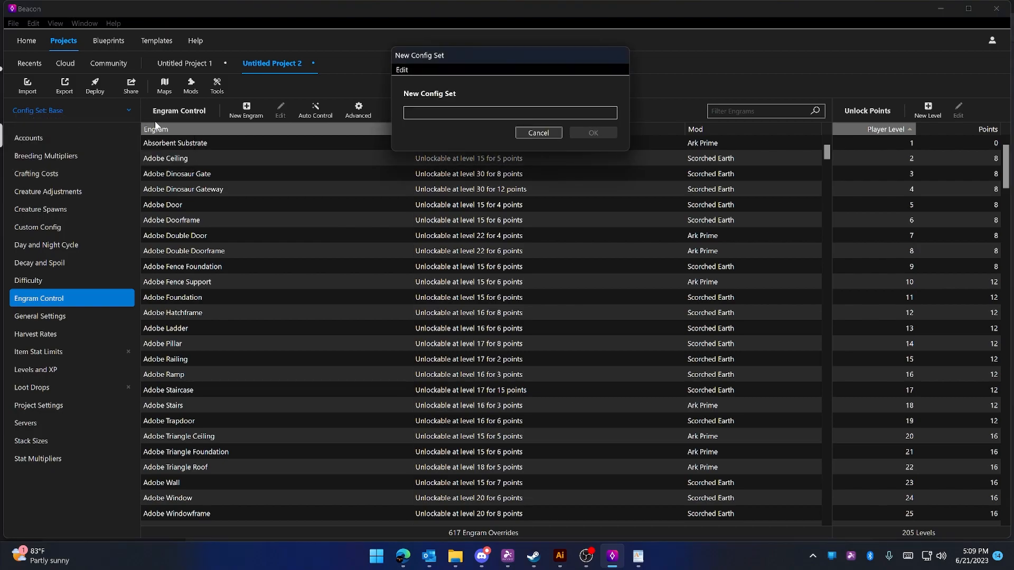
type("Weekdmn")
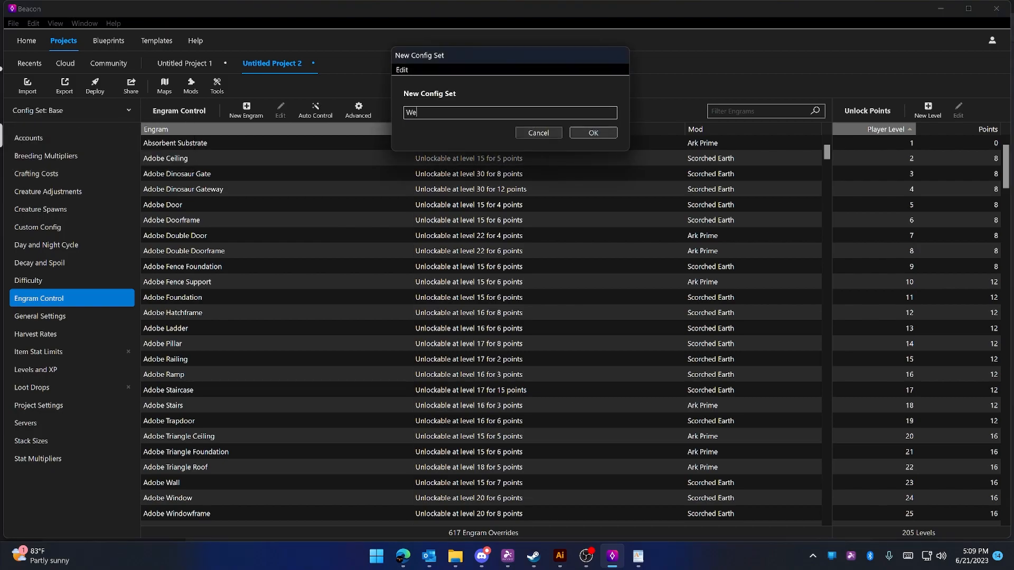
key("BackSpace")
key("BackSpace")
key("BackSpace")
type("end Bonus")
key("Return")
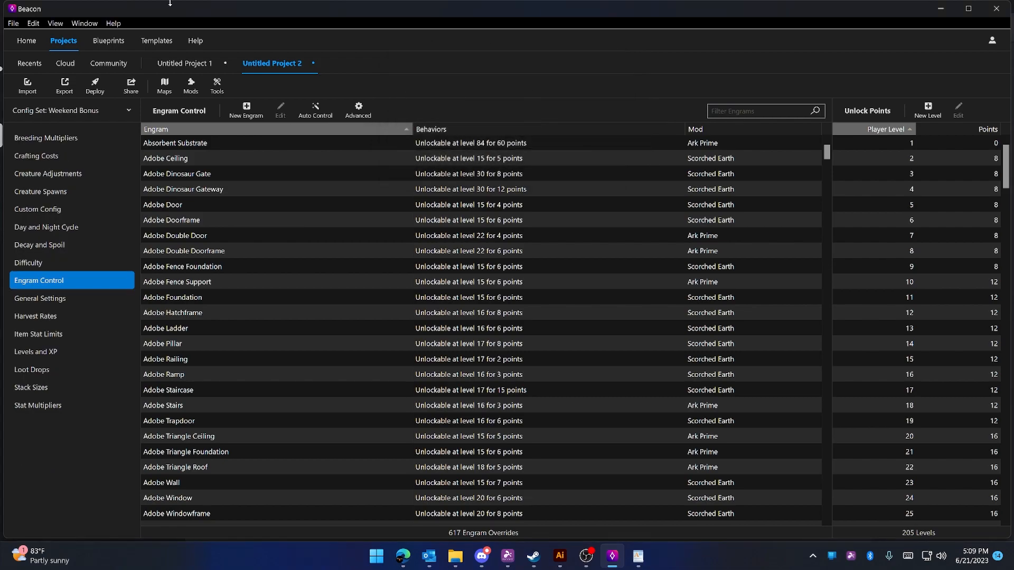
Step: Look through the Crafting Costs, Creature Adjustments and Creature Spawns sections of the Weekend Bonus config set
left_click(90, 159)
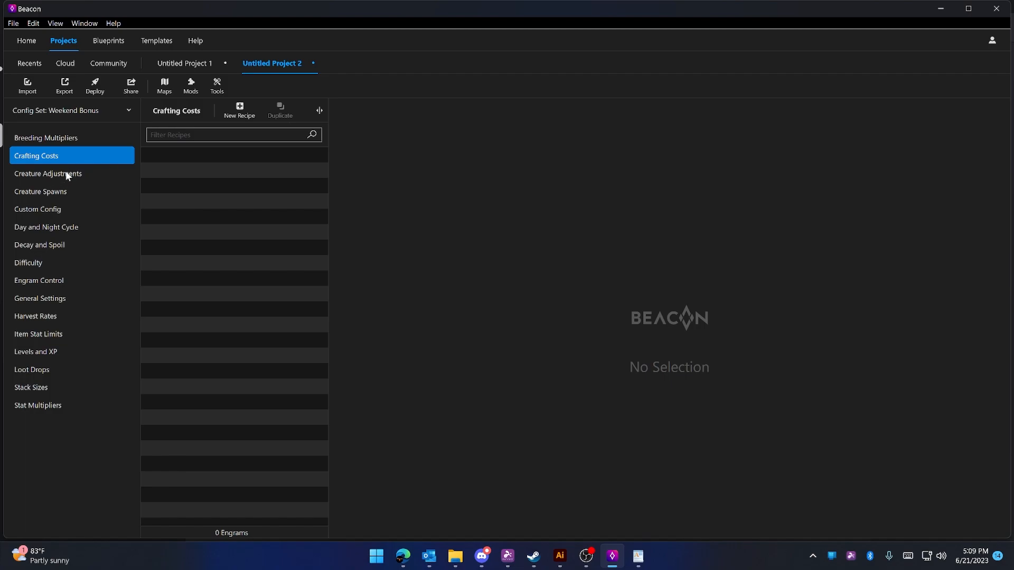
left_click(68, 176)
left_click(58, 189)
left_click(66, 174)
left_click(71, 156)
left_click(243, 112)
key("Escape")
Step: Scale all crafting costs in Weekend Bonus with the Adjust All Crafting Costs tool and view the Air Guitar Emote Unlock ingredients
left_click(220, 90)
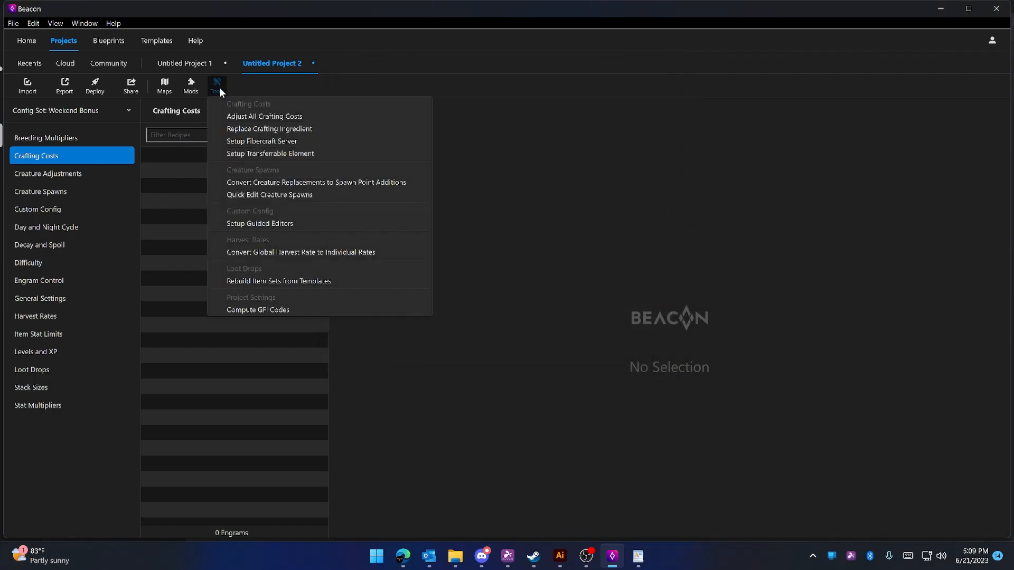
left_click(318, 116)
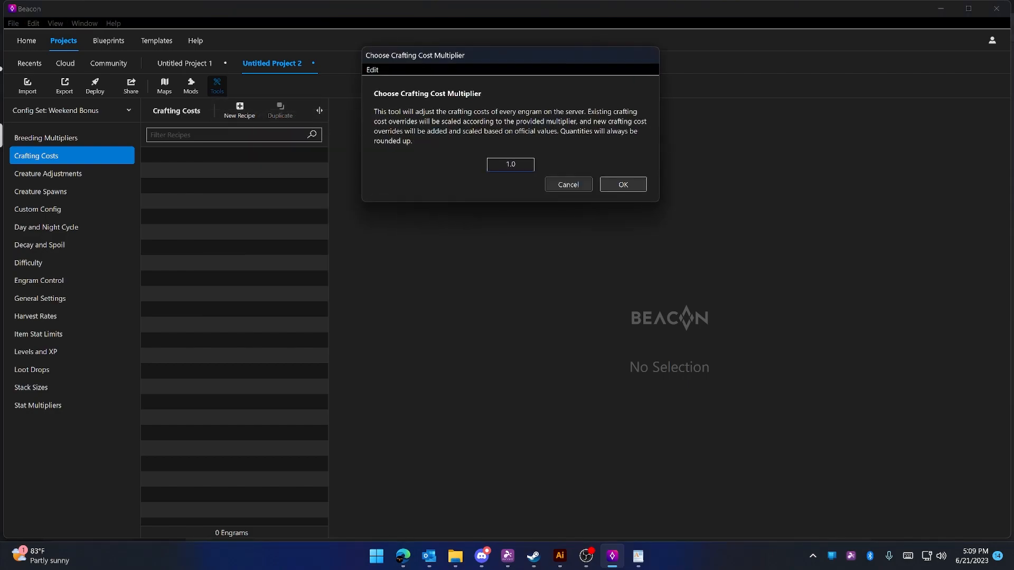
left_click_drag(526, 165, 400, 160)
key("Return")
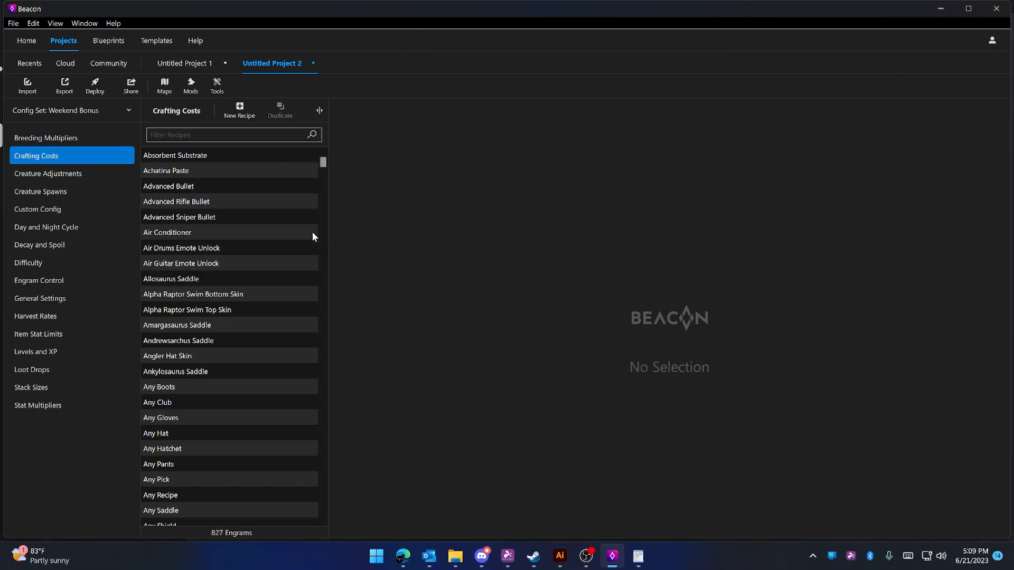
left_click(274, 263)
scroll(267, 248, "down", 20)
scroll(251, 287, "down", 5)
scroll(246, 296, "up", 15)
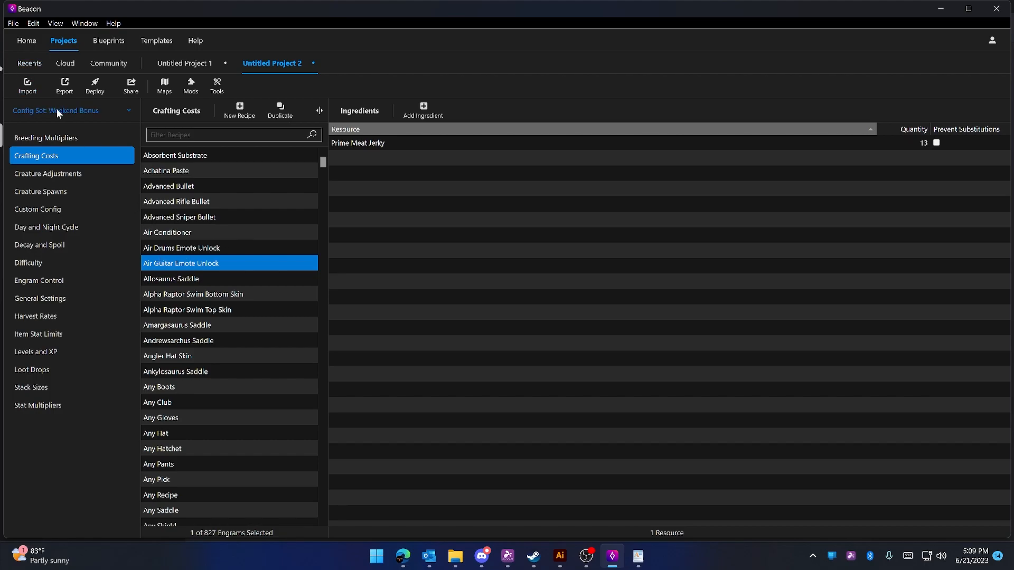
Step: Switch back to the Base config set and open its Project Settings
left_click(85, 114)
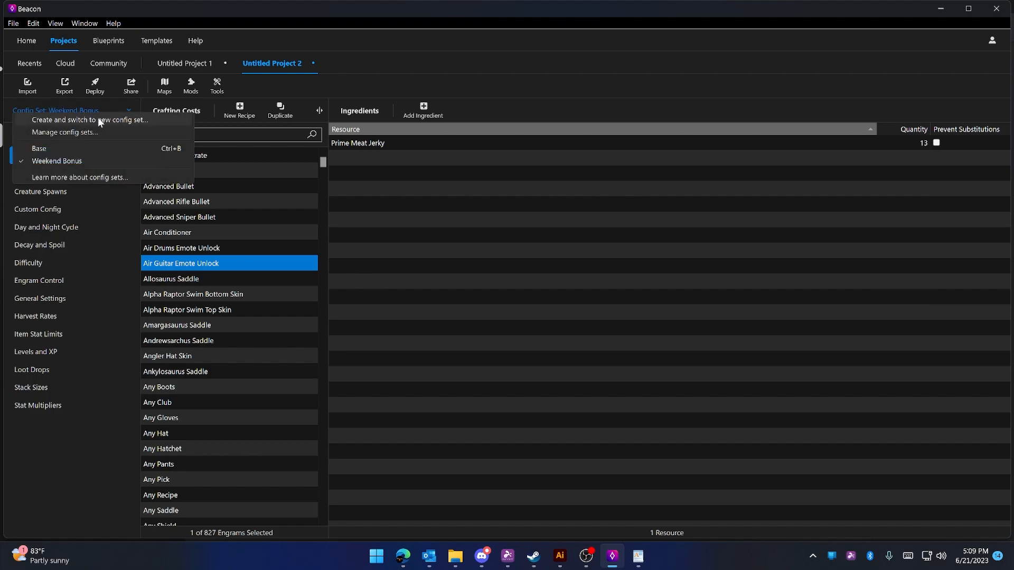
left_click(56, 149)
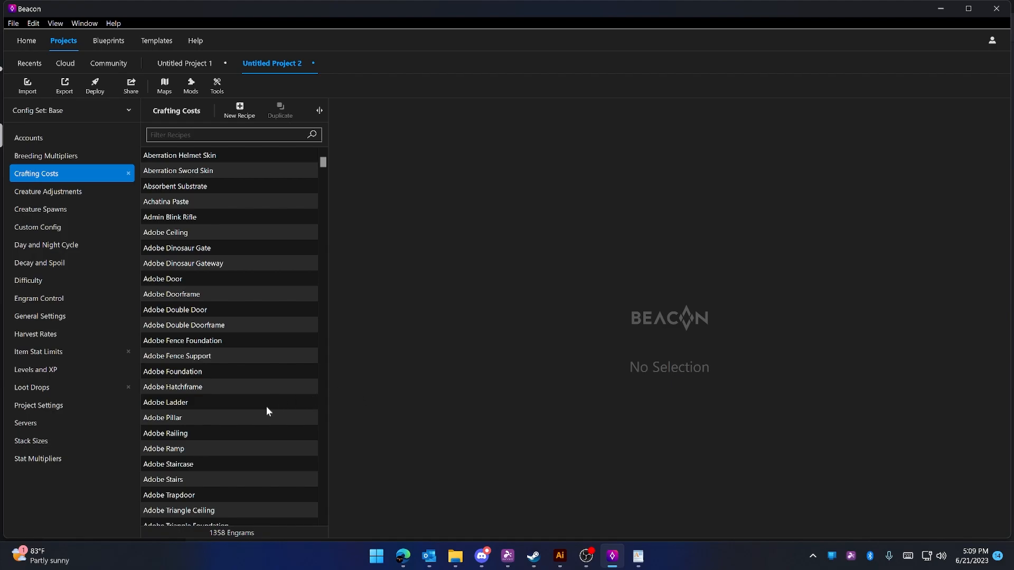
left_click(43, 418)
left_click(42, 408)
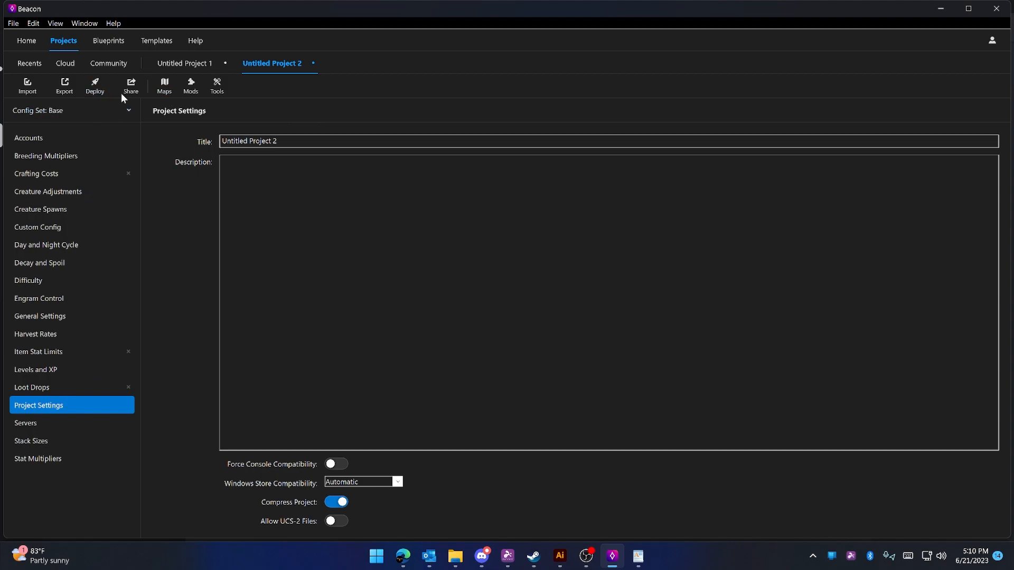
Step: Add a new server to the project and enable the Weekend Bonus config set for it
left_click(26, 424)
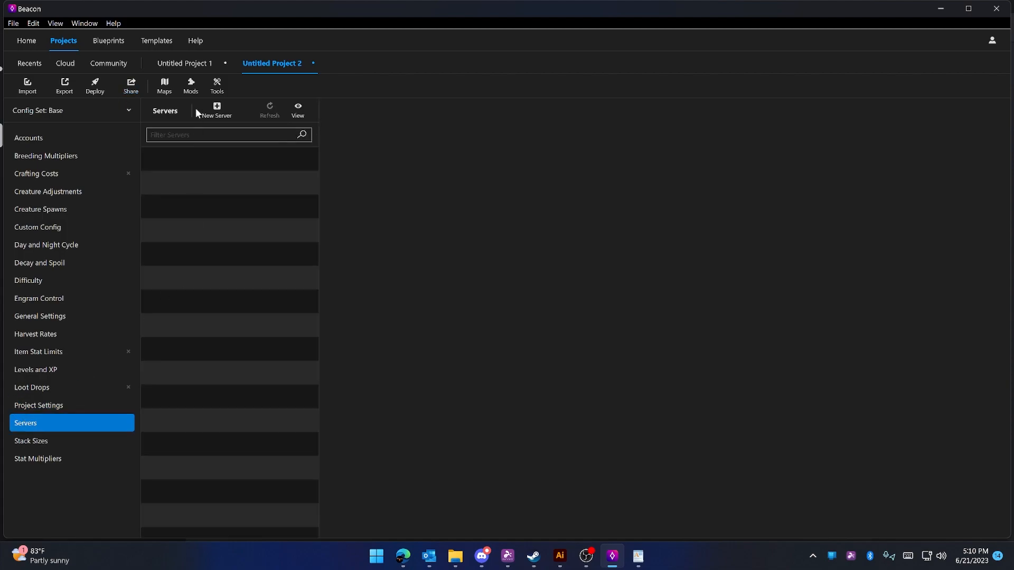
left_click(215, 114)
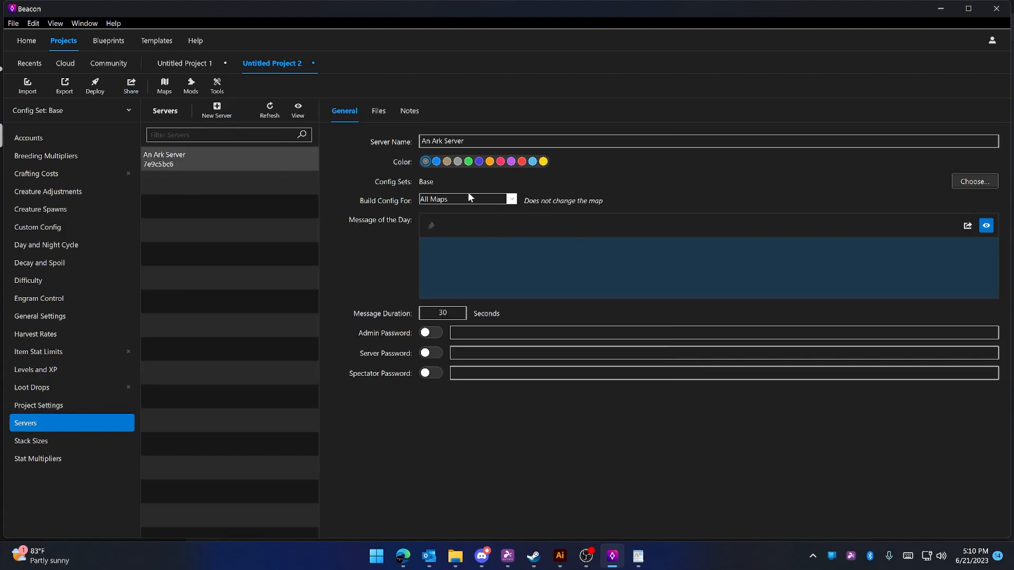
left_click(188, 165)
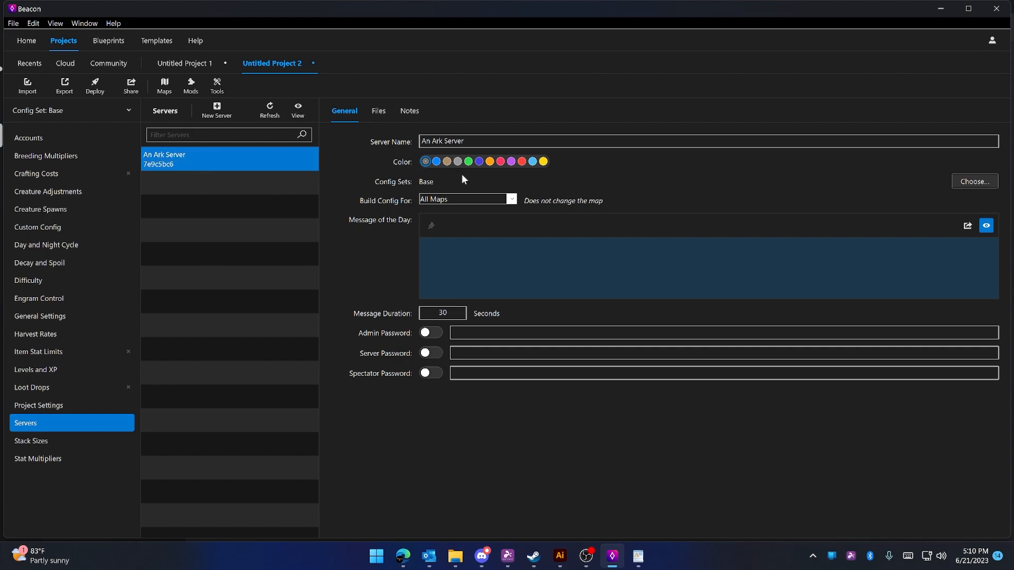
left_click(974, 182)
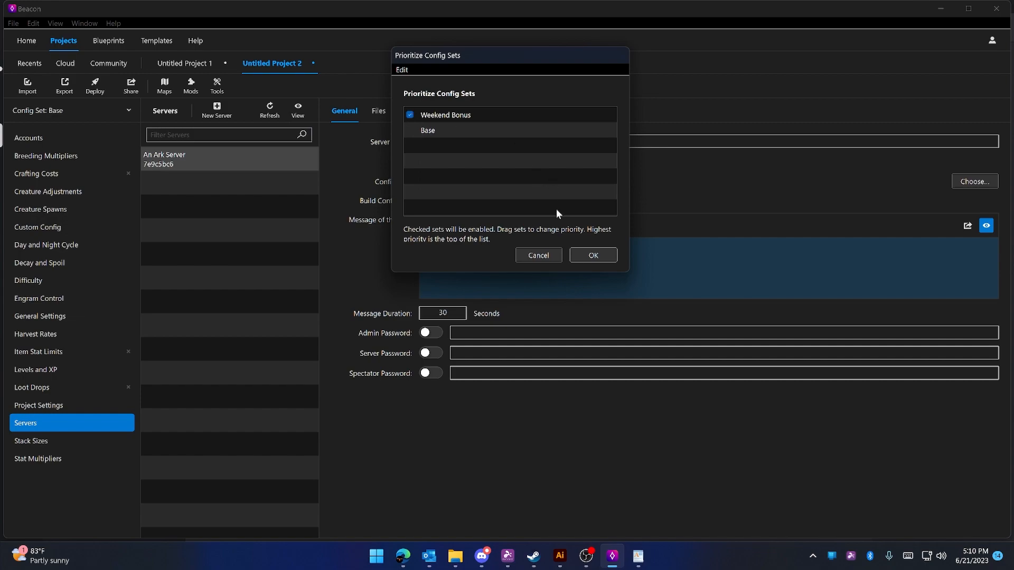
left_click(585, 254)
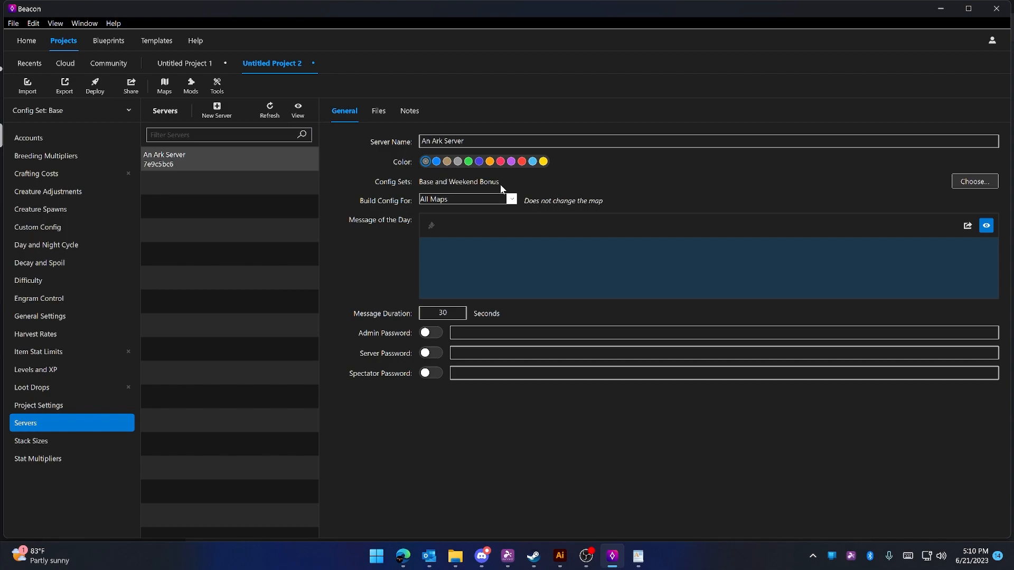
Step: Switch to the Weekend Bonus config set and restore its Crafting Costs to default settings
left_click(137, 115)
left_click(102, 161)
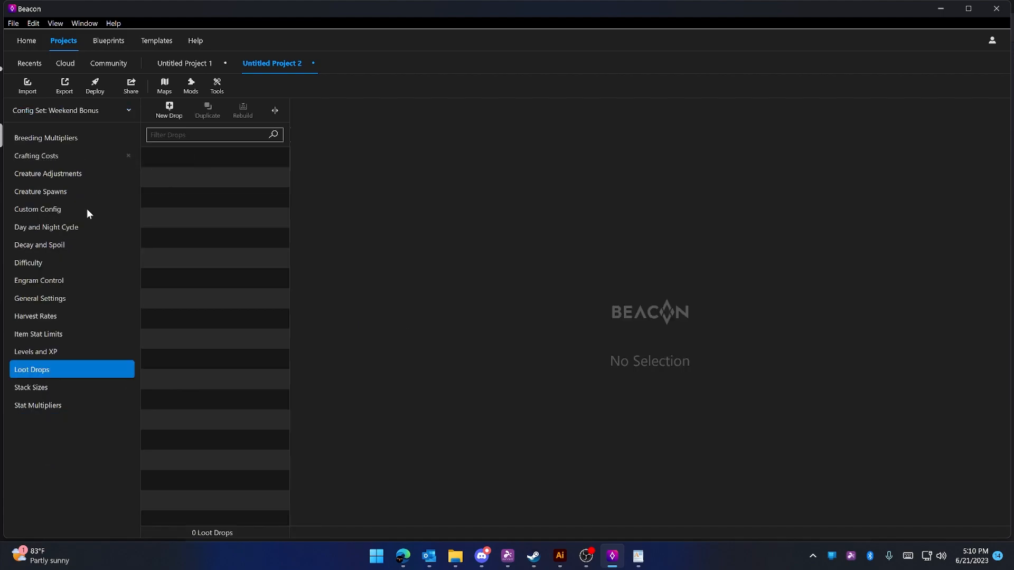
left_click(87, 158)
left_click(75, 220)
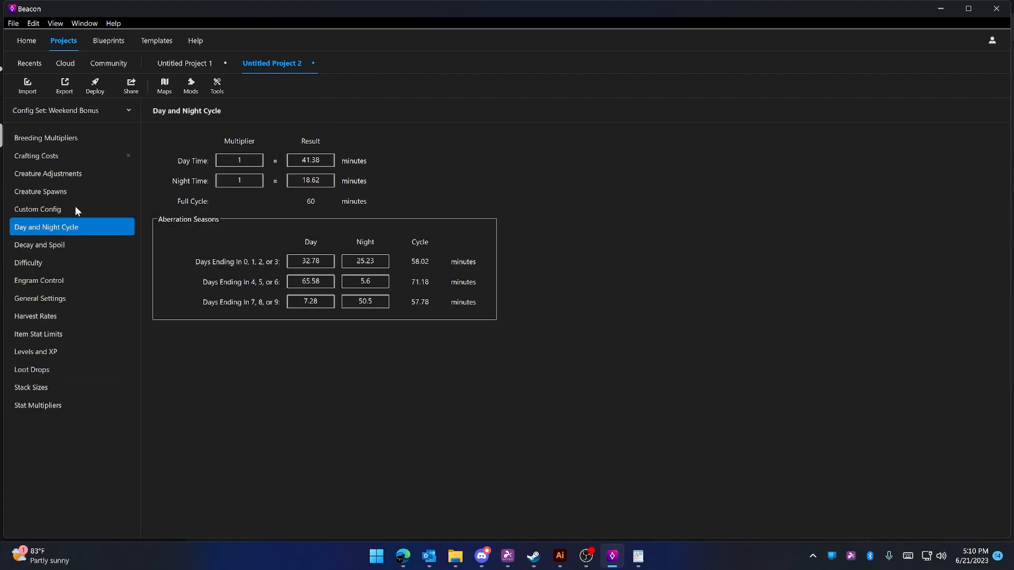
left_click(70, 157)
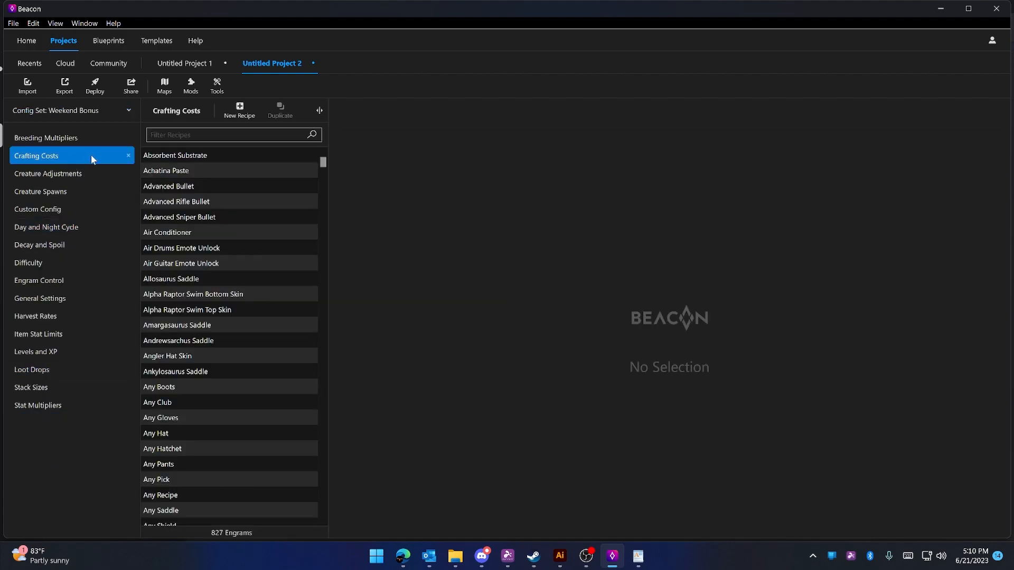
left_click(128, 156)
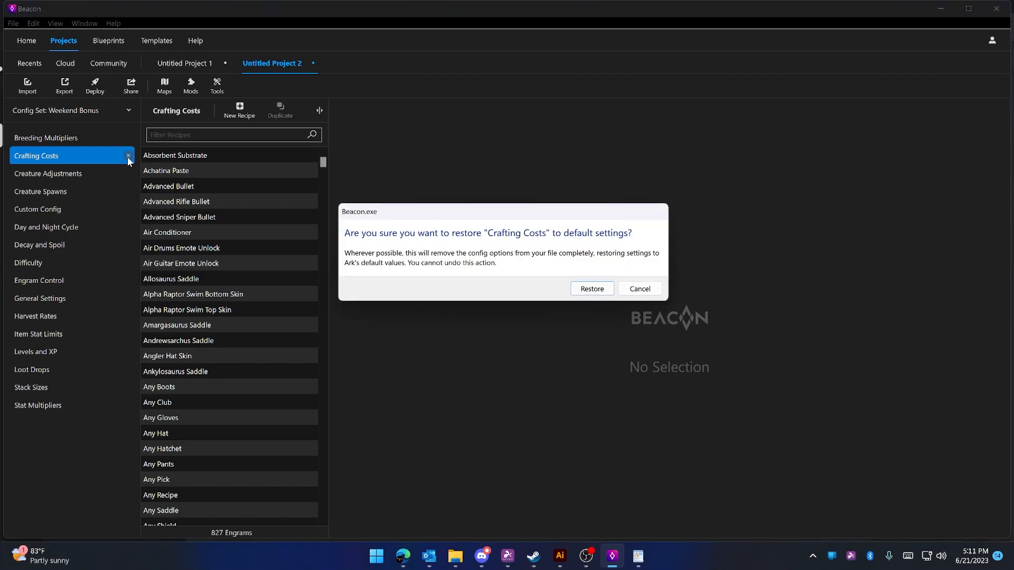
left_click(591, 289)
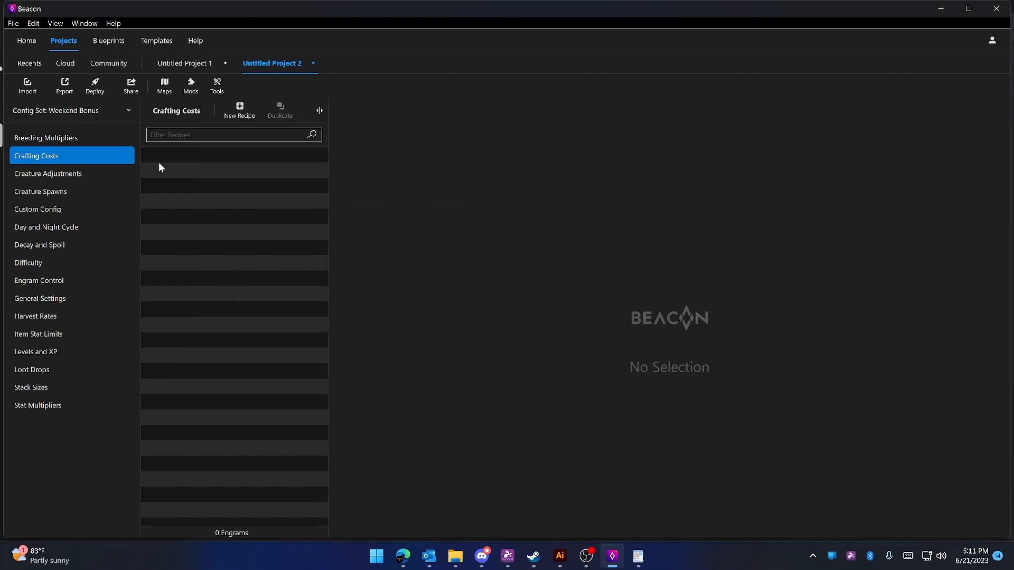
Step: Return to the Base config set and view its Loot Drops and Servers sections
left_click(109, 112)
left_click(101, 148)
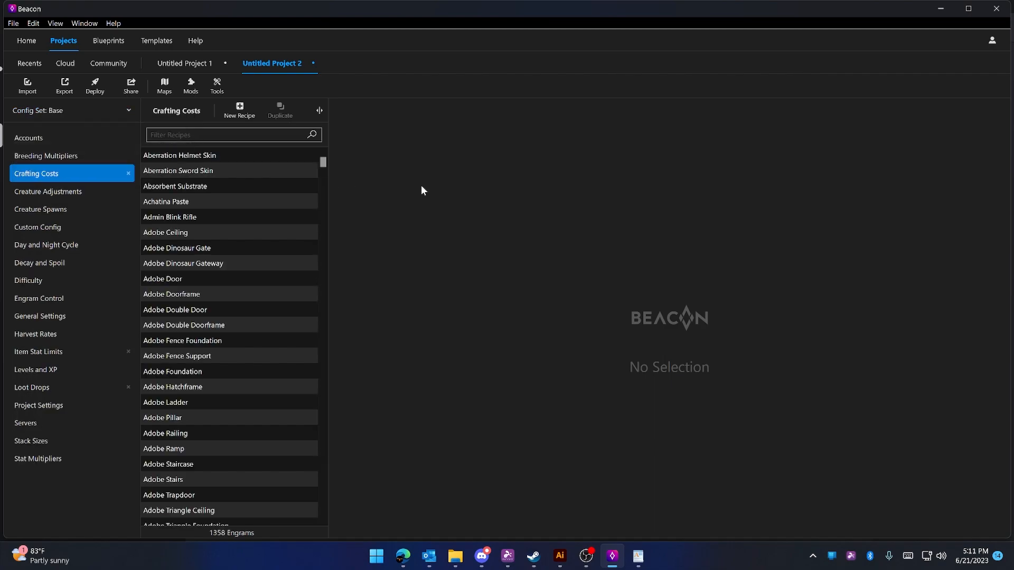
left_click(26, 389)
left_click(25, 423)
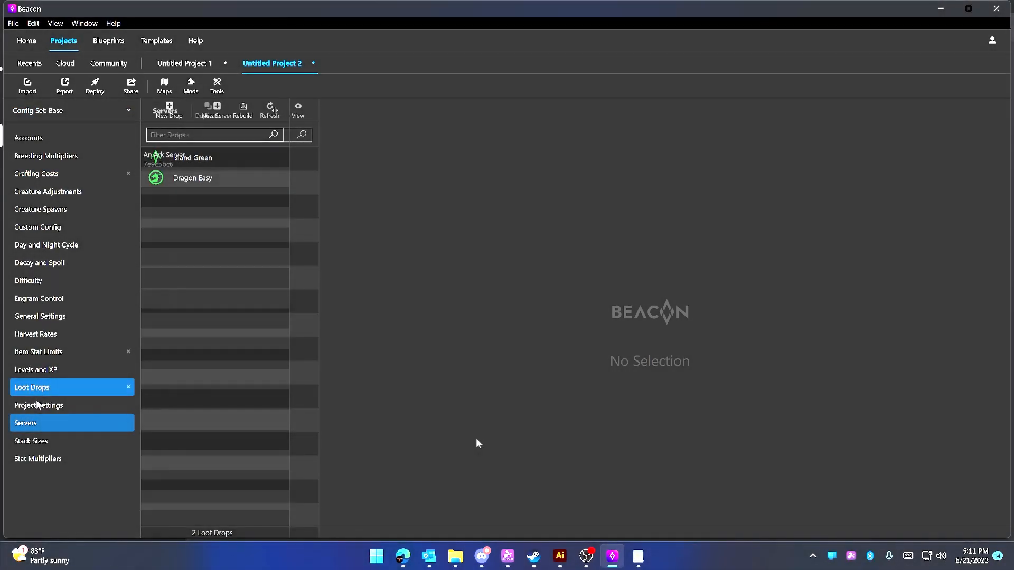